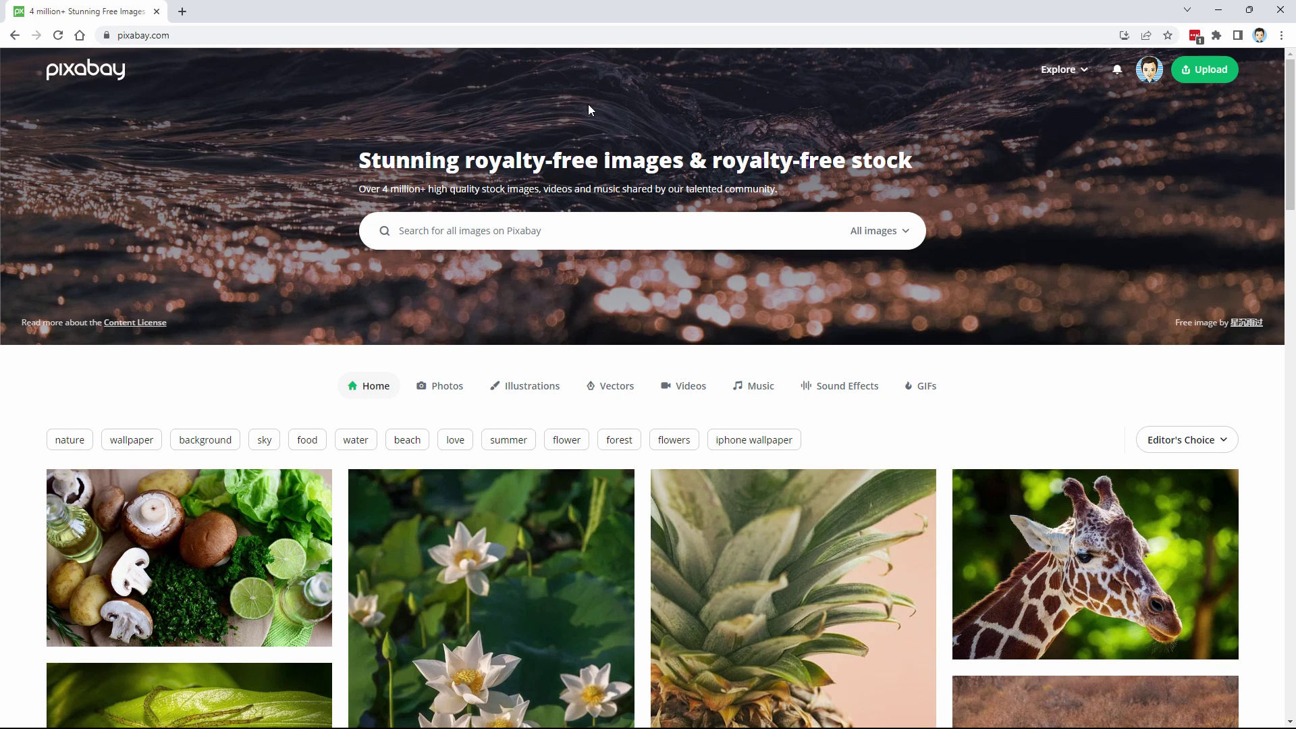
Download the Pixabay ceramic vintage poster as a 1388×1920 JPG into the Projects folder.
left_click(14, 35)
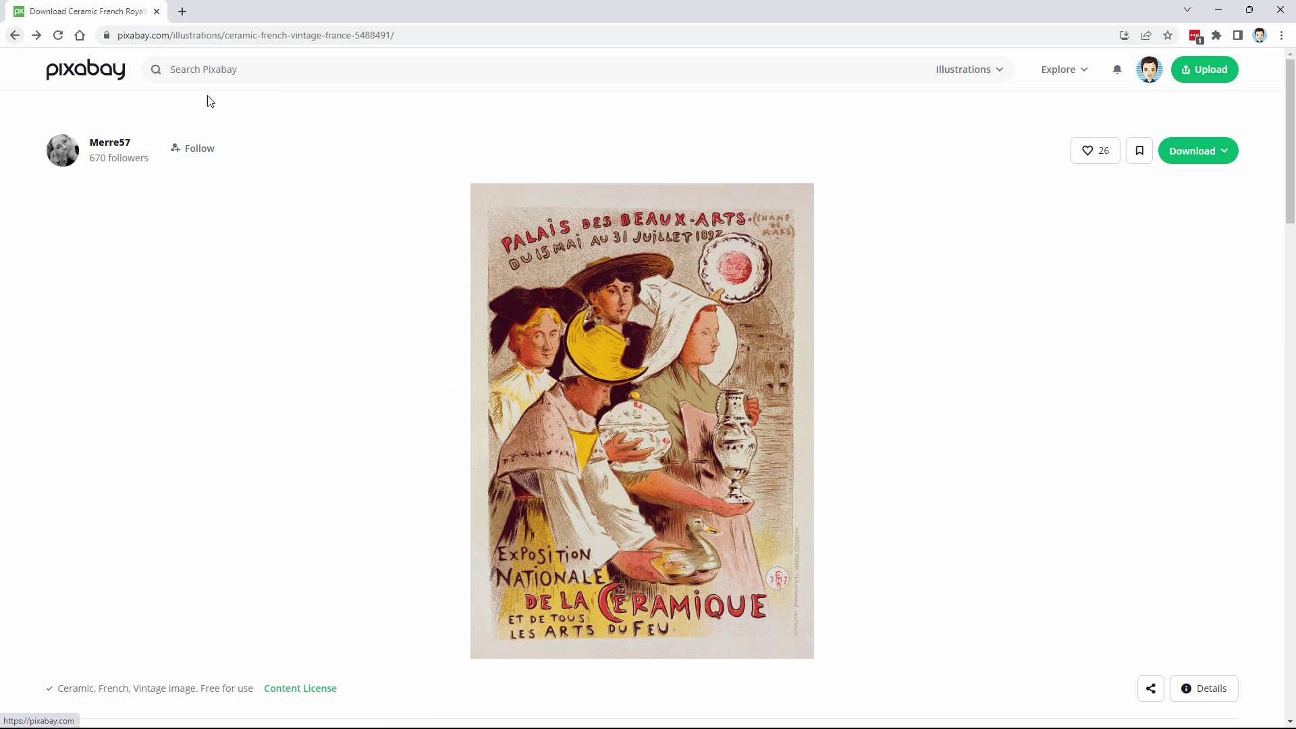
left_click(428, 34)
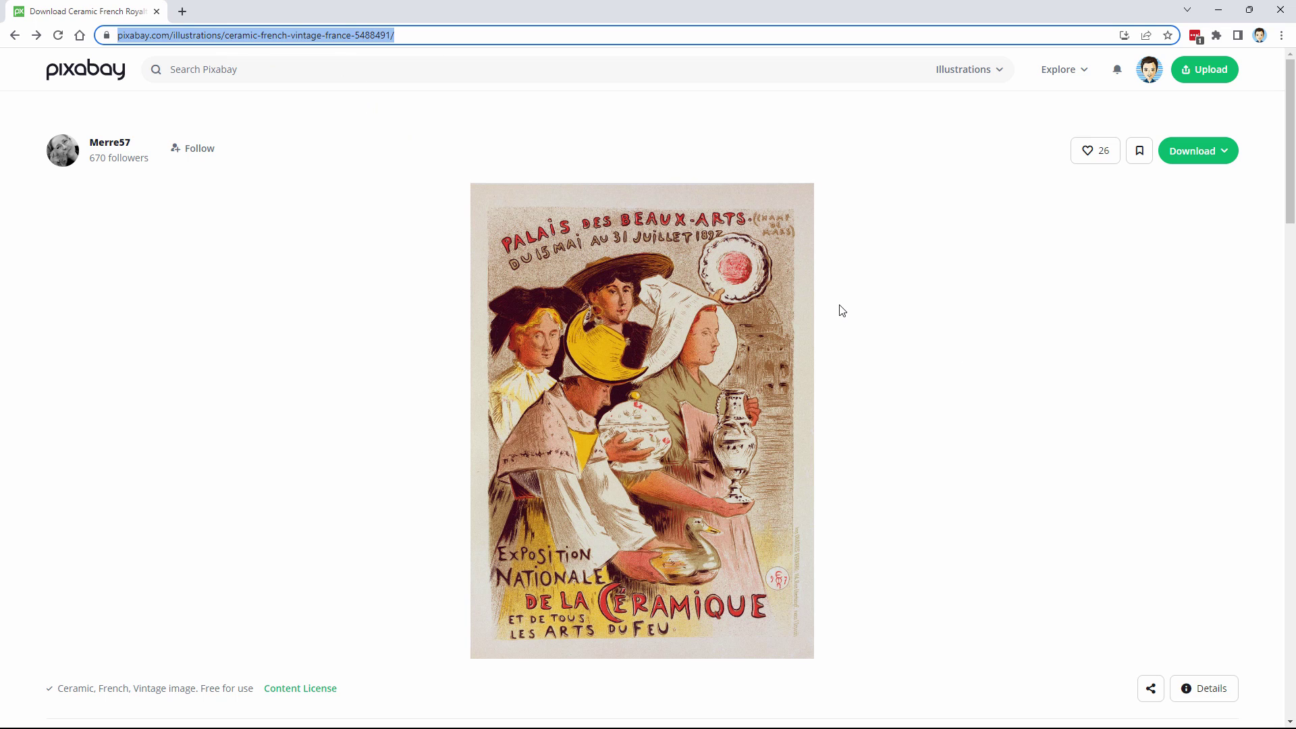
left_click(1188, 151)
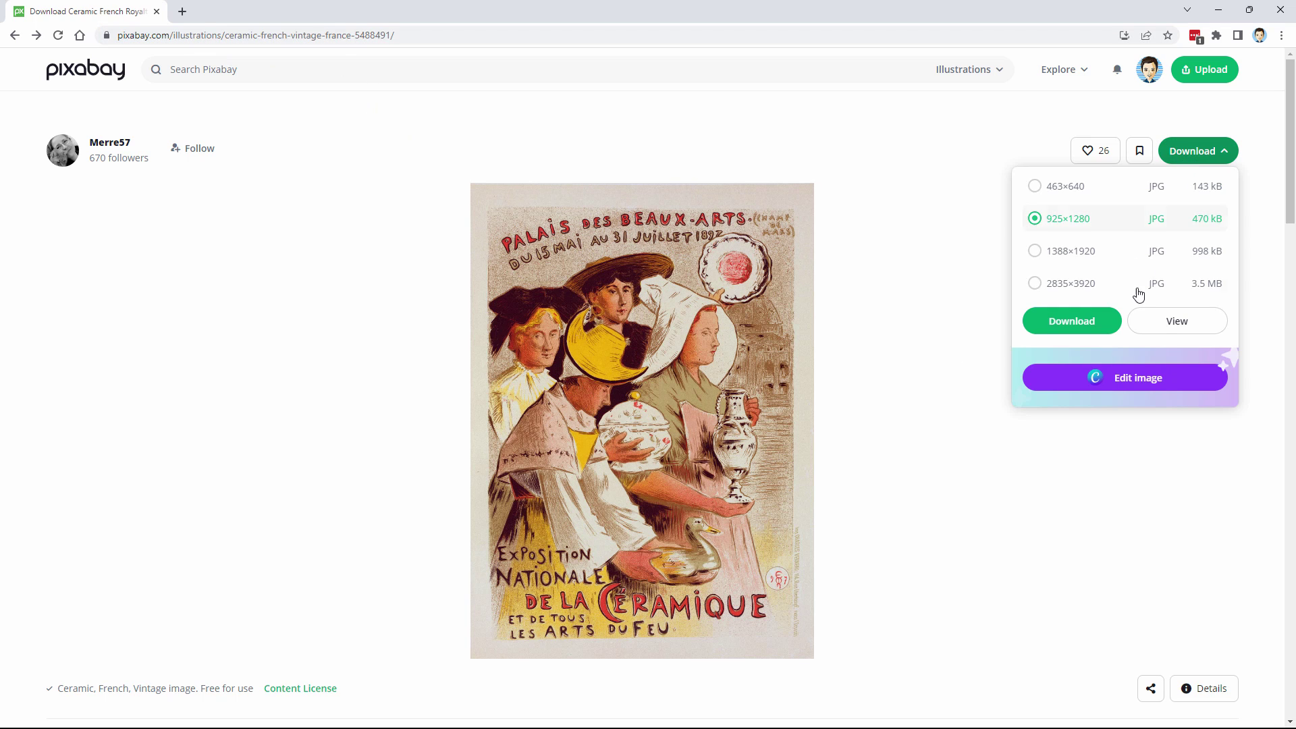
left_click(1082, 262)
left_click(1073, 322)
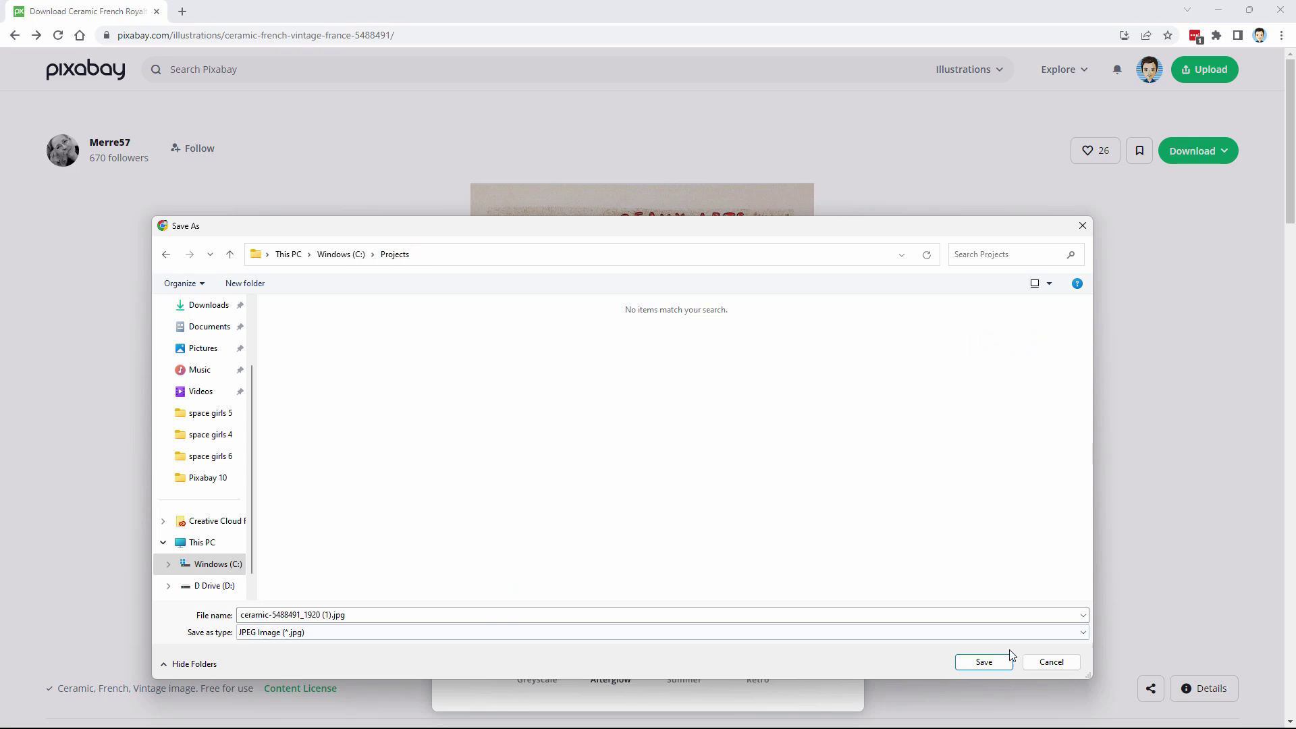
left_click(987, 662)
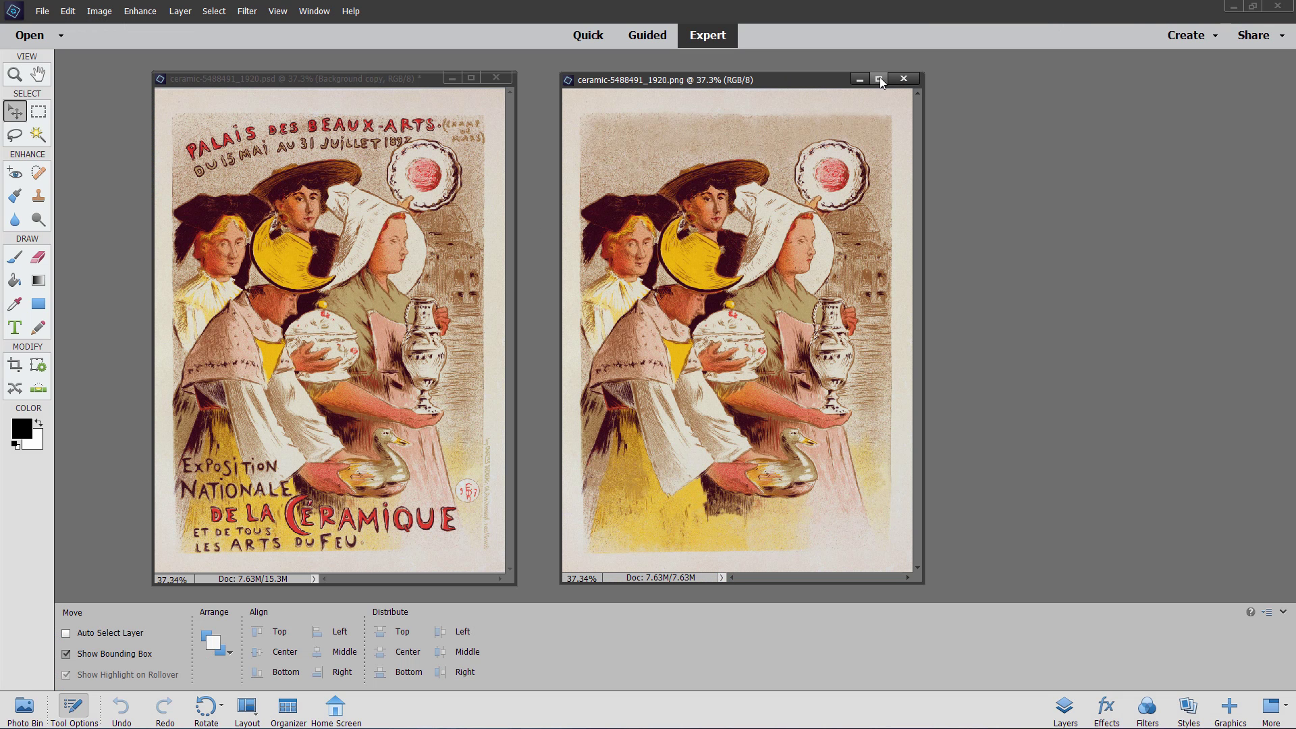
Close the poster PNG and PSD documents without saving changes.
left_click(903, 79)
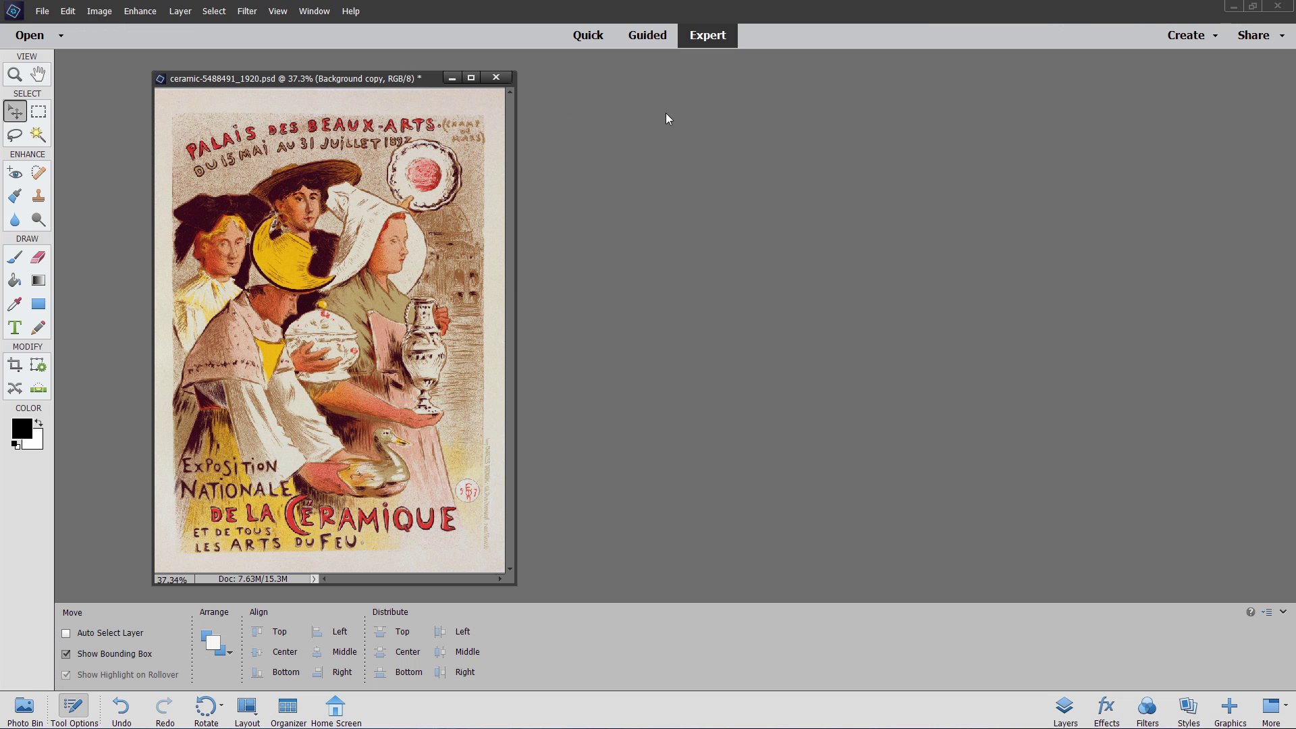
left_click(496, 77)
left_click(658, 286)
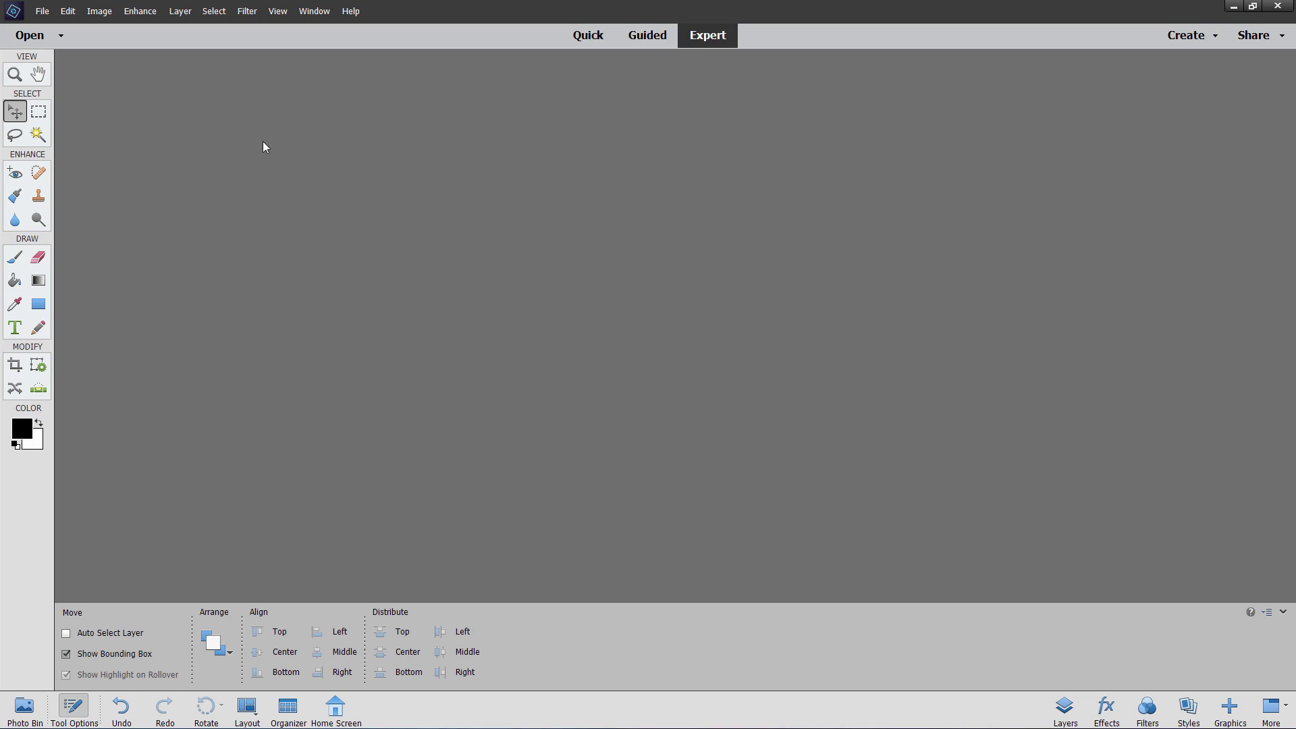
Open ceramic-5488491_1920.jpg and dock it as a tabbed document.
left_click(40, 11)
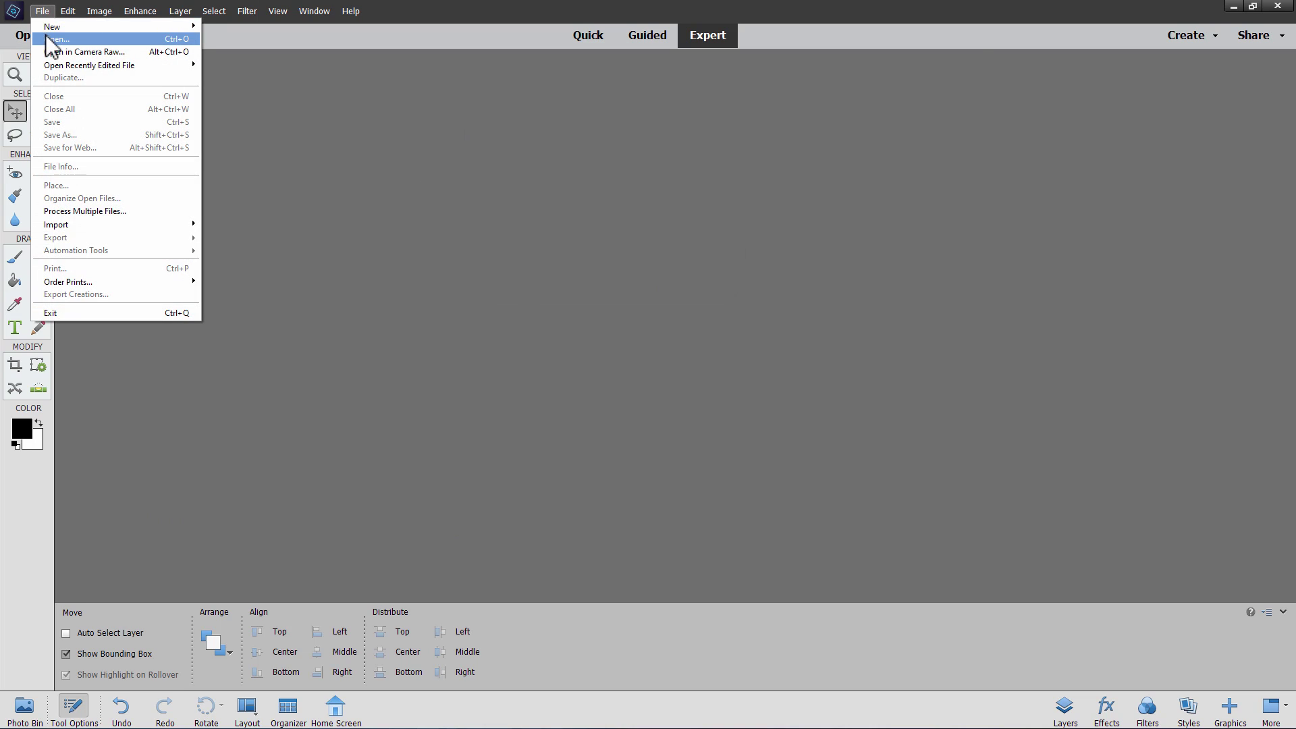
left_click(46, 34)
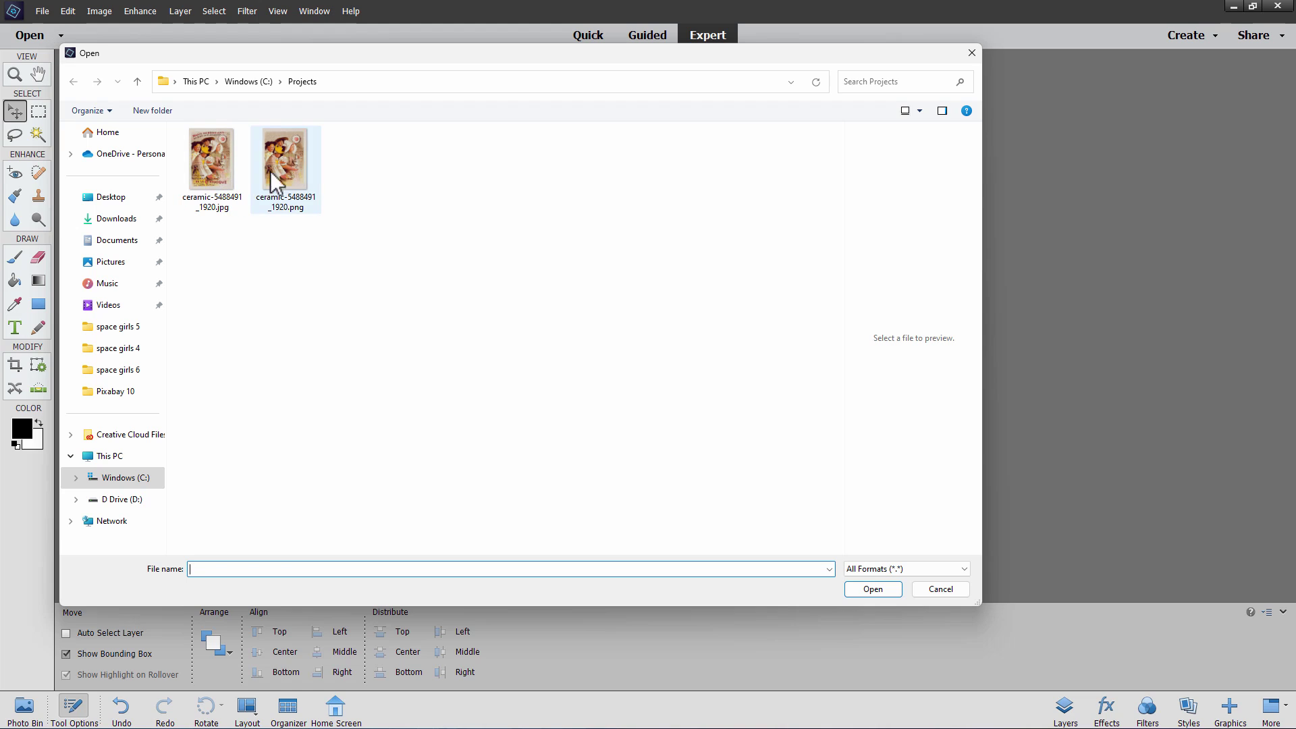
left_click(295, 169)
left_click(210, 165)
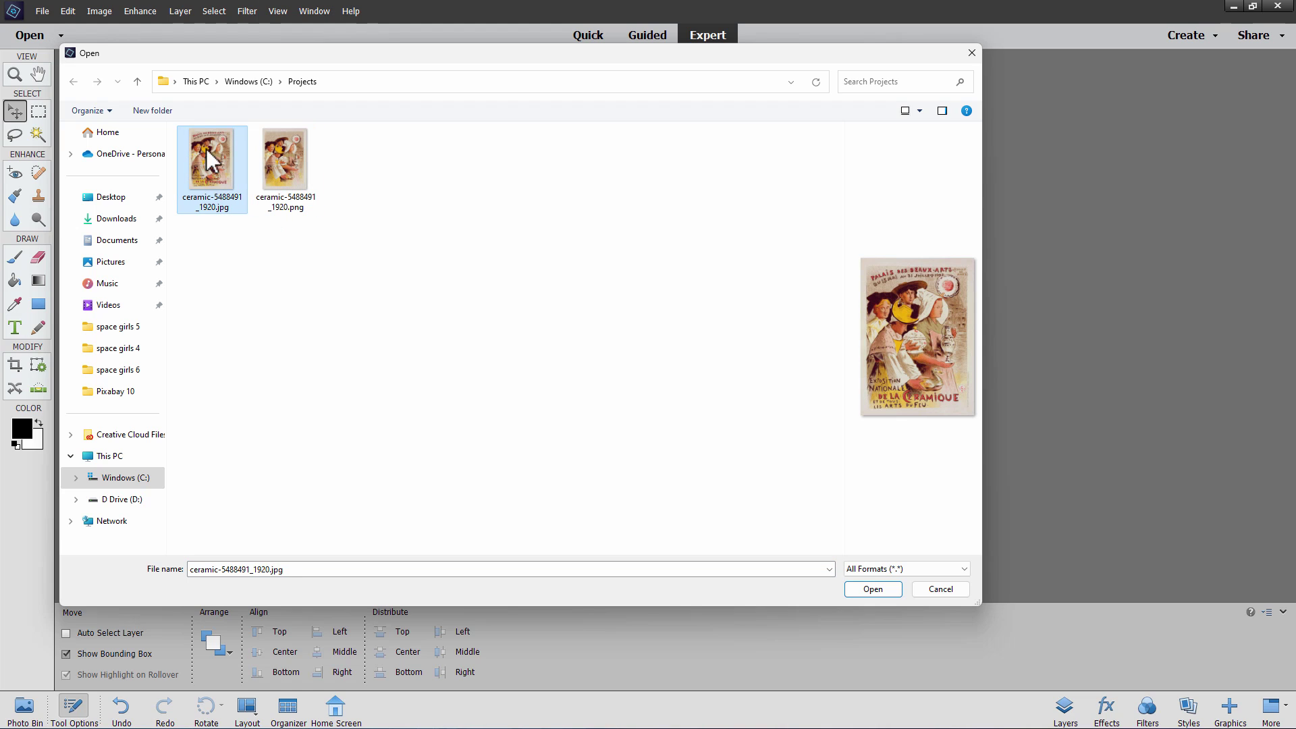
left_click(875, 590)
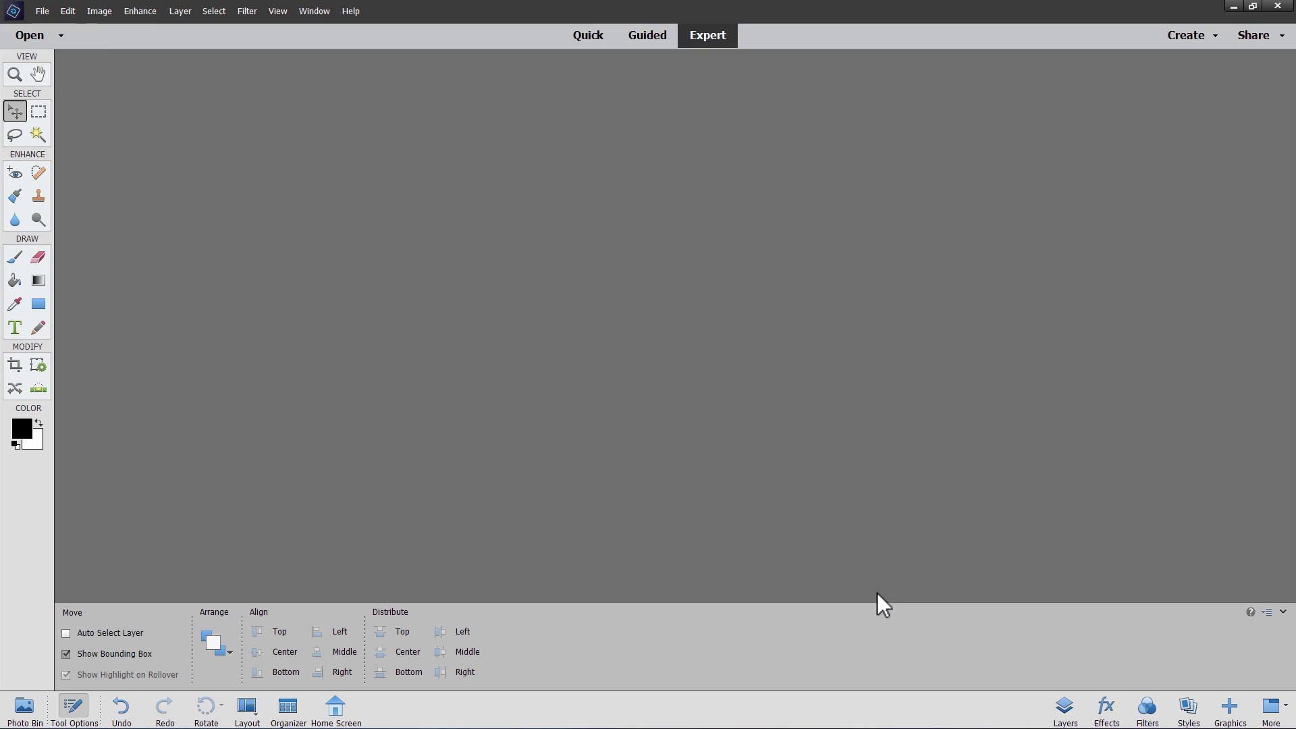
left_click_drag(275, 63, 606, 54)
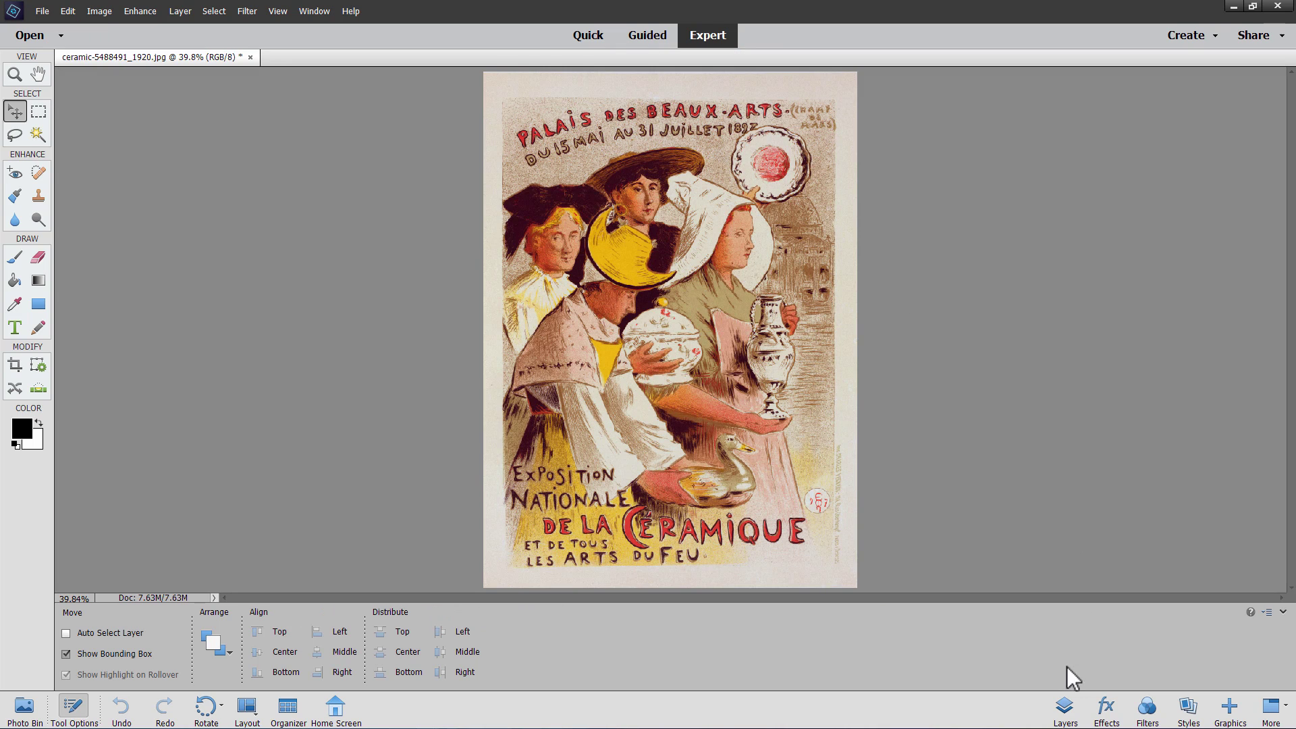
Duplicate the Background layer as Background copy and hide the original Background layer.
left_click(1064, 707)
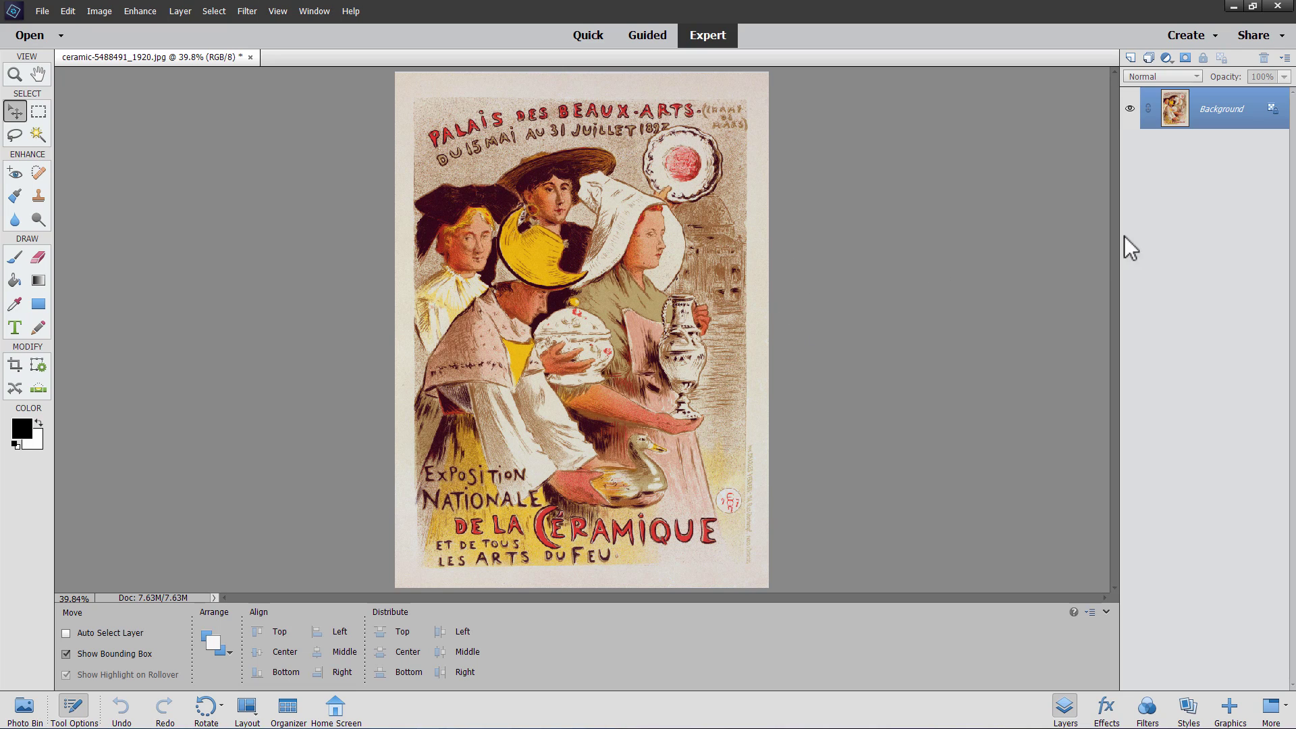
right_click(1220, 112)
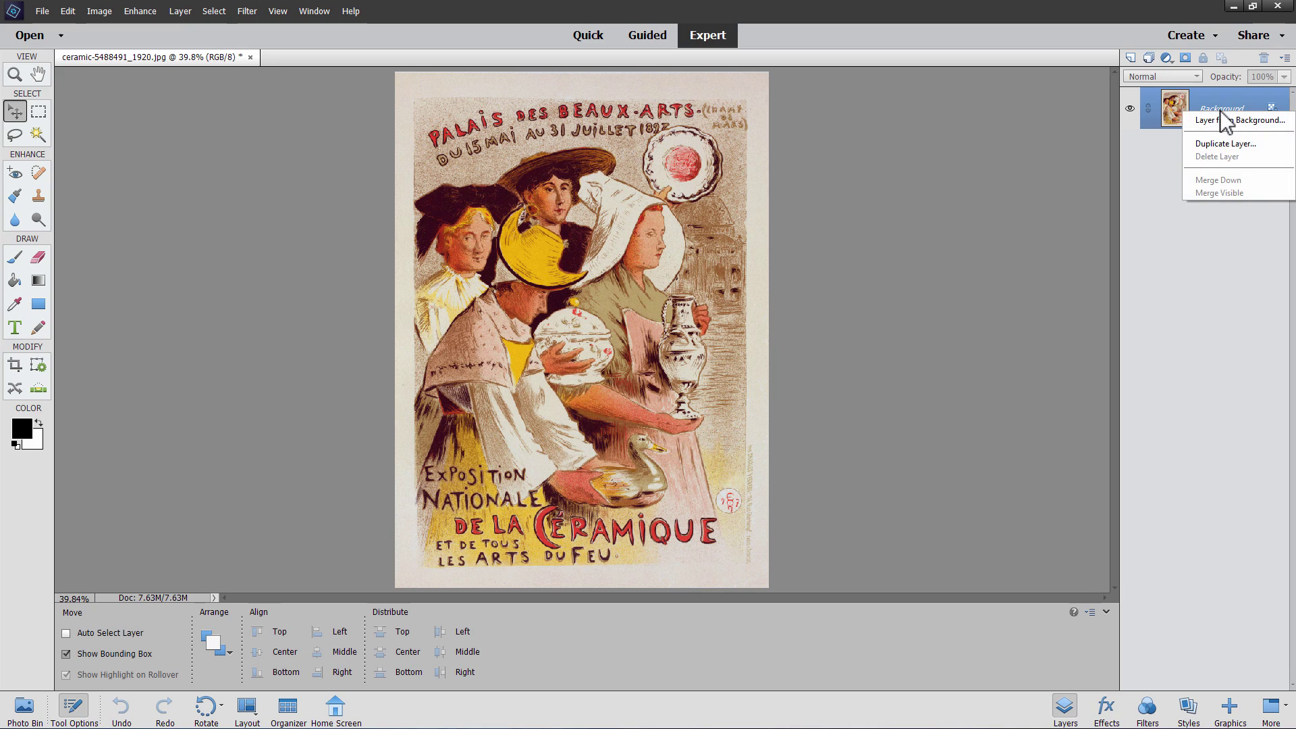
left_click(1224, 144)
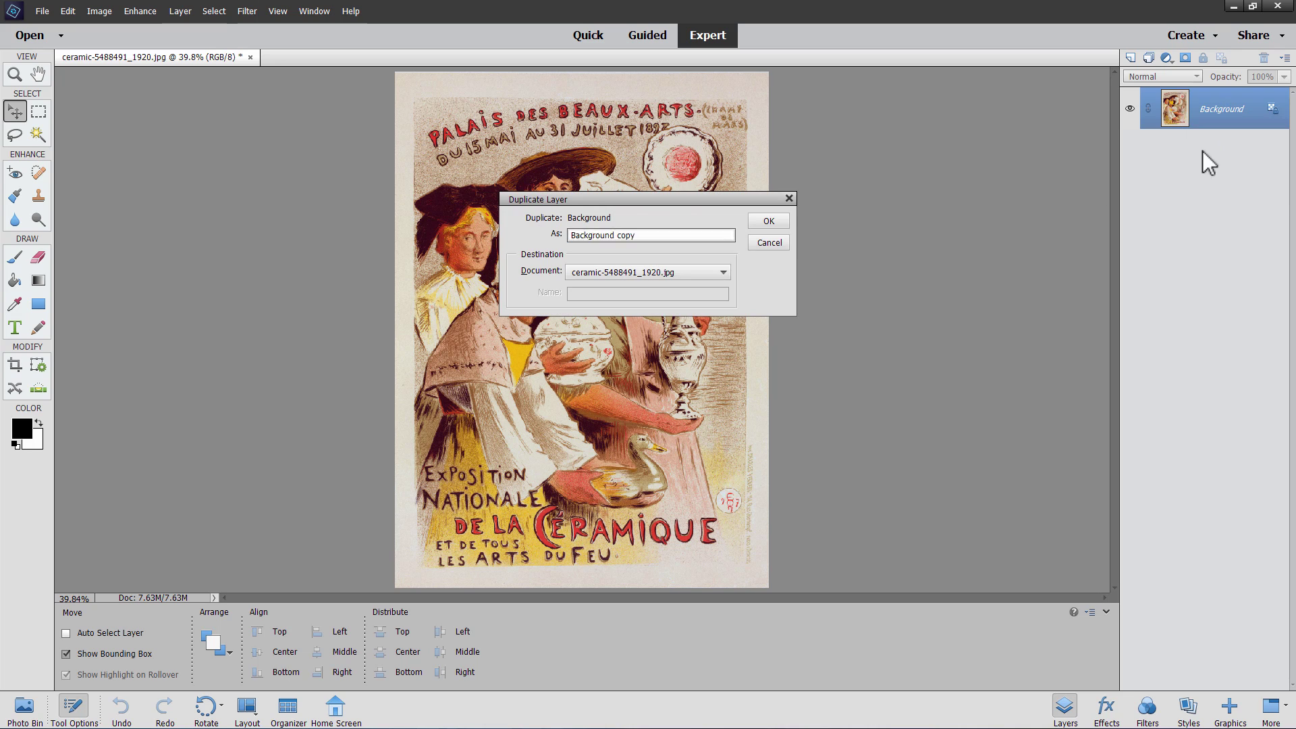
left_click(783, 226)
left_click(1129, 151)
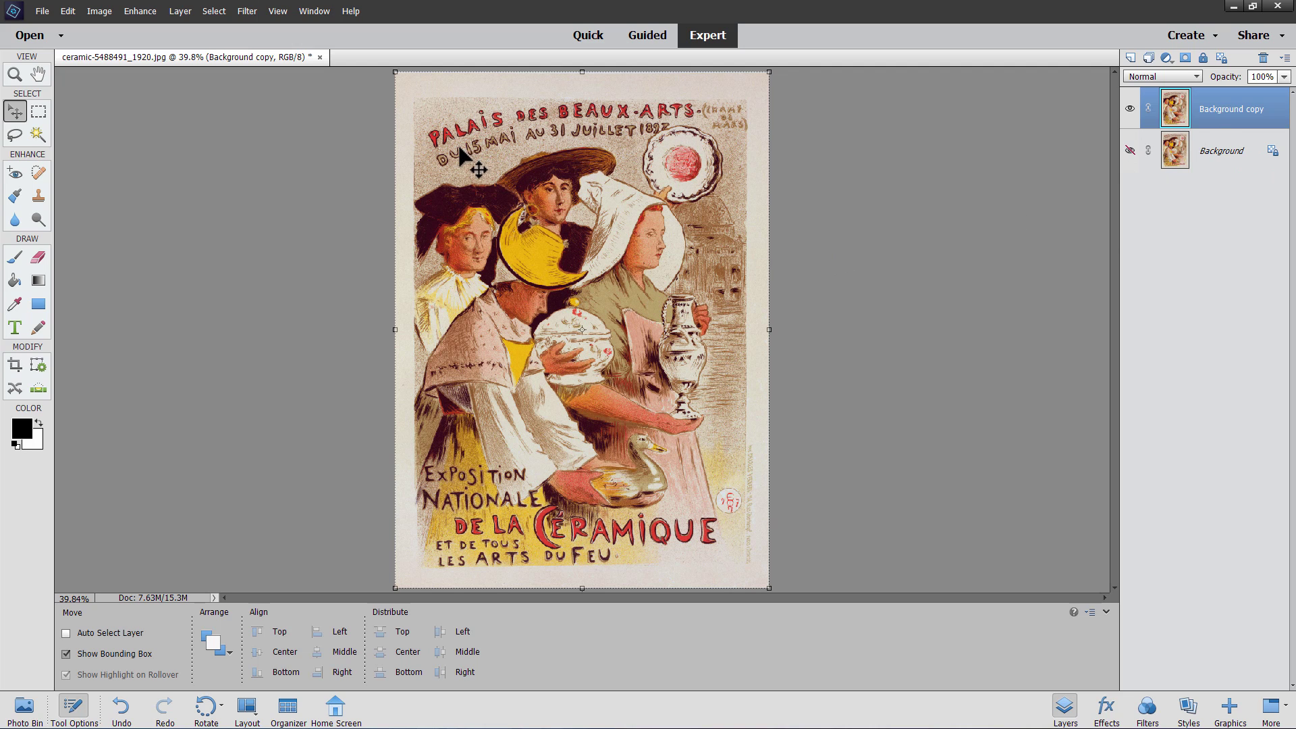
Zoom to 300% on the top-left PALAIS and DU 15 MAI lettering.
left_click(15, 75)
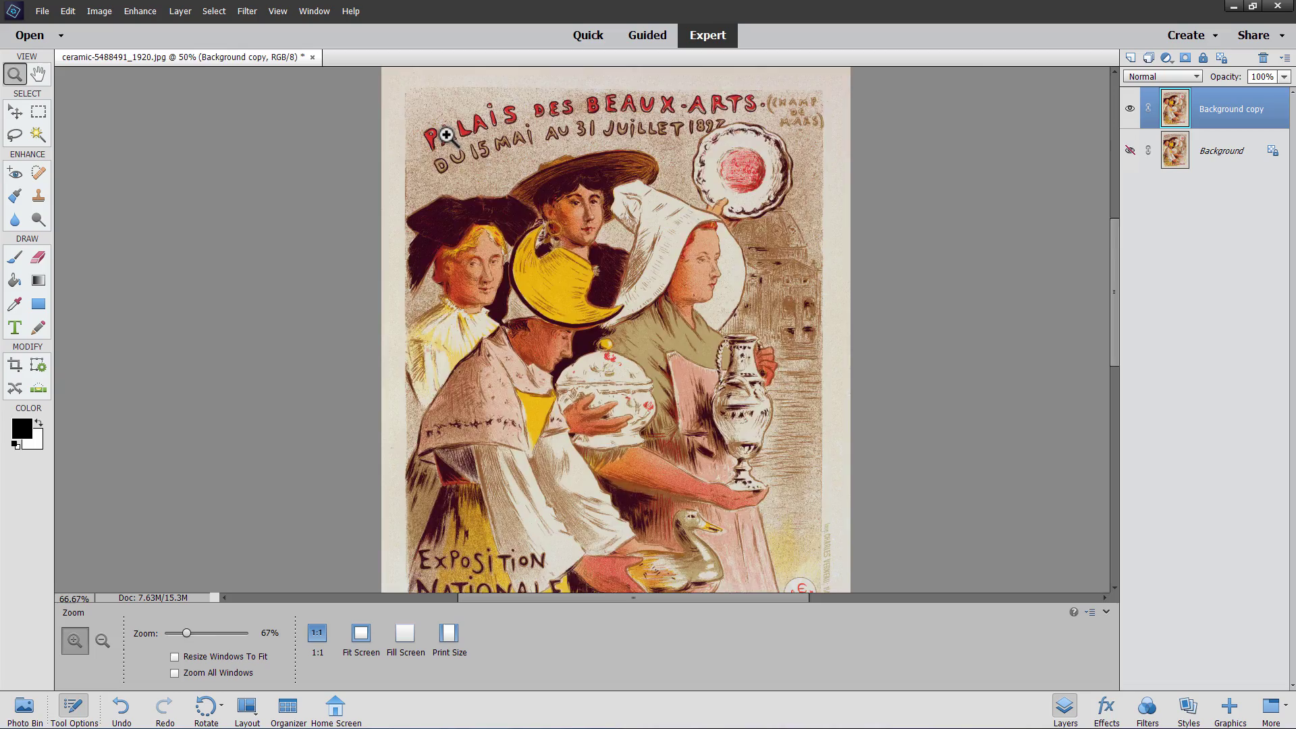
left_click_drag(449, 152, 479, 327)
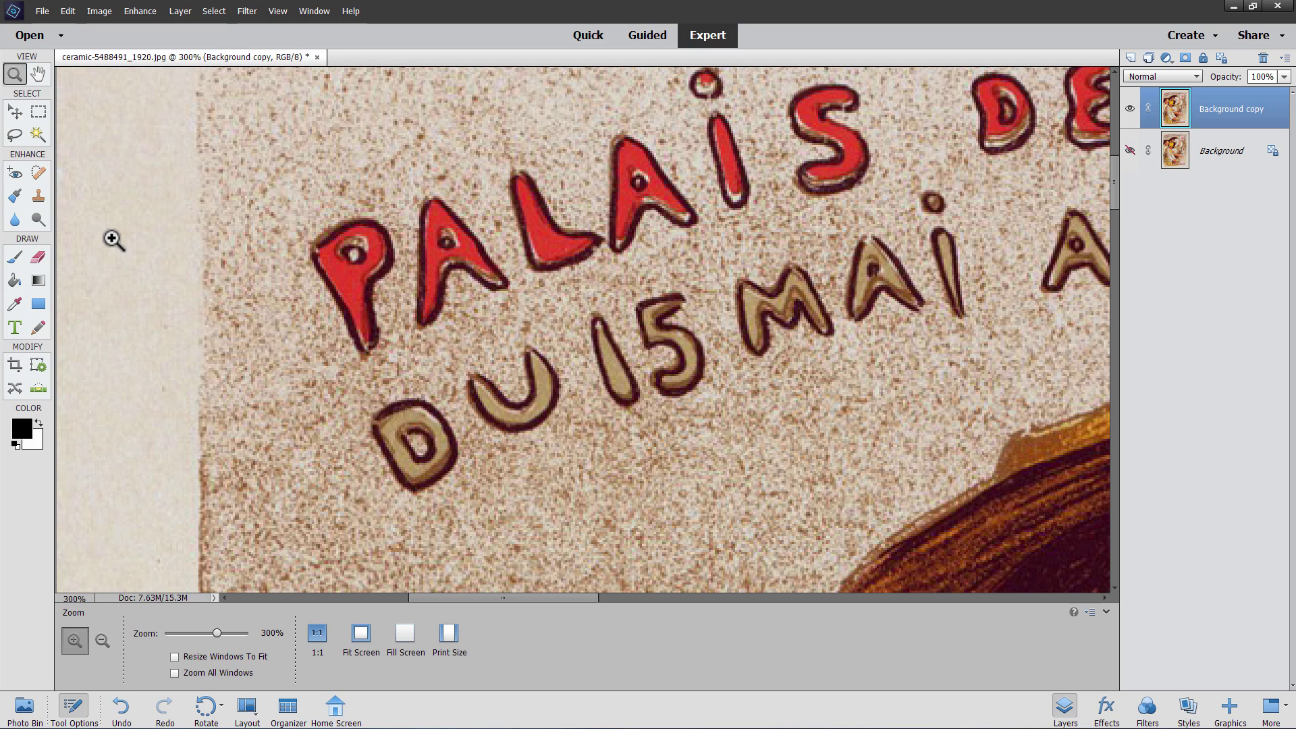
Lasso the red P of PALAIS and fill it with Content-Aware at 100% opacity.
left_click(13, 135)
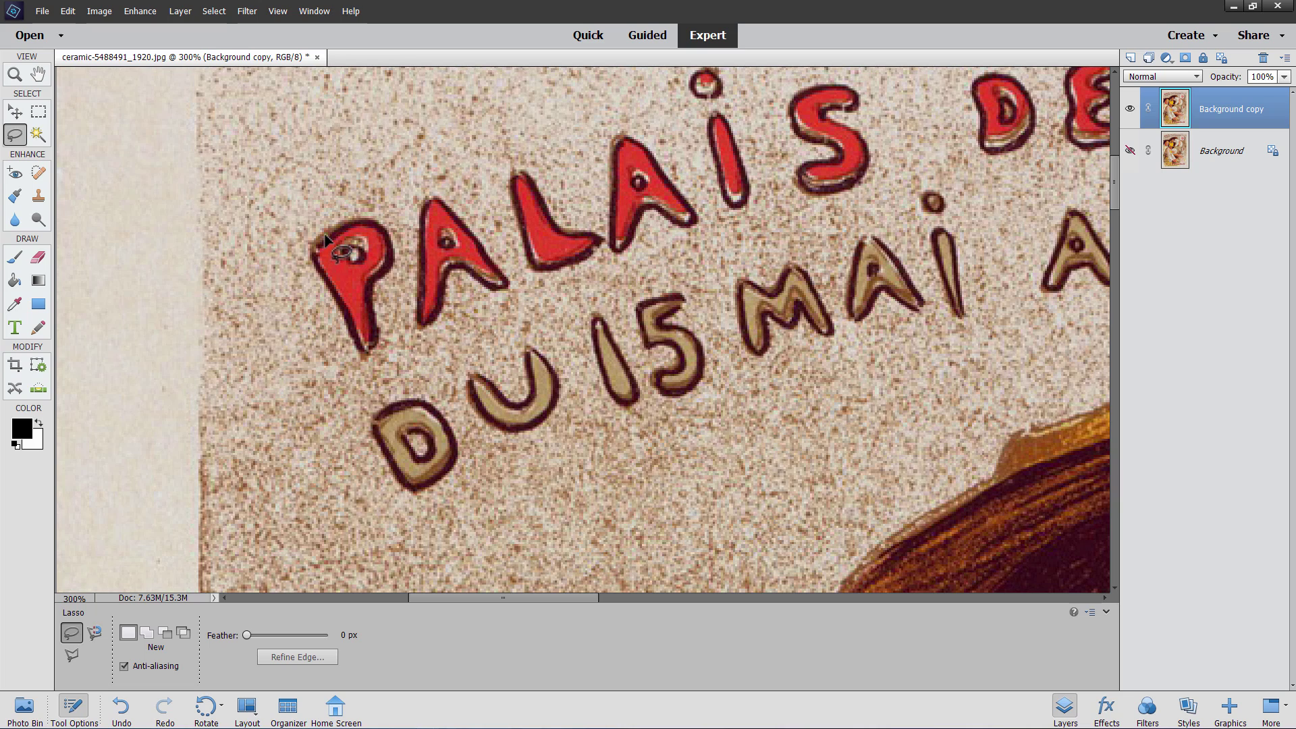
mouse_move(335, 218)
left_mouse_down()
mouse_move(301, 267)
mouse_move(345, 345)
mouse_move(388, 332)
mouse_move(399, 225)
mouse_move(370, 205)
mouse_move(320, 233)
left_mouse_up()
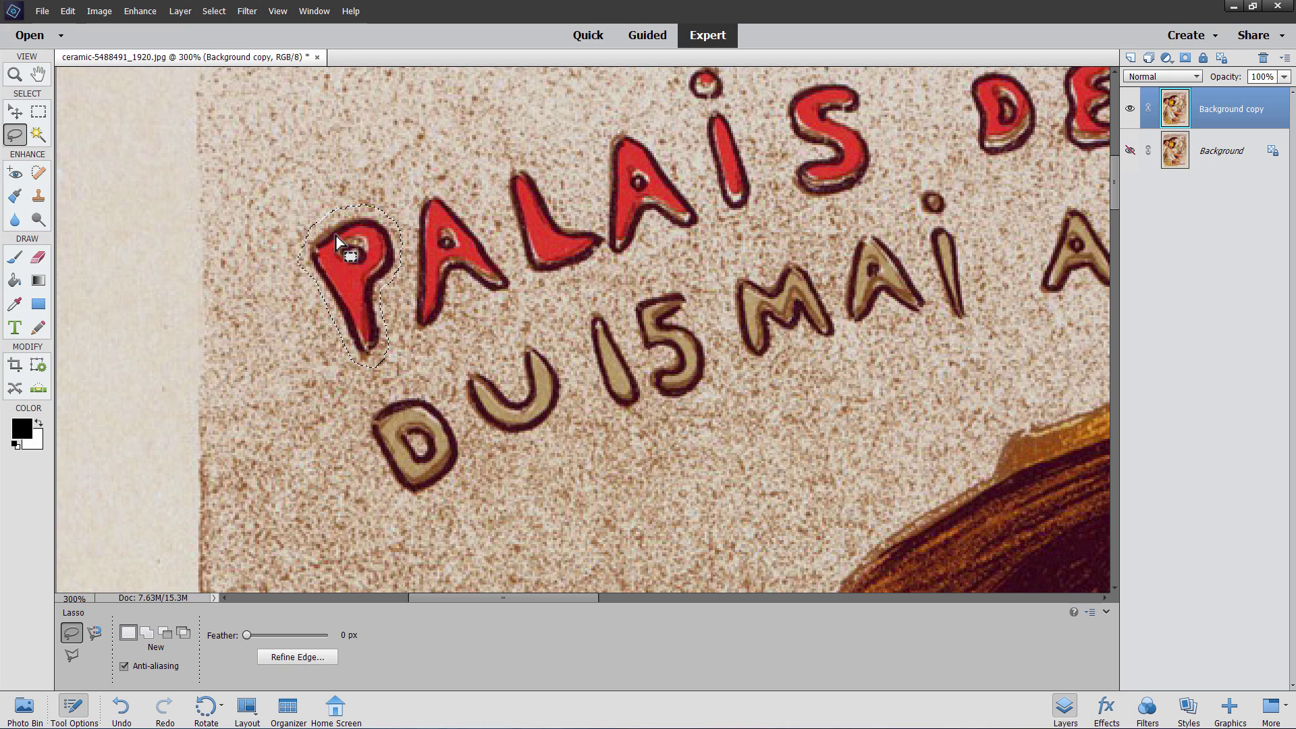
left_click(67, 11)
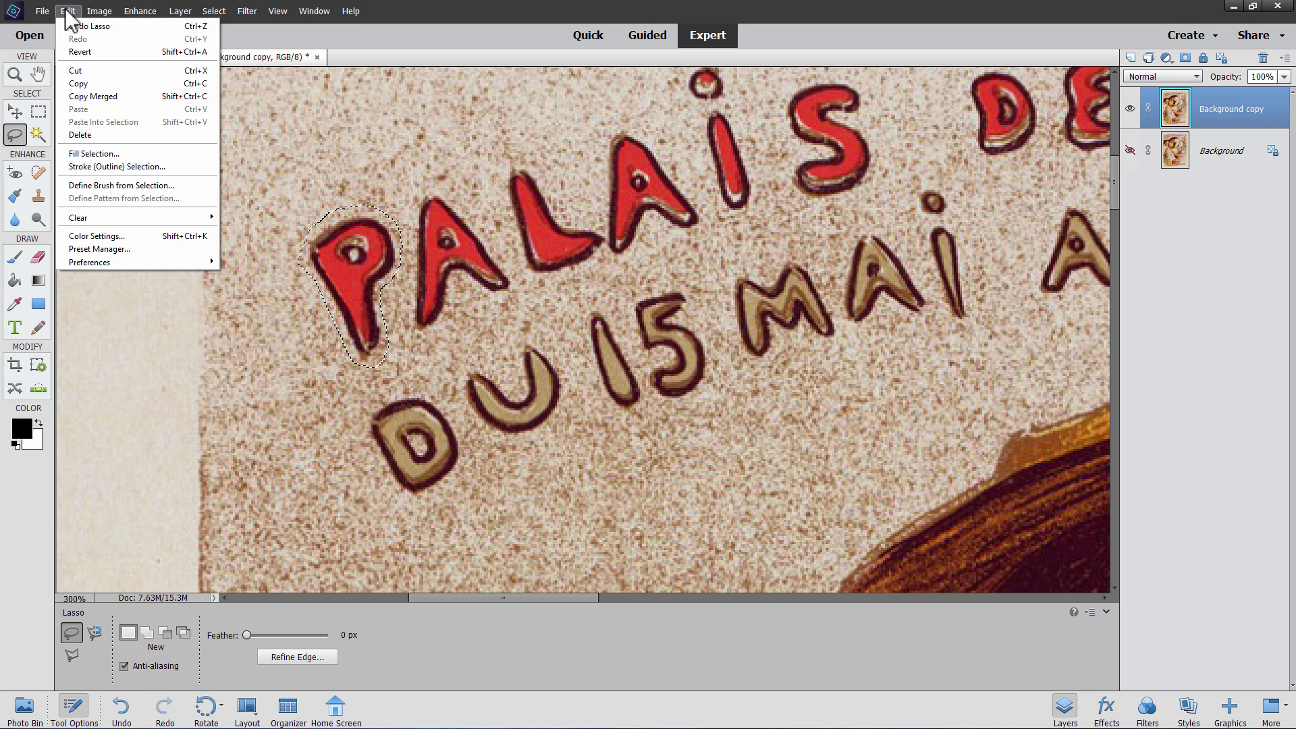
left_click(104, 154)
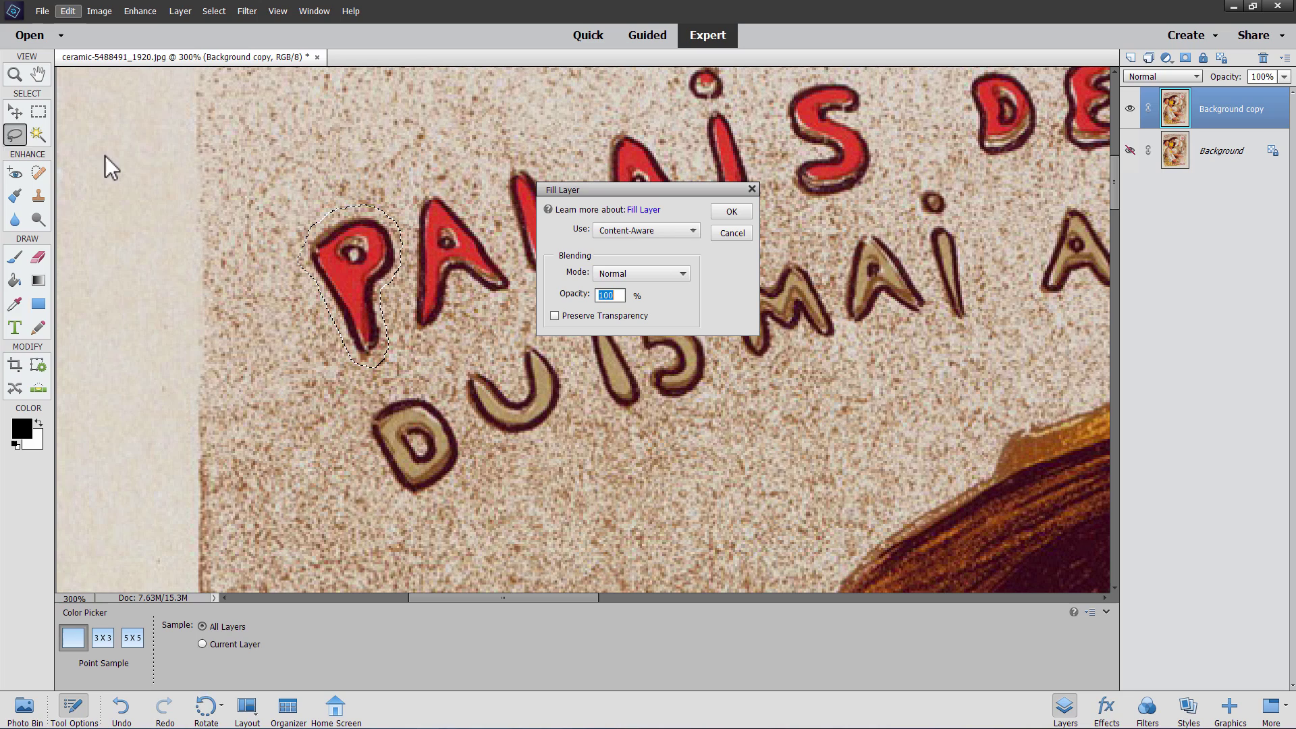
left_click(631, 231)
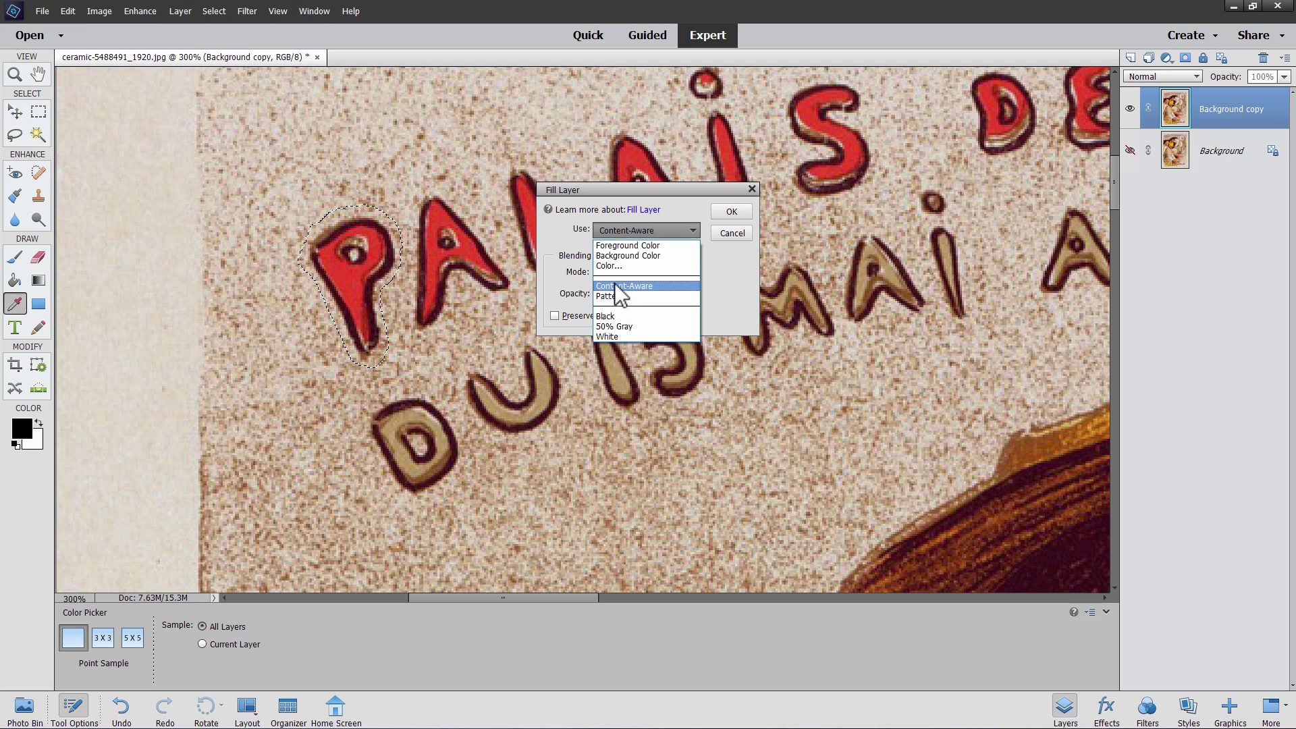
left_click(720, 287)
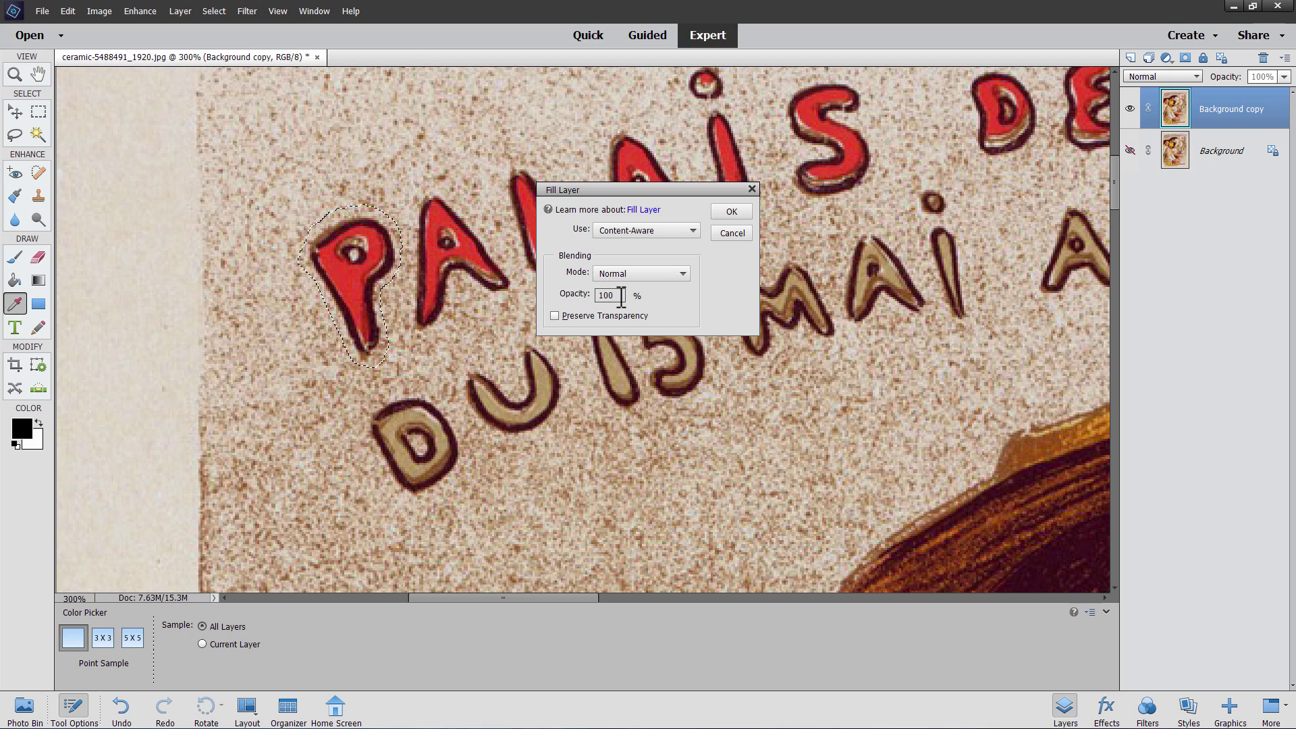
left_click(728, 212)
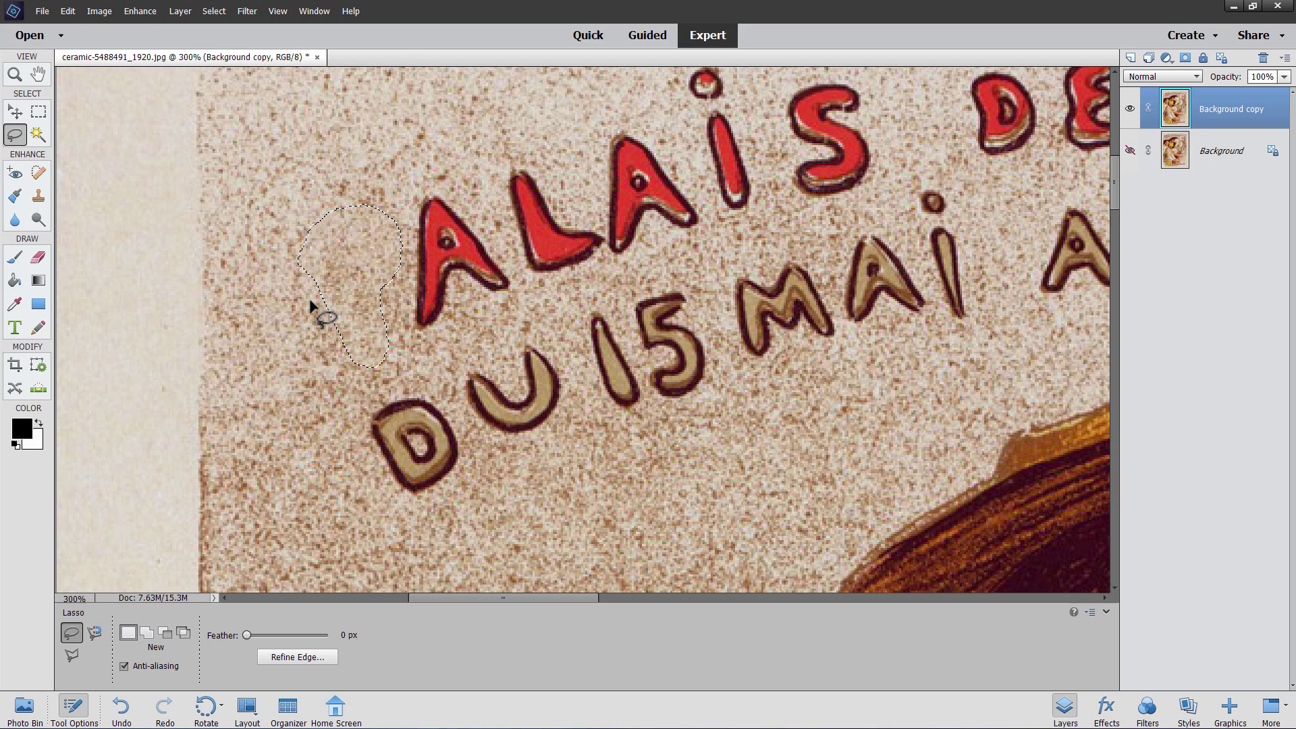
Lasso the red A before LAIS, Content-Aware fill it, and deselect.
left_click(370, 343)
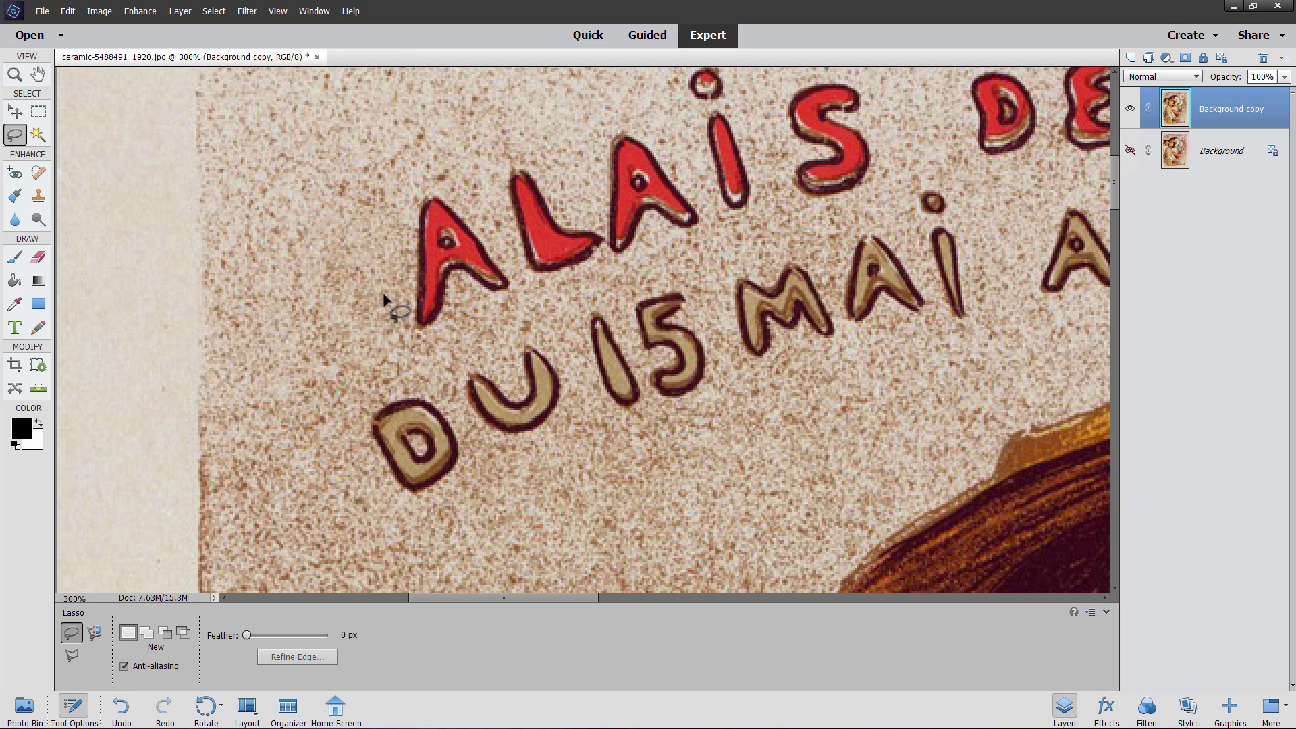
mouse_move(400, 271)
left_mouse_down()
mouse_move(410, 337)
mouse_move(434, 340)
mouse_move(455, 303)
left_mouse_up()
mouse_move(488, 234)
left_mouse_down()
mouse_move(449, 194)
mouse_move(414, 193)
left_mouse_up()
left_click(67, 11)
left_click(104, 154)
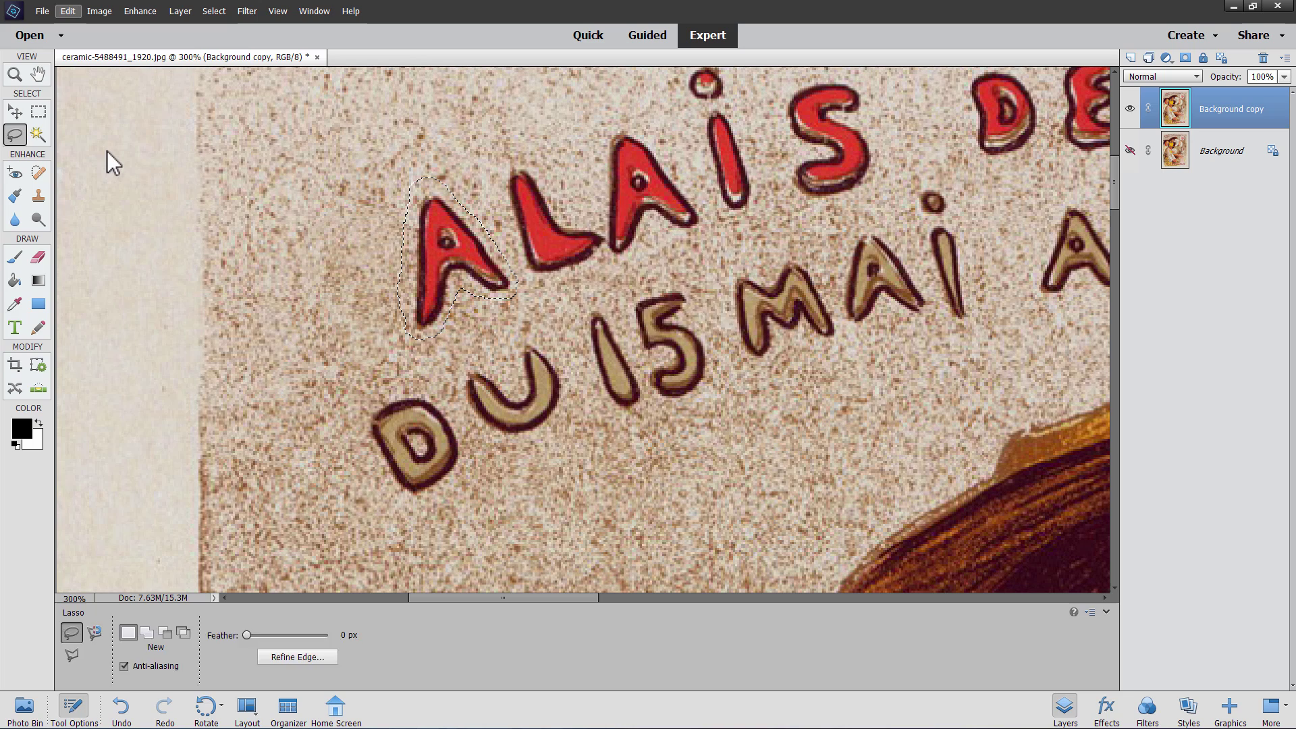
left_click(743, 213)
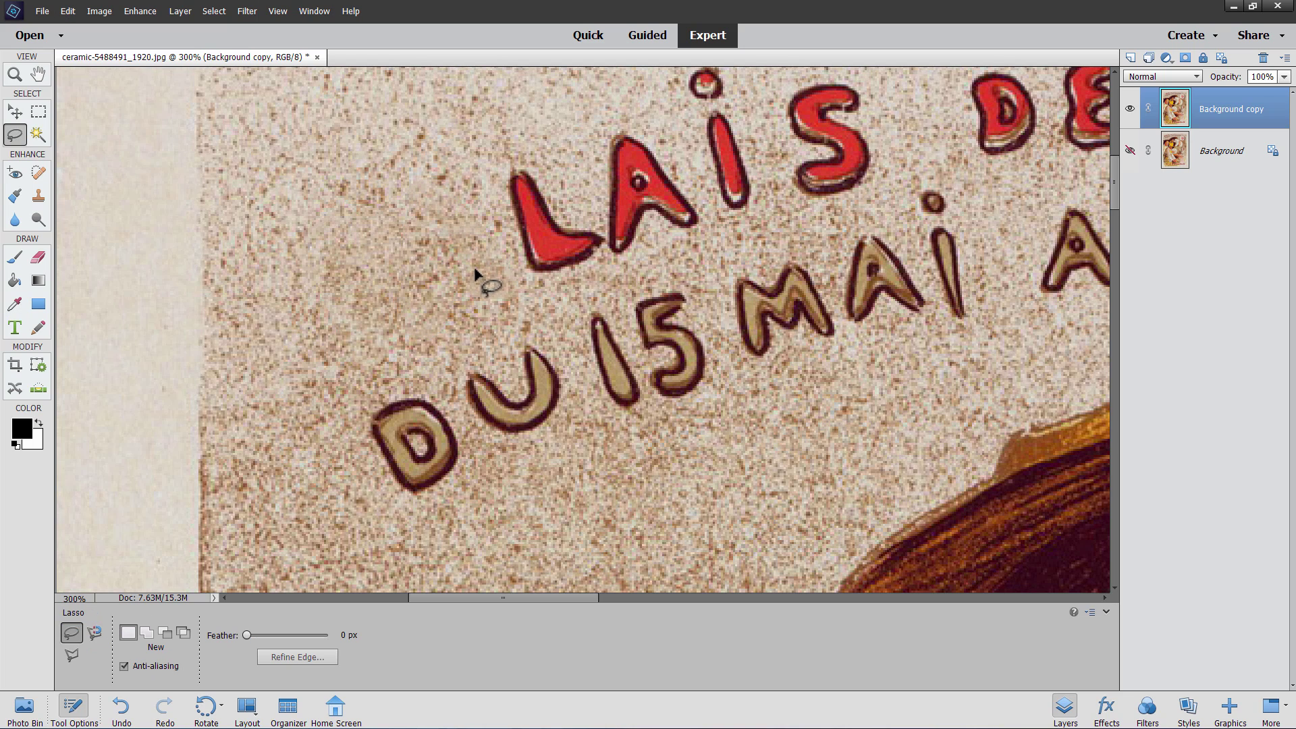
key("ctrl+d")
Try cloning background texture over the D with the Clone Stamp, undoing the unsatisfactory strokes.
left_click(46, 198)
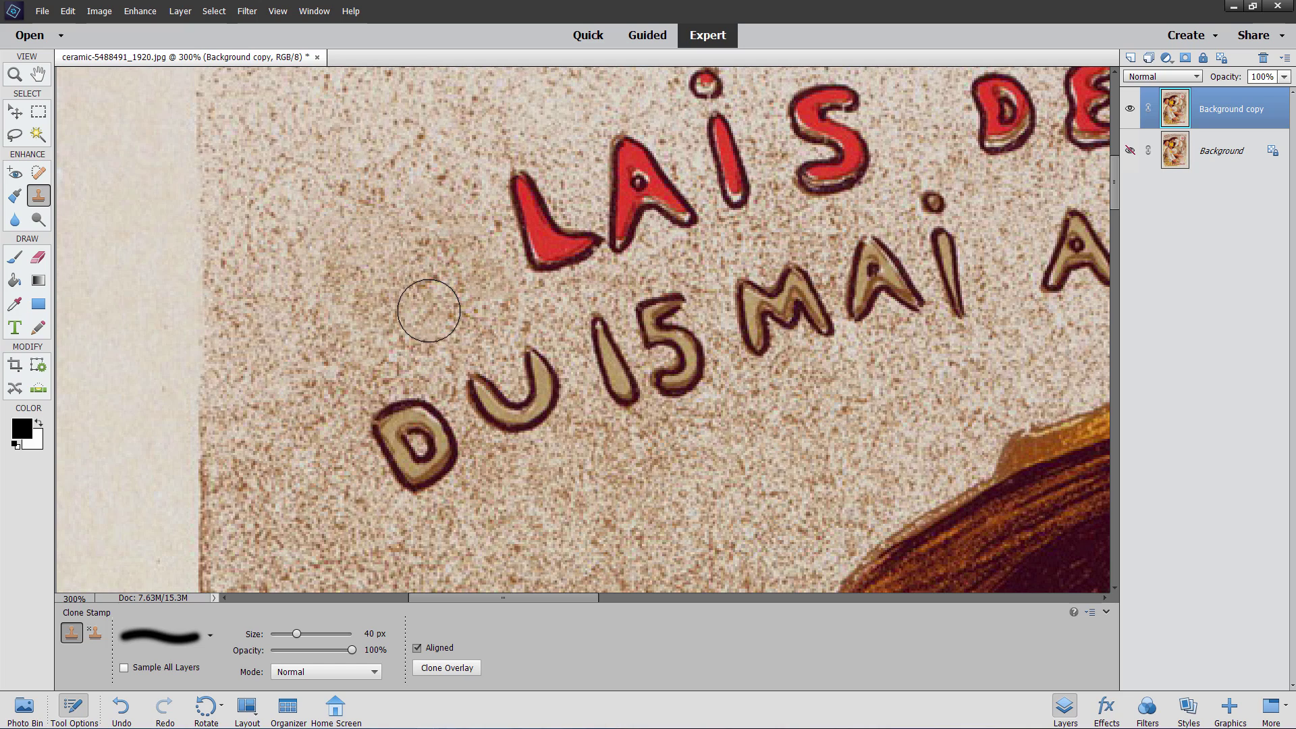
key("alt")
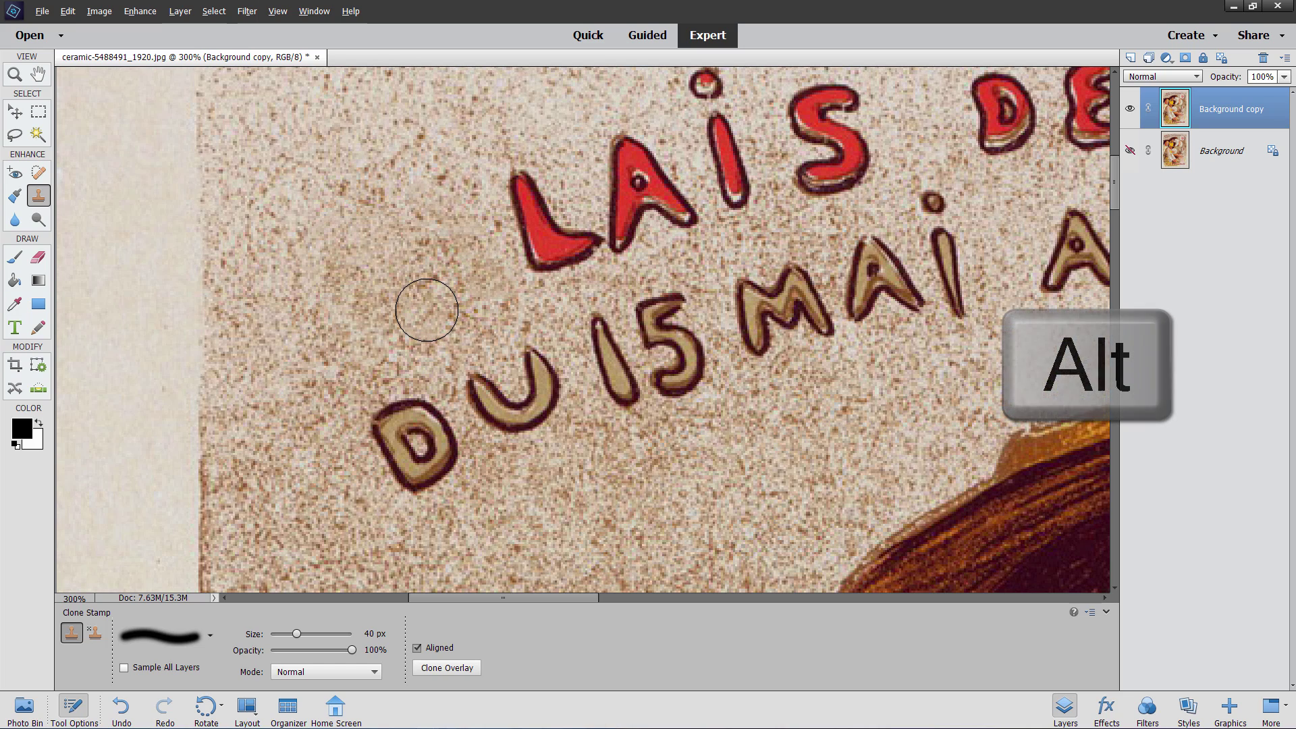
left_click(409, 306, "alt")
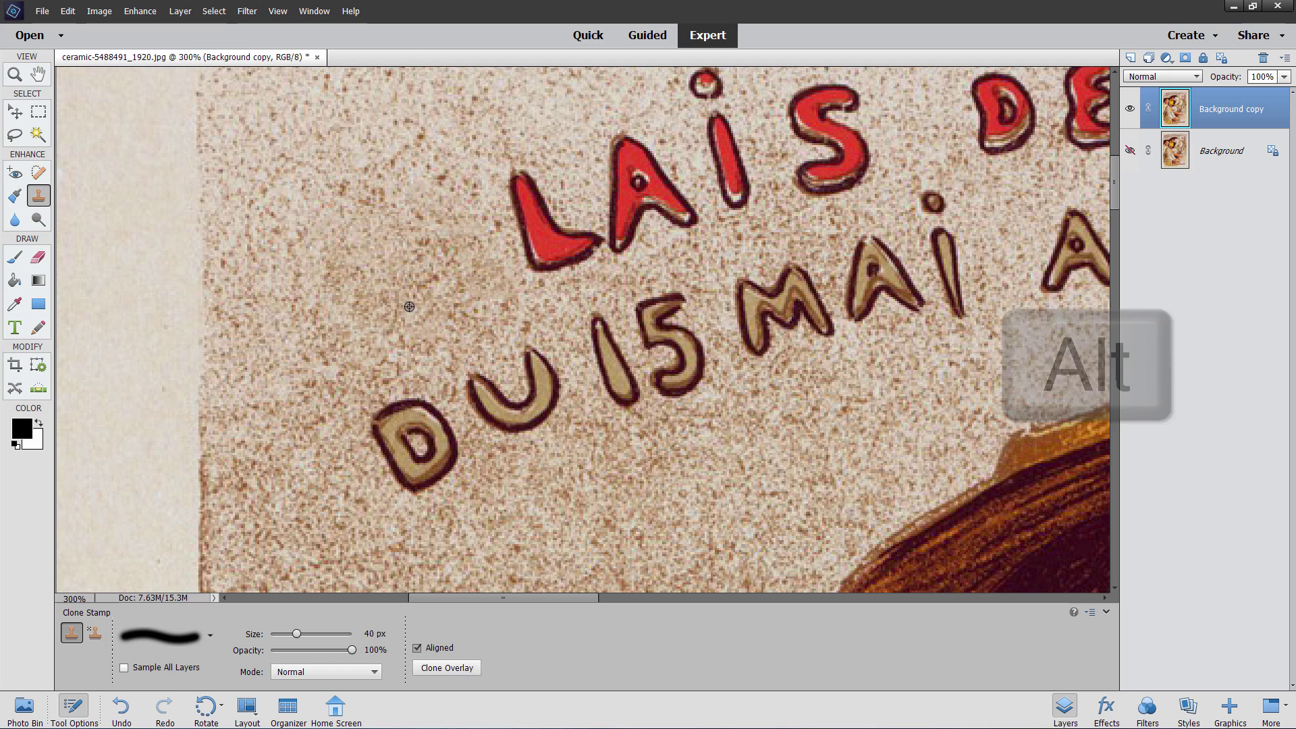
left_click_drag(417, 301, 480, 274)
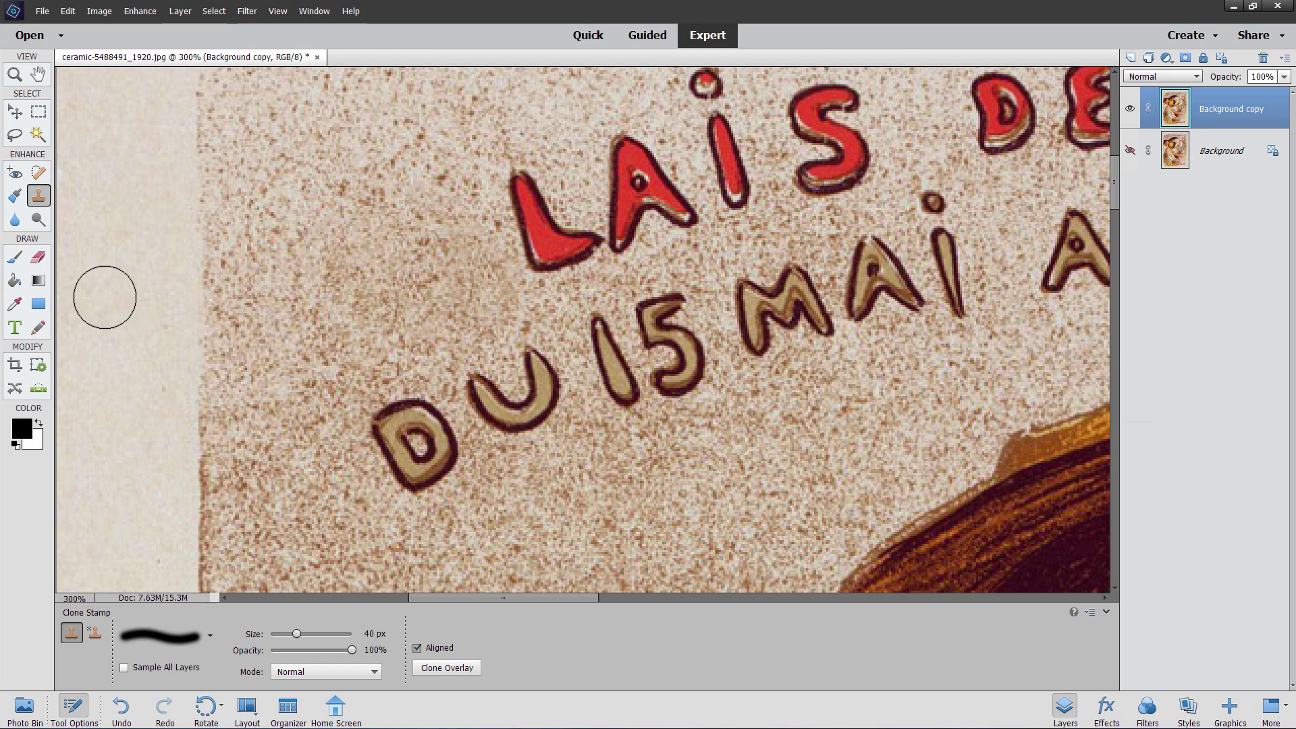
left_click(229, 273)
key("ctrl+z")
left_click(403, 240, "alt")
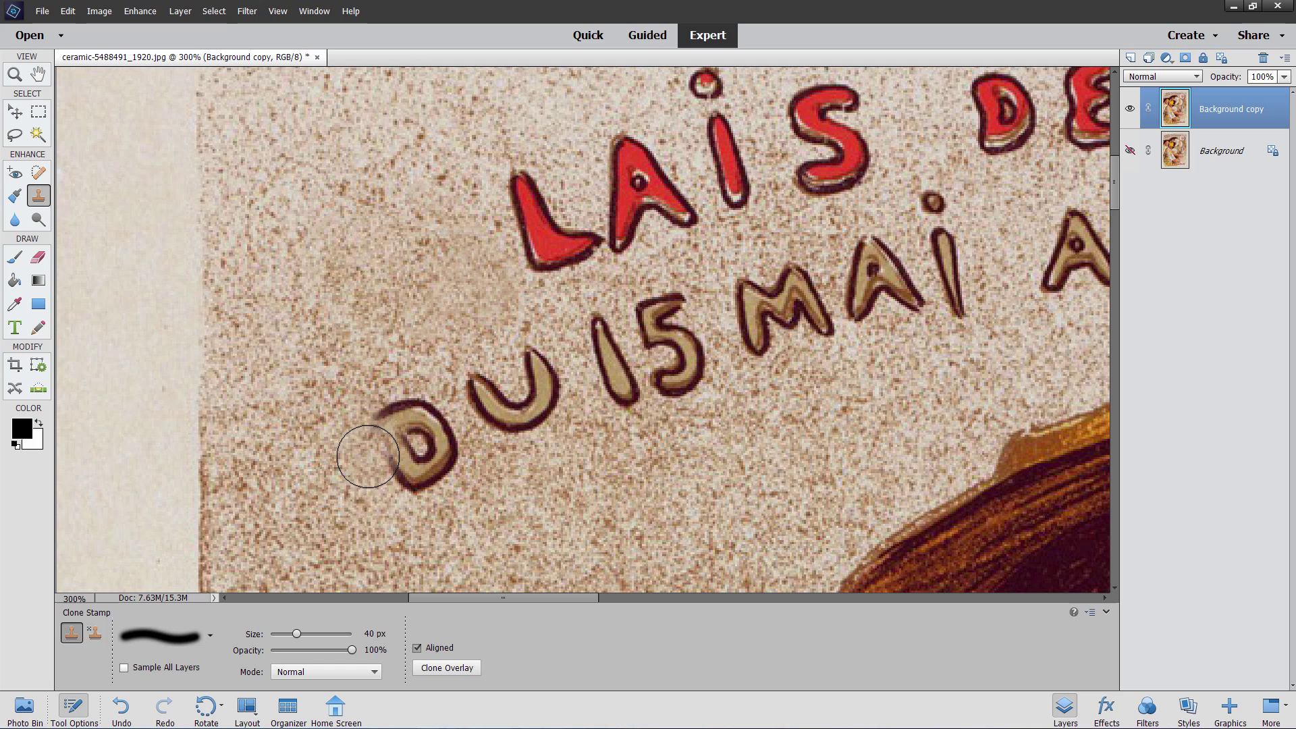
mouse_move(381, 419)
left_mouse_down()
mouse_move(388, 473)
mouse_move(390, 457)
left_mouse_up()
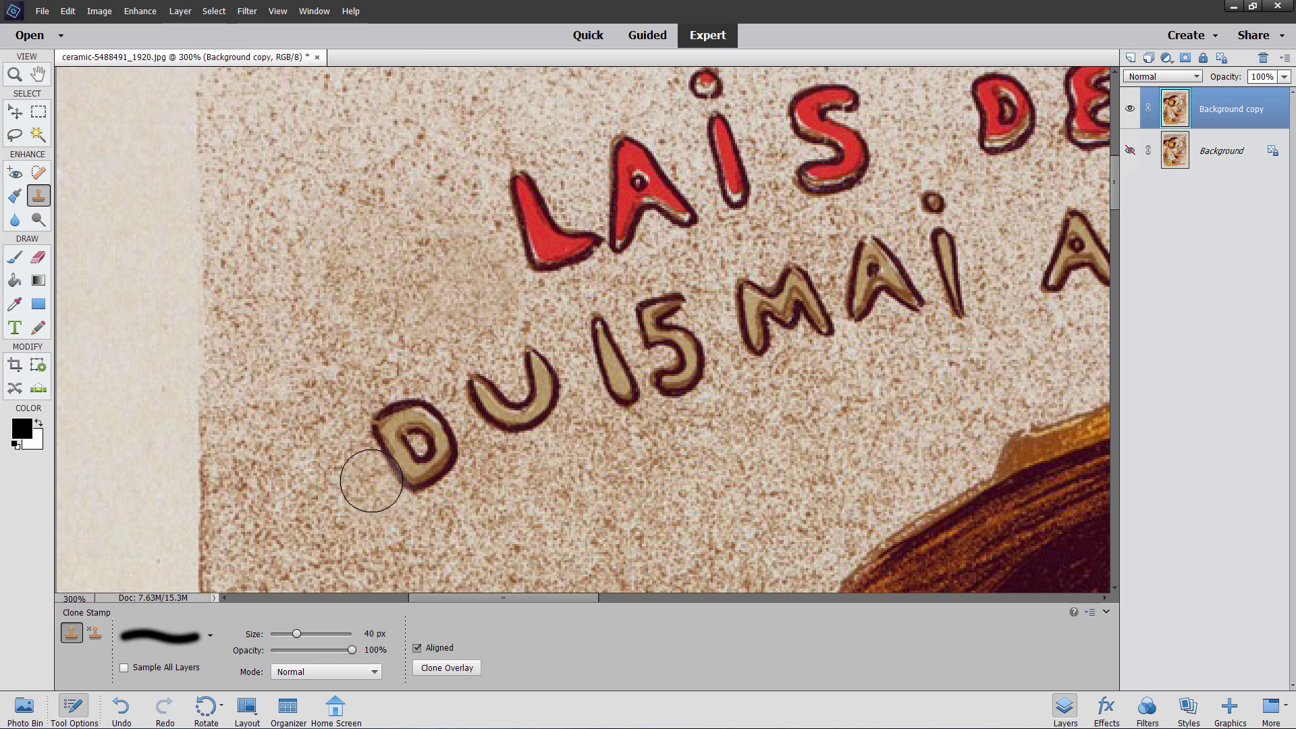
key("ctrl+z")
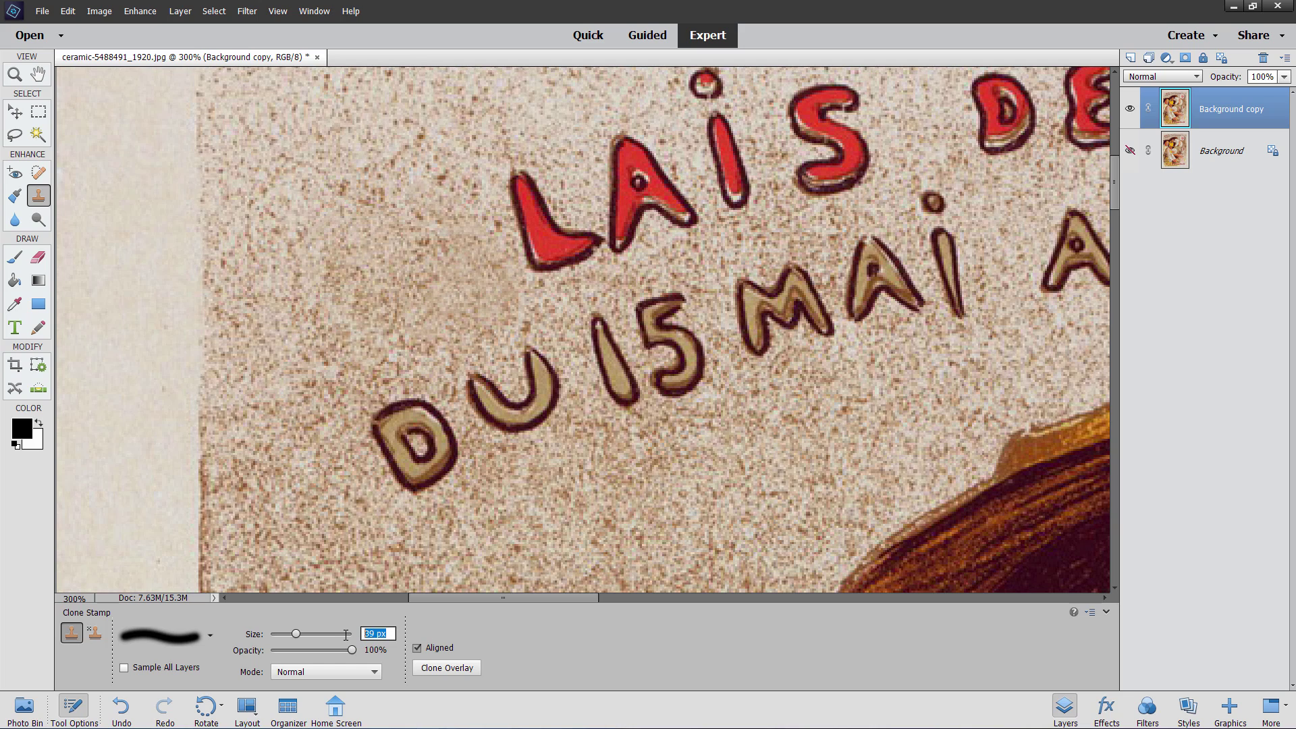
Set the Clone Stamp to 30 px, sample beside the D, and paint it out.
type("30")
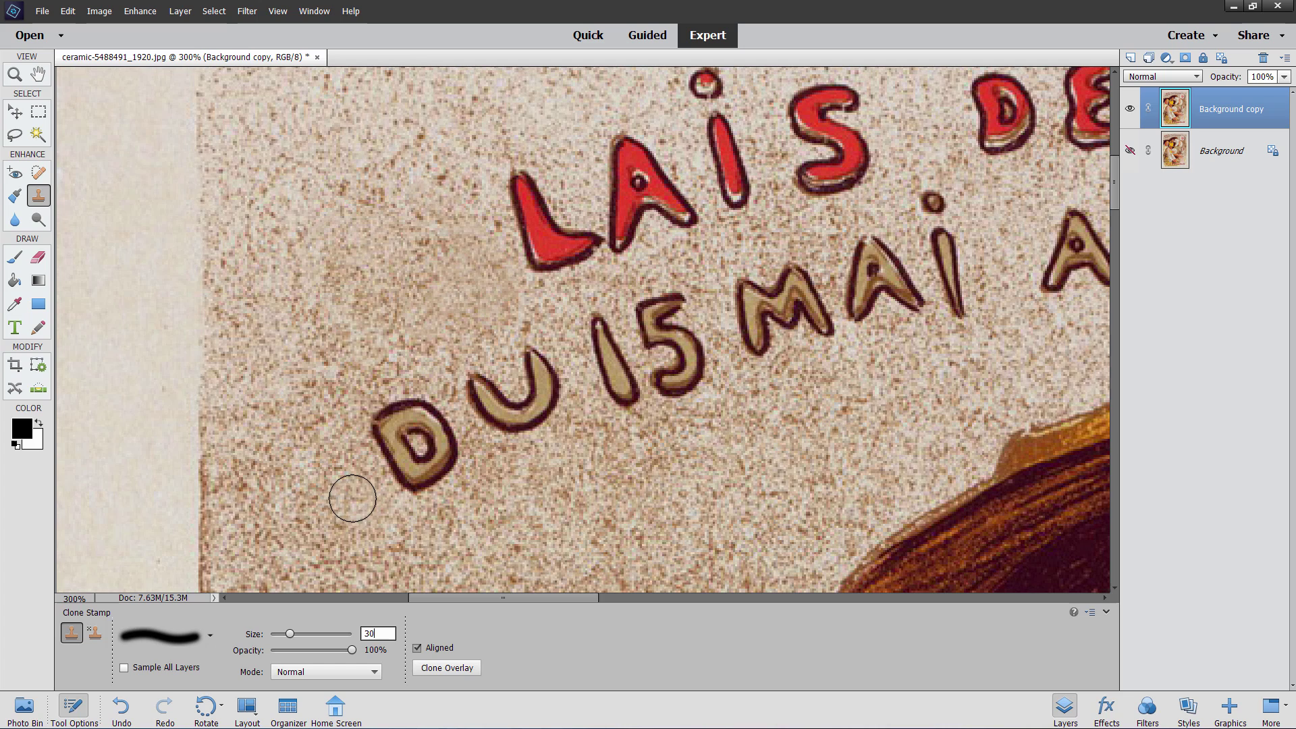
key("alt")
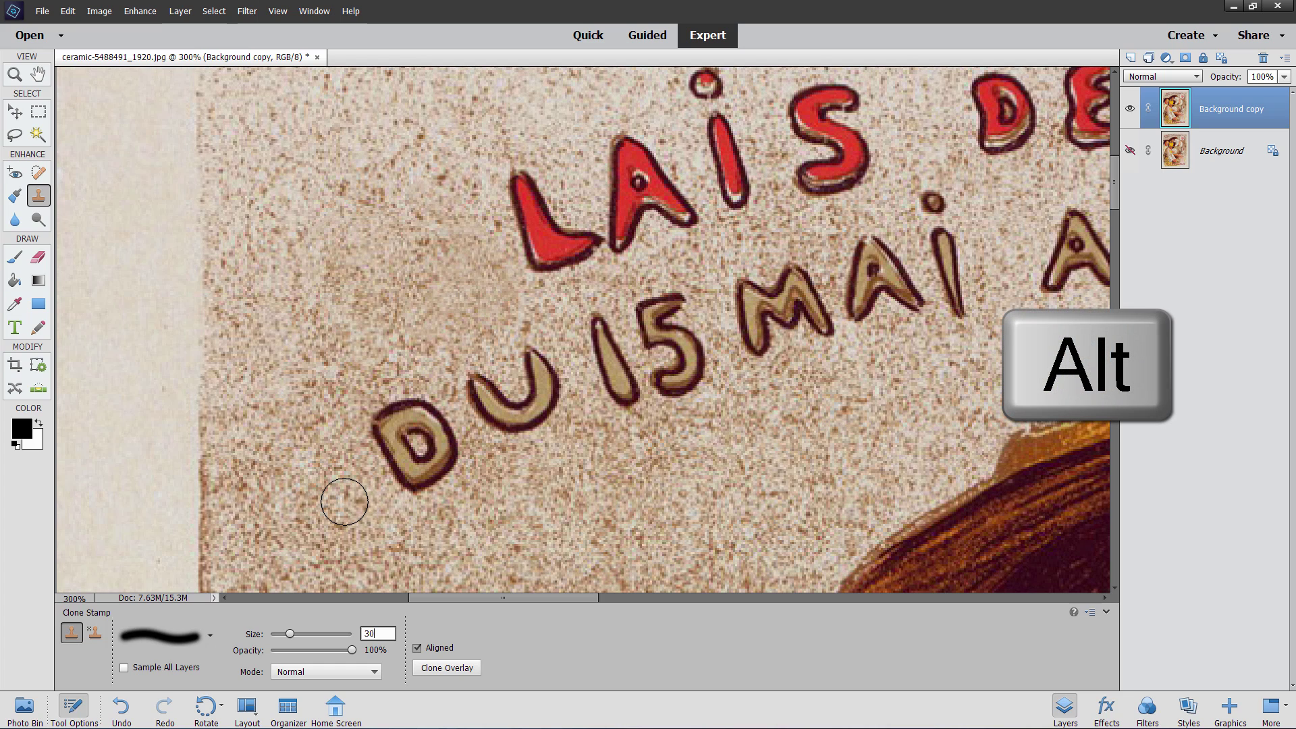
left_click(345, 502, "alt")
mouse_move(418, 488)
left_mouse_down()
mouse_move(397, 462)
mouse_move(390, 407)
left_mouse_up()
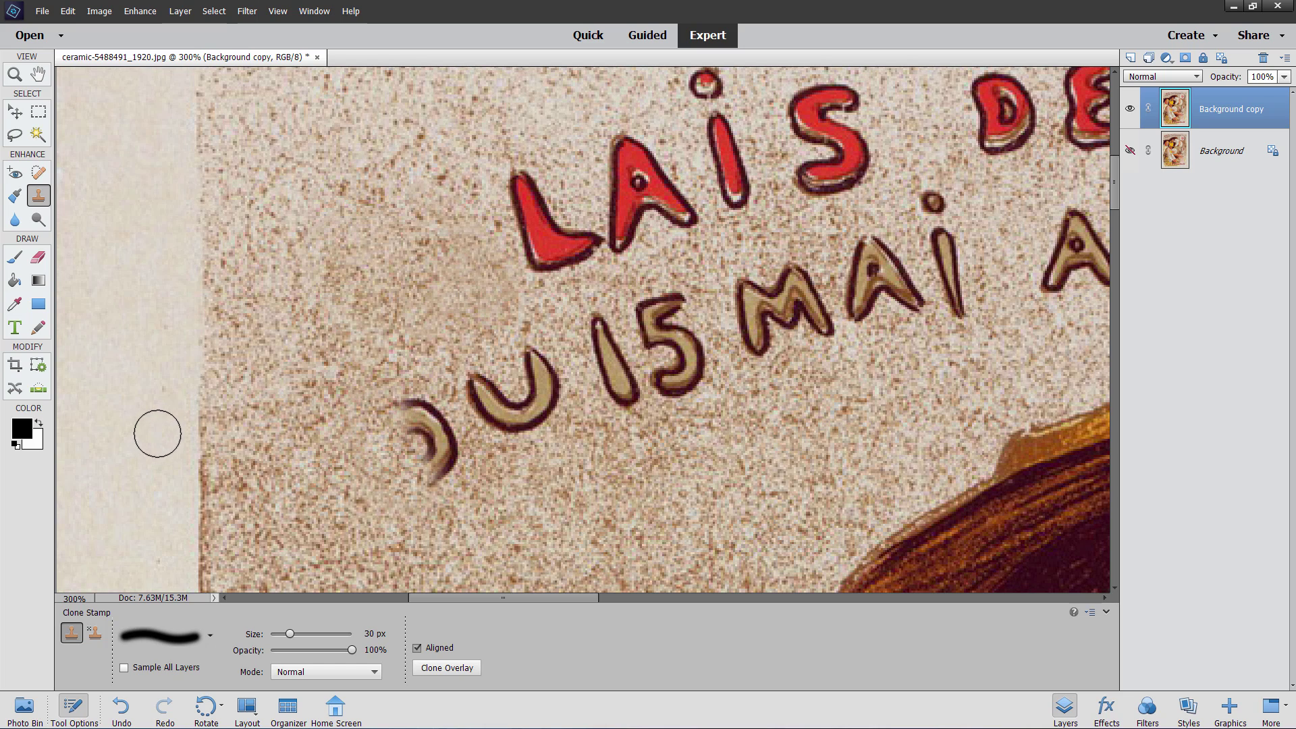
mouse_move(415, 425)
left_mouse_down()
mouse_move(391, 415)
mouse_move(407, 411)
mouse_move(440, 468)
left_mouse_up()
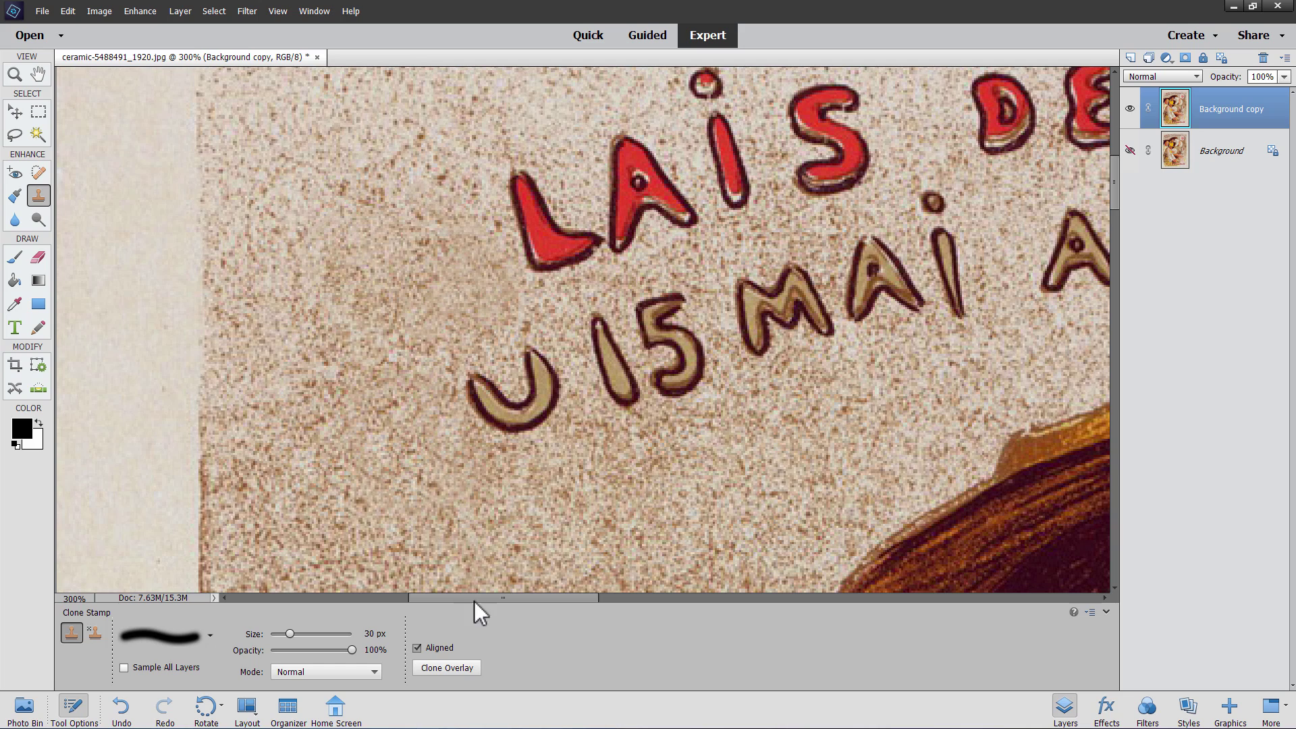
Check the Clone Overlay options, undo a stray stamp near the S, and pan to 1897.
left_click(466, 667)
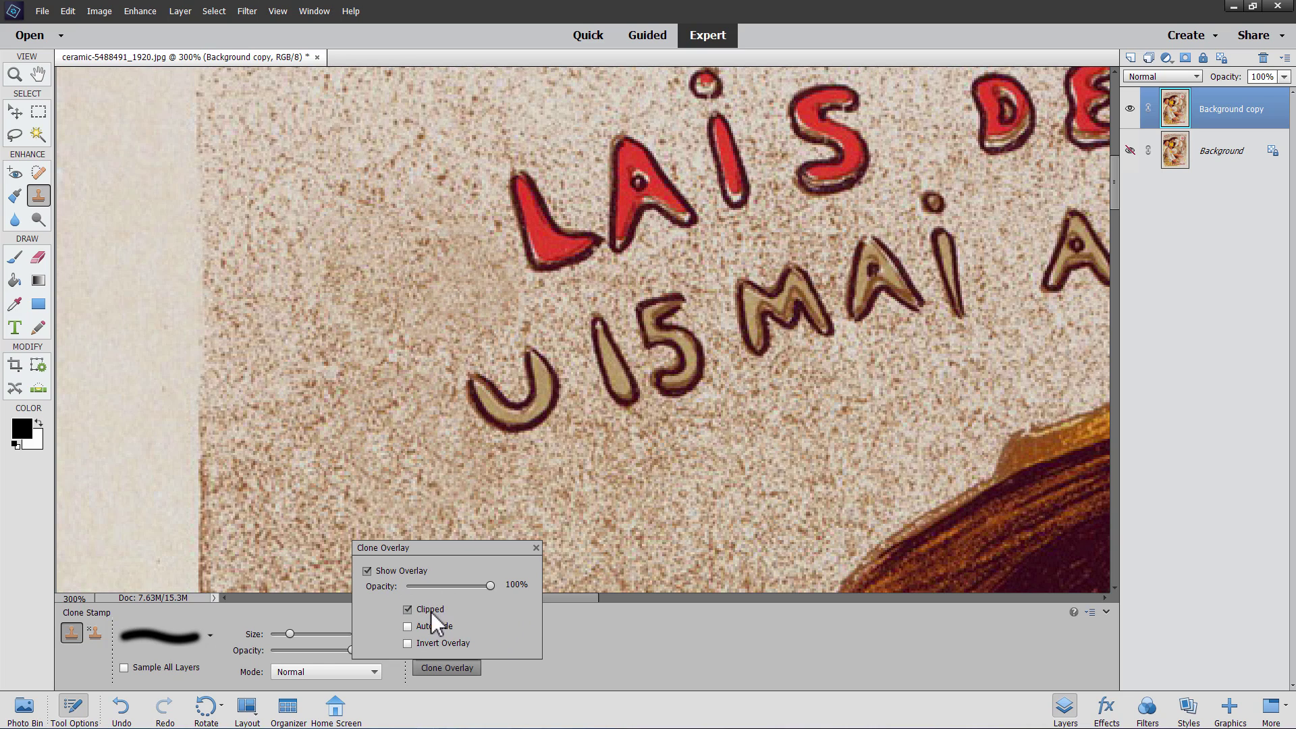
left_click(573, 645)
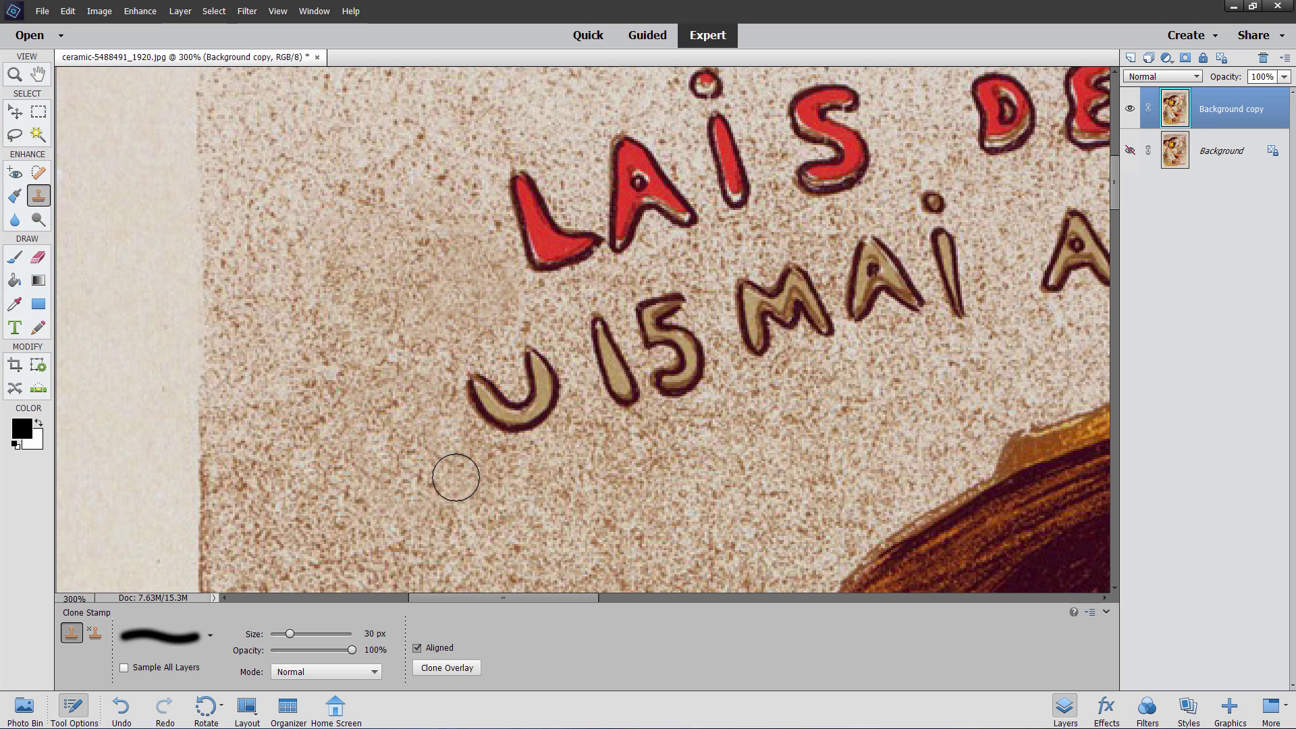
left_click(794, 127)
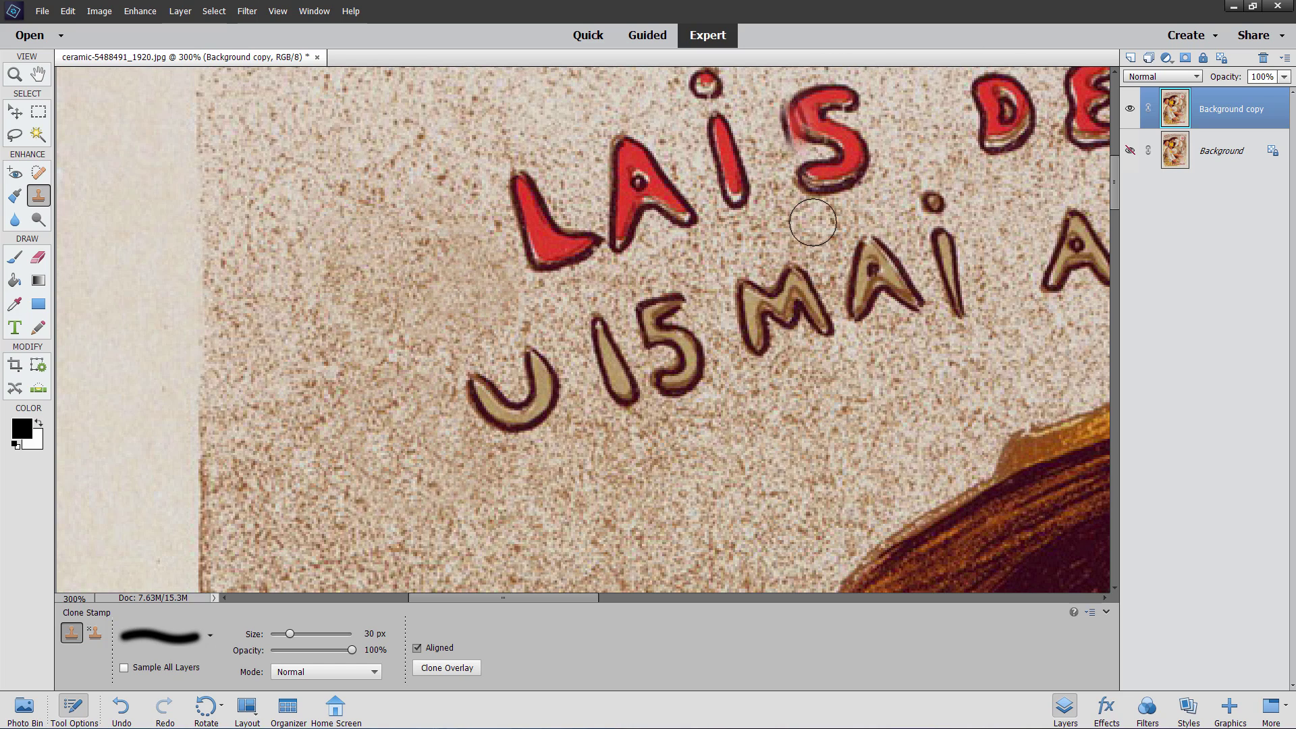
key("ctrl+z")
key("space")
mouse_move(947, 308)
left_mouse_down()
mouse_move(914, 323)
mouse_move(924, 382)
mouse_move(535, 356)
mouse_move(775, 350)
mouse_move(668, 344)
mouse_move(463, 398)
mouse_move(463, 375)
left_mouse_up()
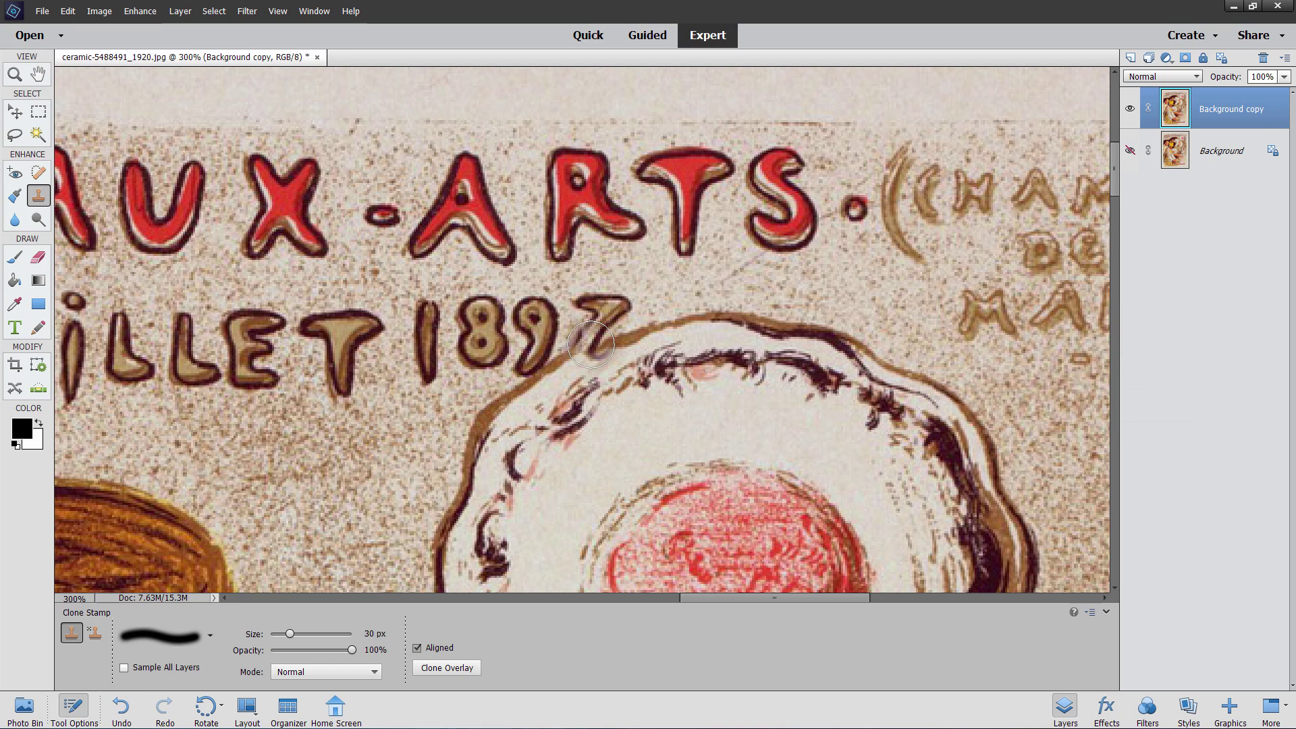
Zoom to 500% on the date and lasso the digits 897 along the plate rim.
left_click(15, 112)
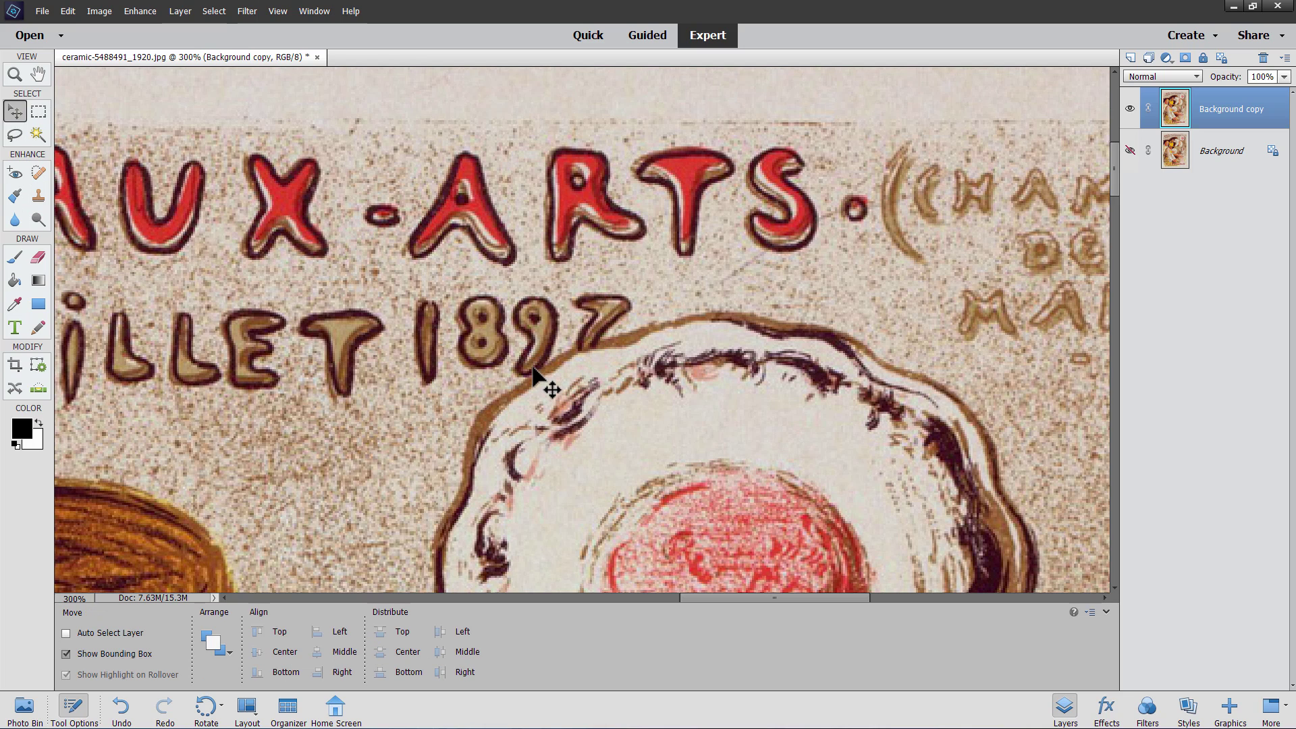
left_click(14, 75)
double_click(600, 389)
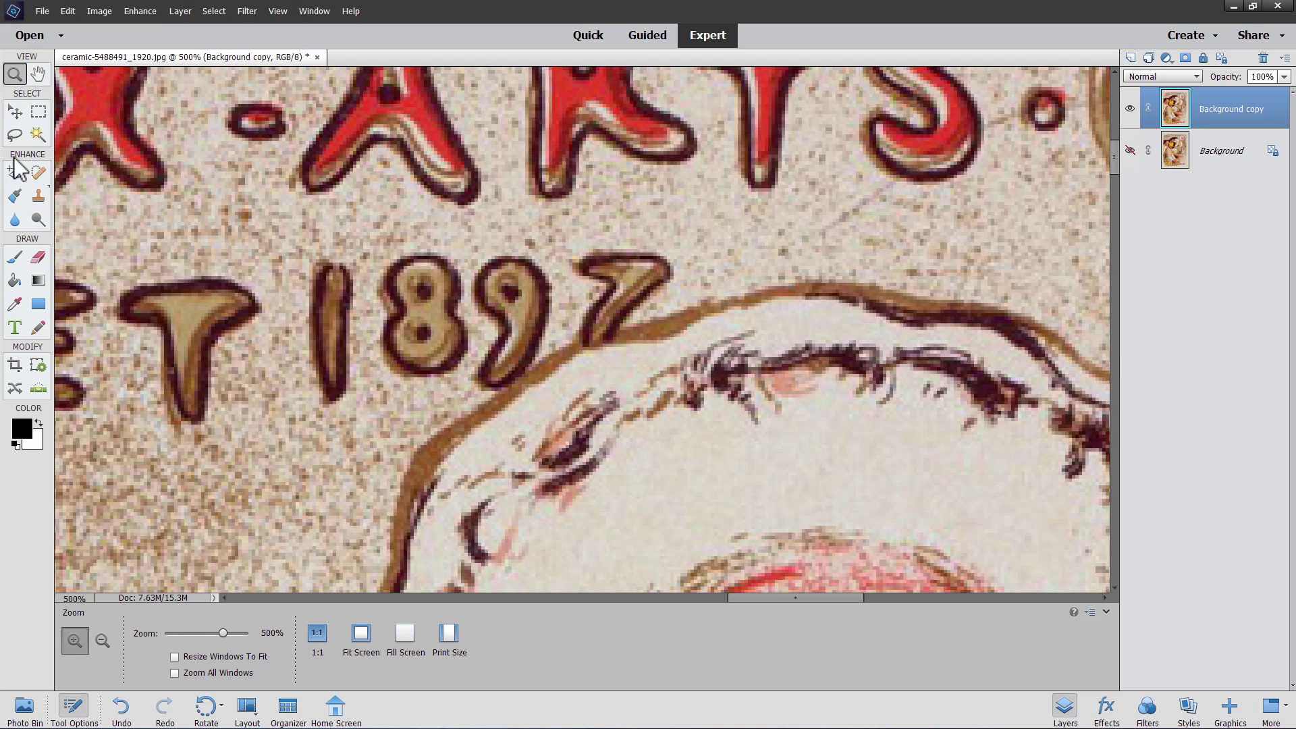
left_click(15, 135)
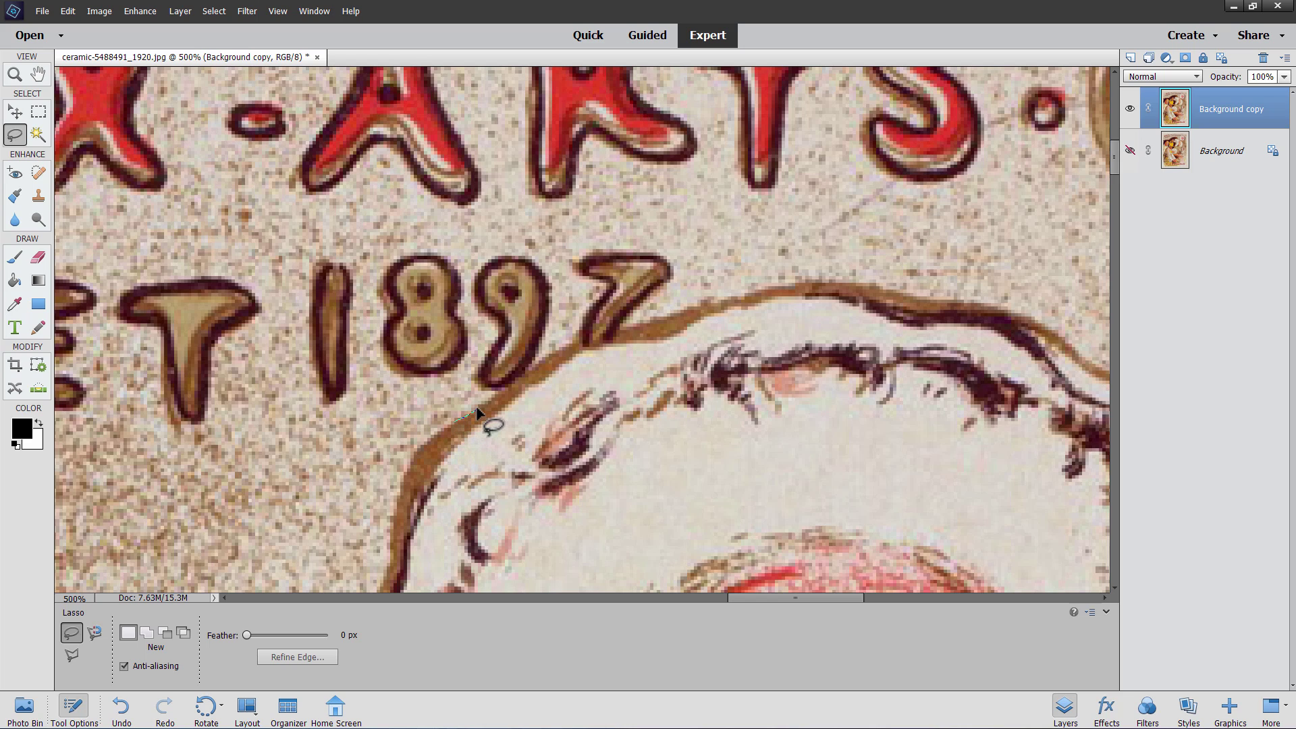
left_click_drag(505, 392, 549, 358)
left_click_drag(597, 332, 604, 331)
mouse_move(690, 308)
left_mouse_down()
mouse_move(721, 259)
mouse_move(697, 217)
mouse_move(644, 199)
mouse_move(439, 219)
mouse_move(368, 268)
mouse_move(341, 395)
mouse_move(356, 434)
mouse_move(397, 442)
mouse_move(456, 421)
mouse_move(434, 436)
left_mouse_up()
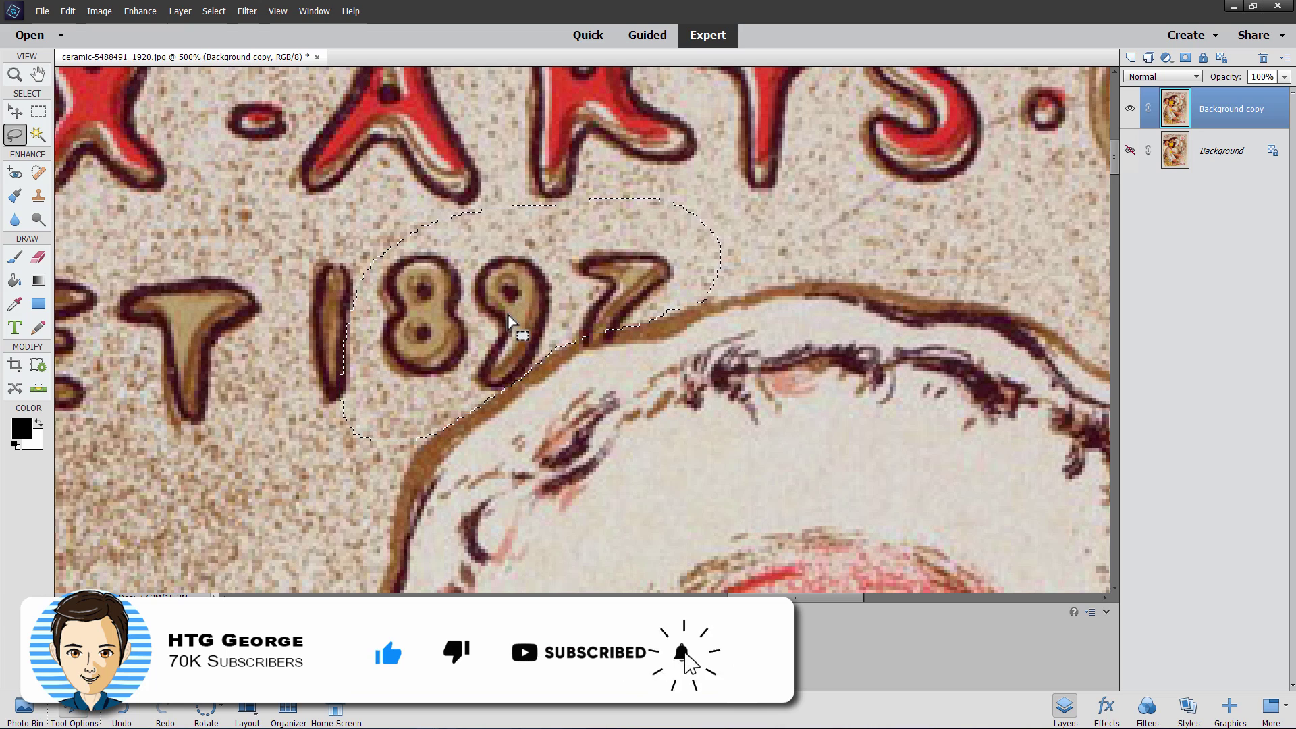
key("space")
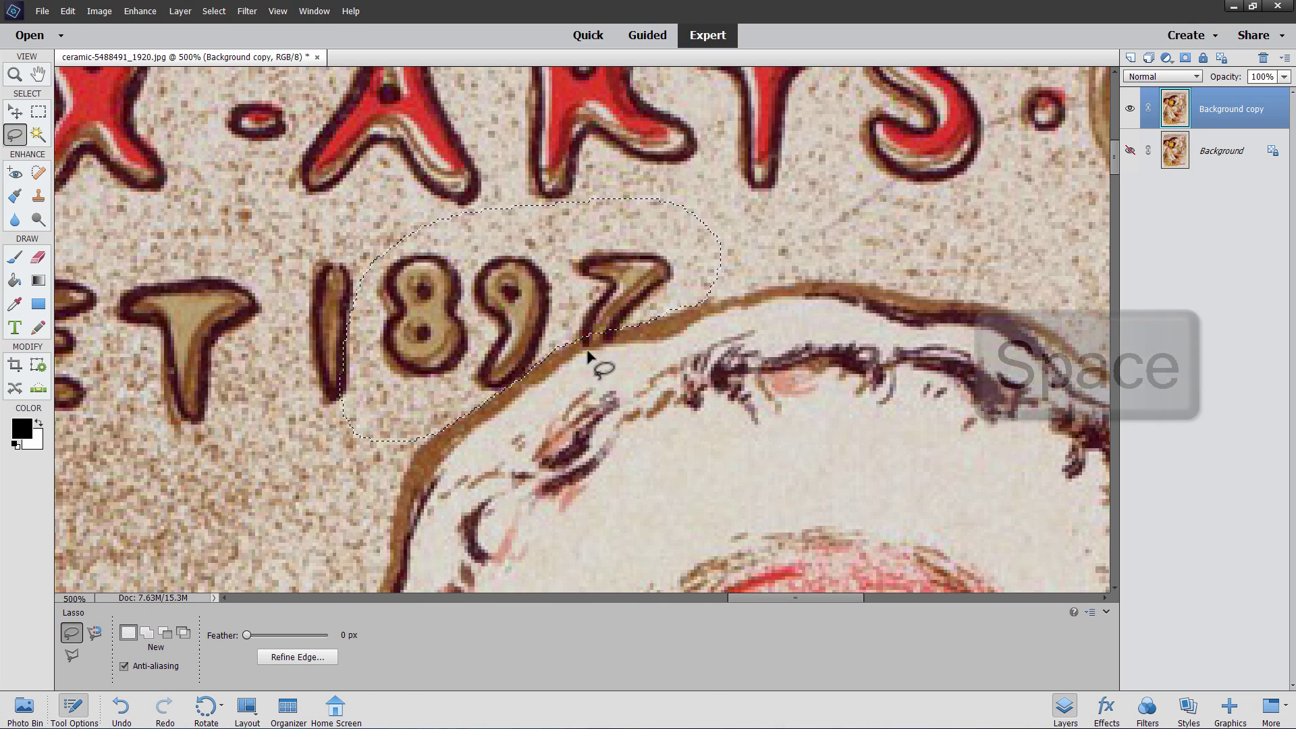
left_click_drag(530, 459, 597, 390)
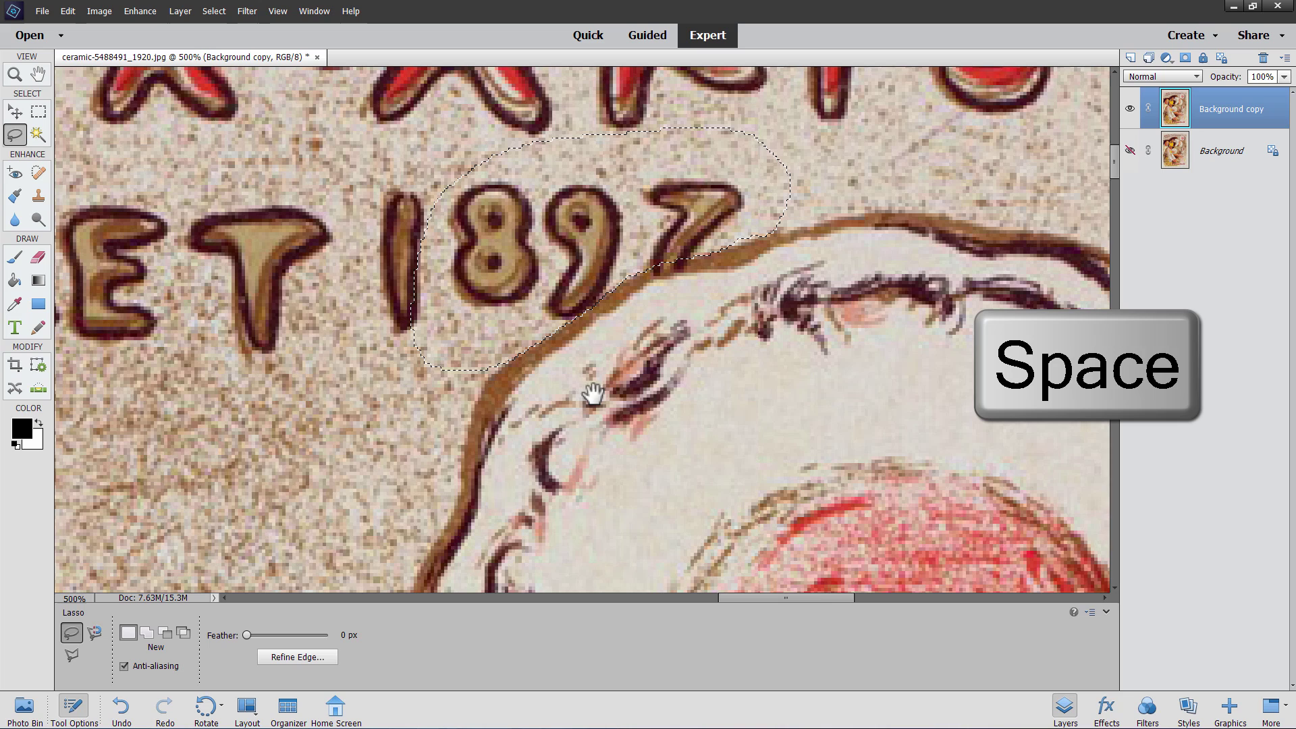
Clone background texture from below the date over the 897, then shrink the brush.
left_click(39, 195)
key("alt")
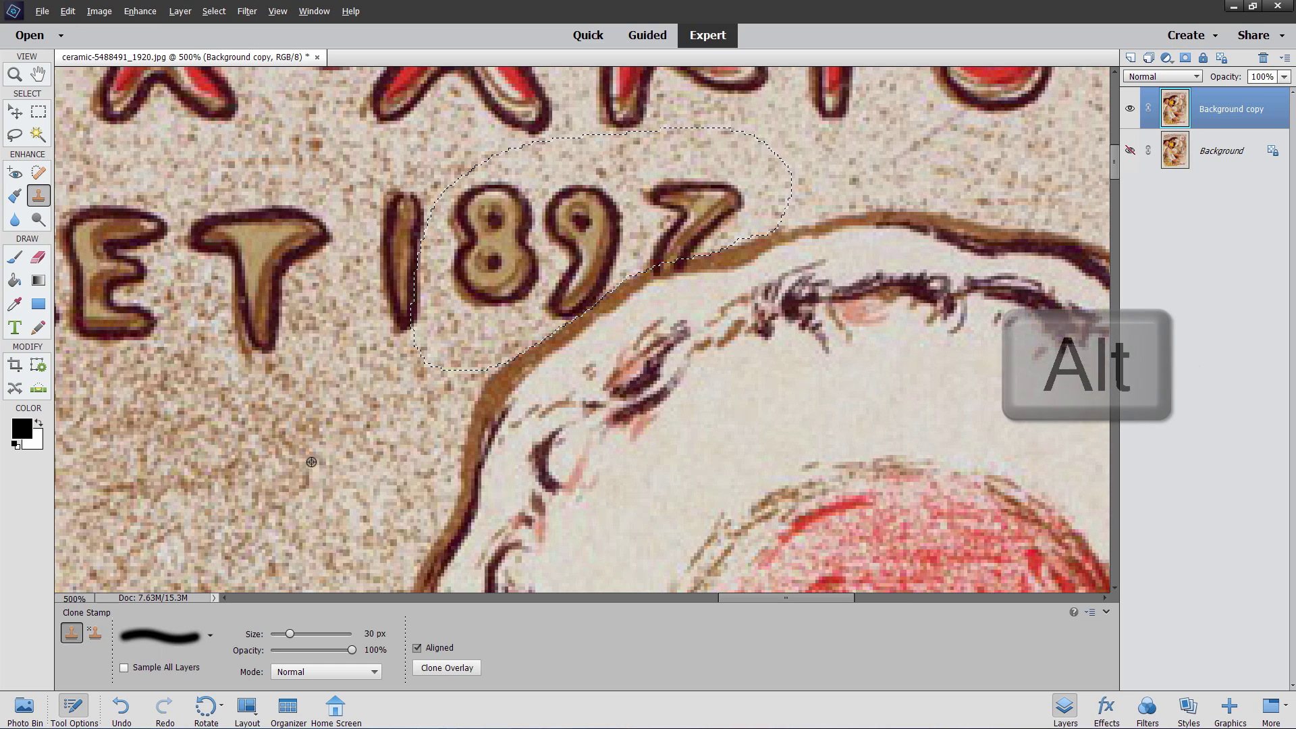
left_click(314, 449, "alt")
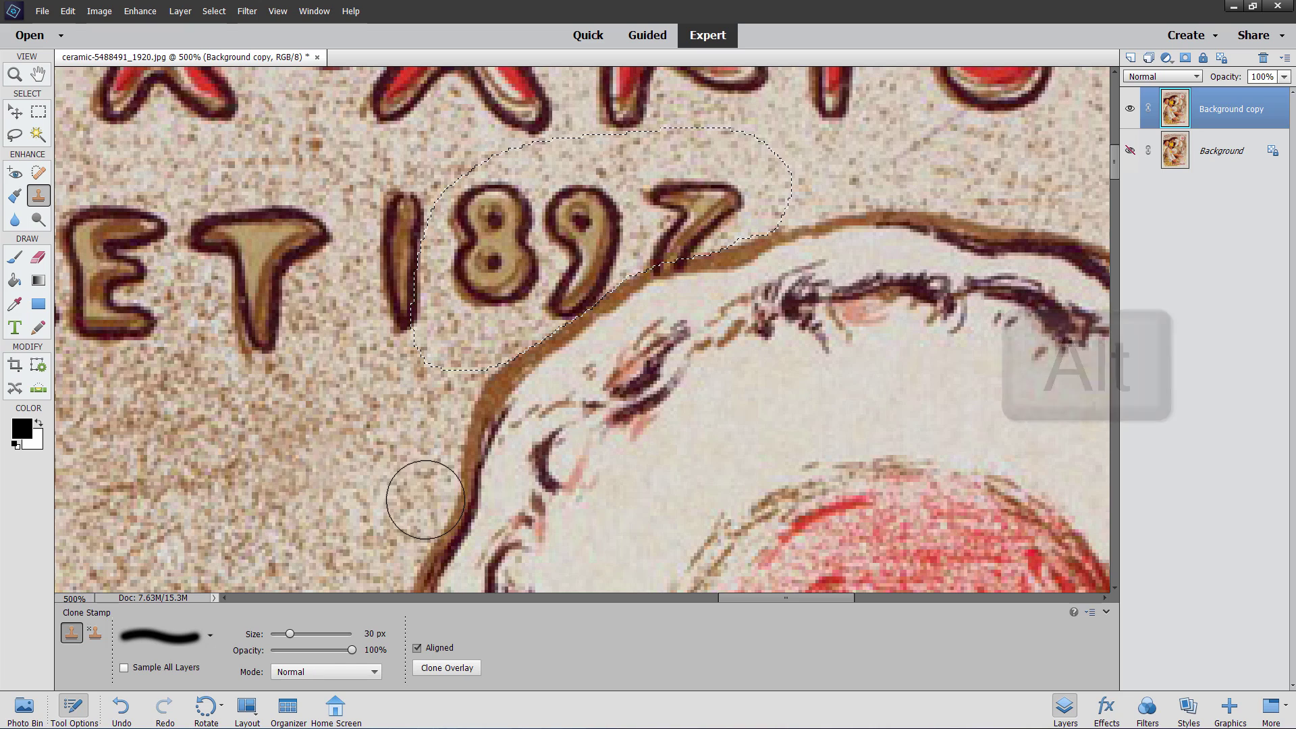
mouse_move(715, 197)
left_mouse_down()
mouse_move(683, 215)
mouse_move(695, 229)
mouse_move(631, 256)
mouse_move(540, 334)
mouse_move(543, 263)
mouse_move(724, 205)
mouse_move(680, 188)
mouse_move(601, 199)
mouse_move(498, 283)
mouse_move(496, 203)
mouse_move(495, 236)
mouse_move(476, 196)
mouse_move(455, 216)
mouse_move(499, 286)
mouse_move(616, 281)
mouse_move(564, 290)
left_mouse_up()
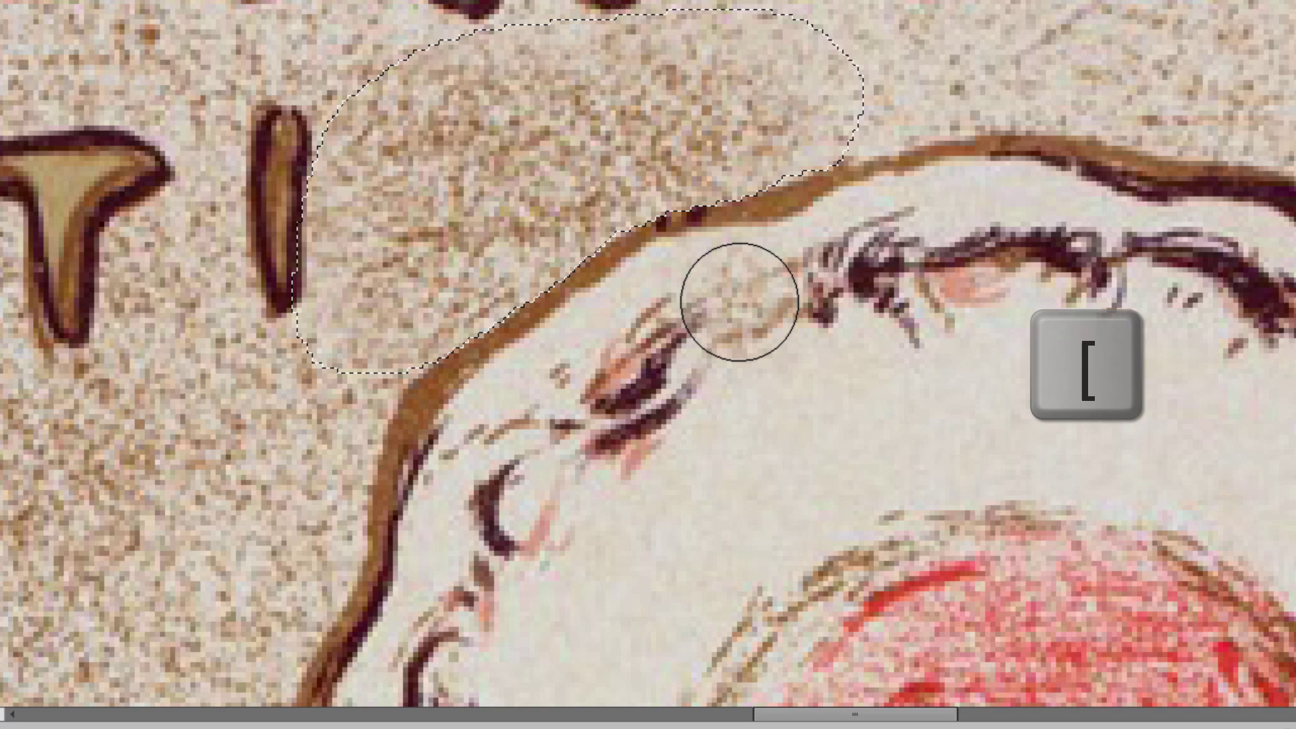
key("bracketleft")
key("bracketleft")
key("bracketleft")
key("bracketleft")
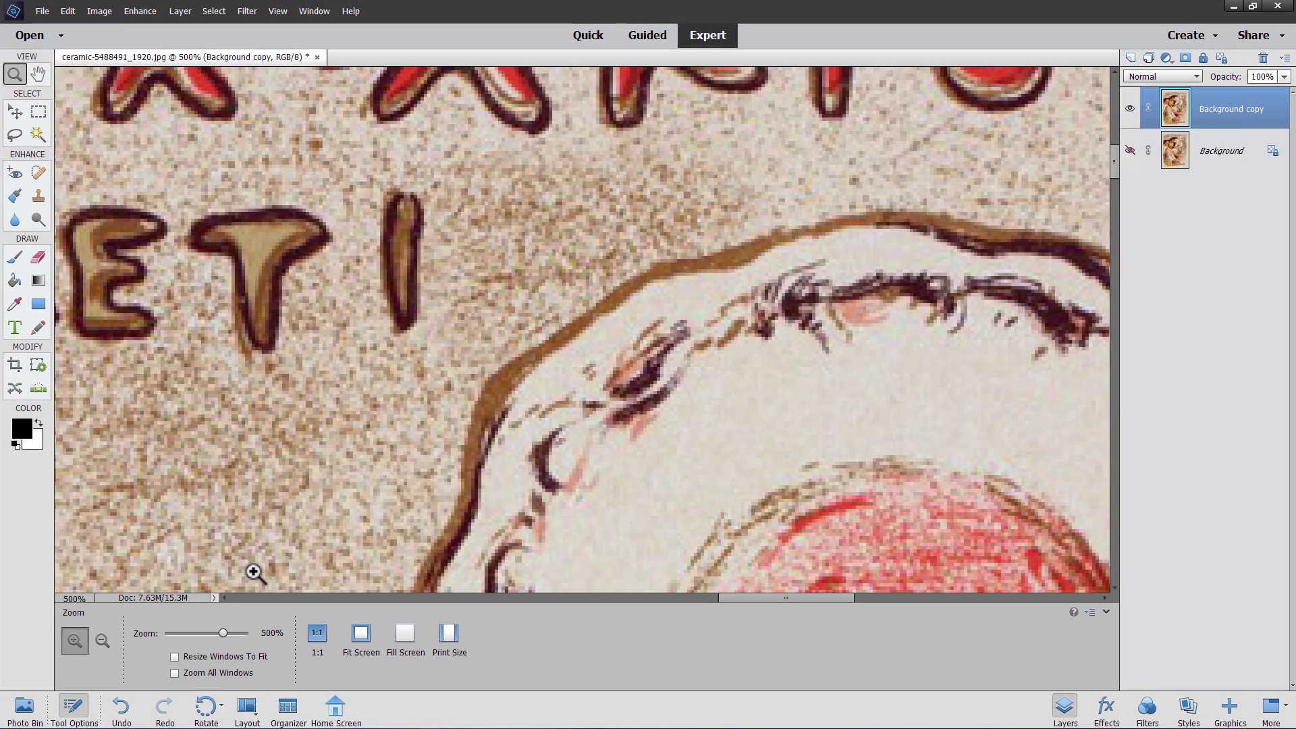
Zoom out and pan down to the EXPOSITION NATIONALE lettering beside the plate.
left_click_drag(224, 638, 195, 639)
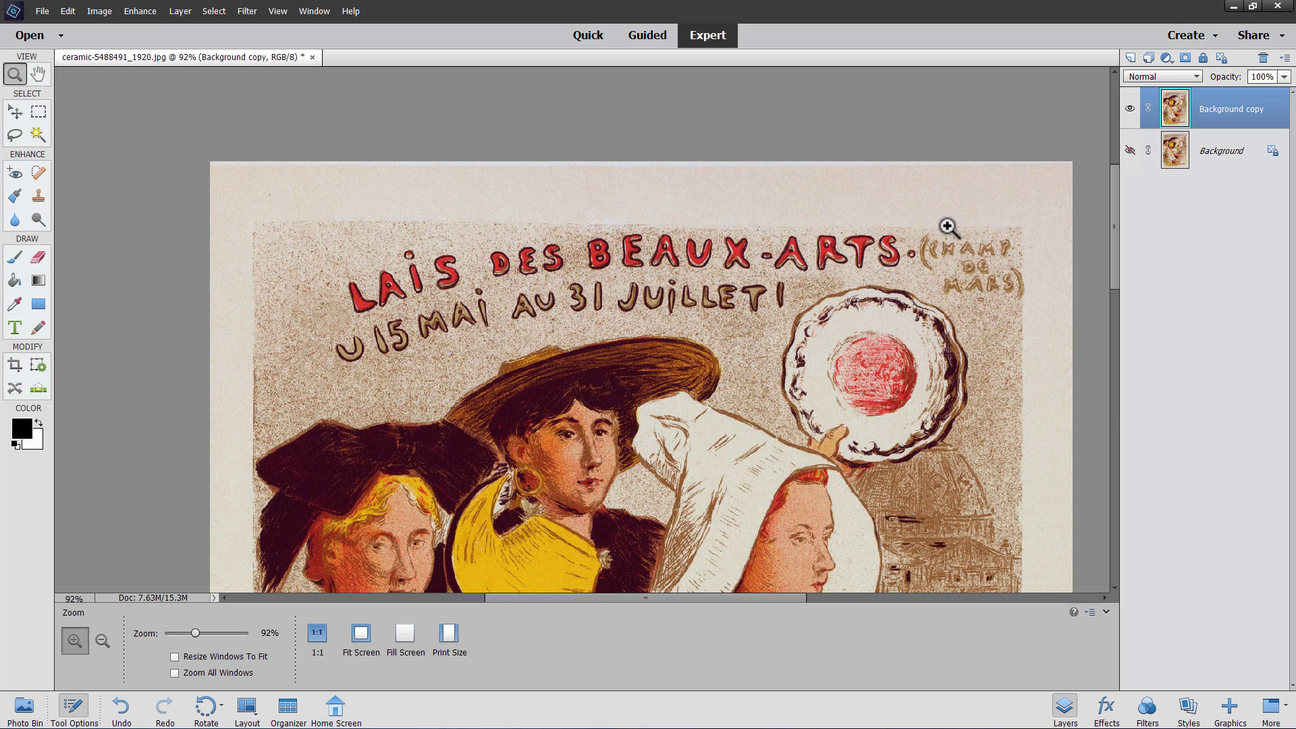
key("space")
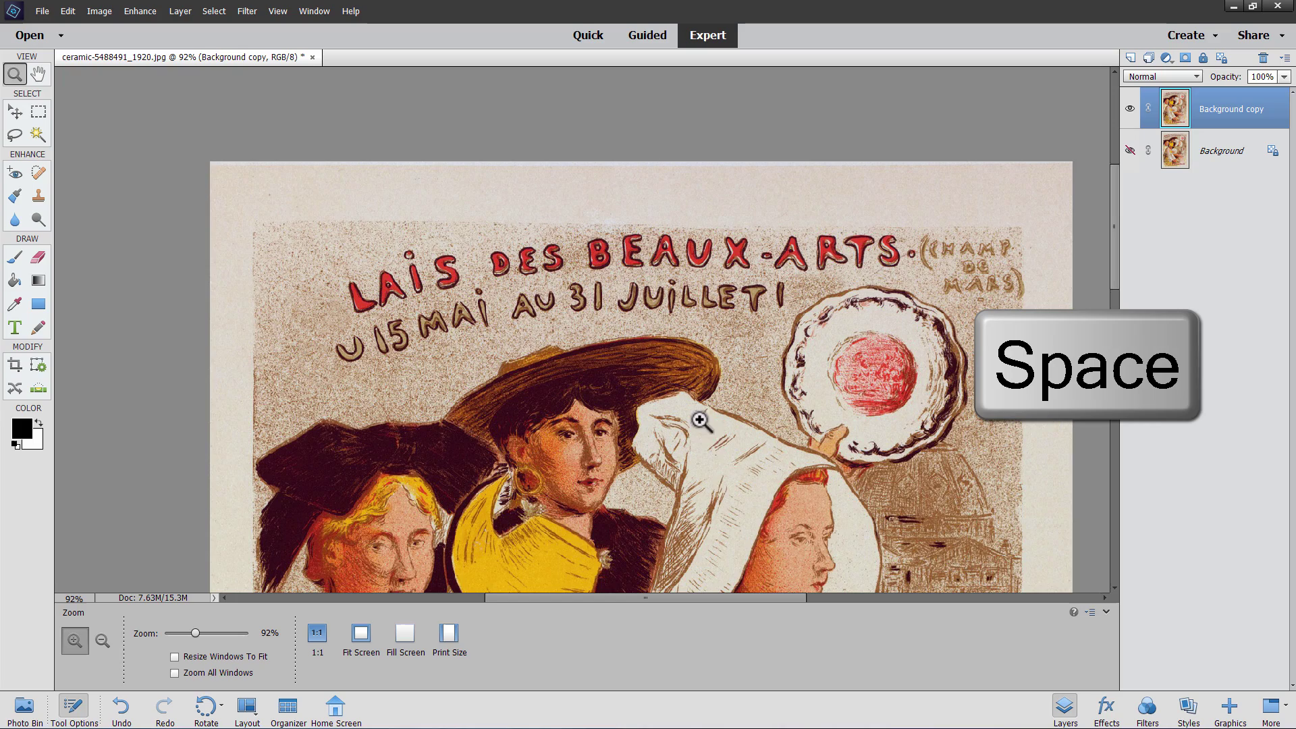
left_click_drag(720, 497, 715, 180)
left_click_drag(671, 472, 706, 379)
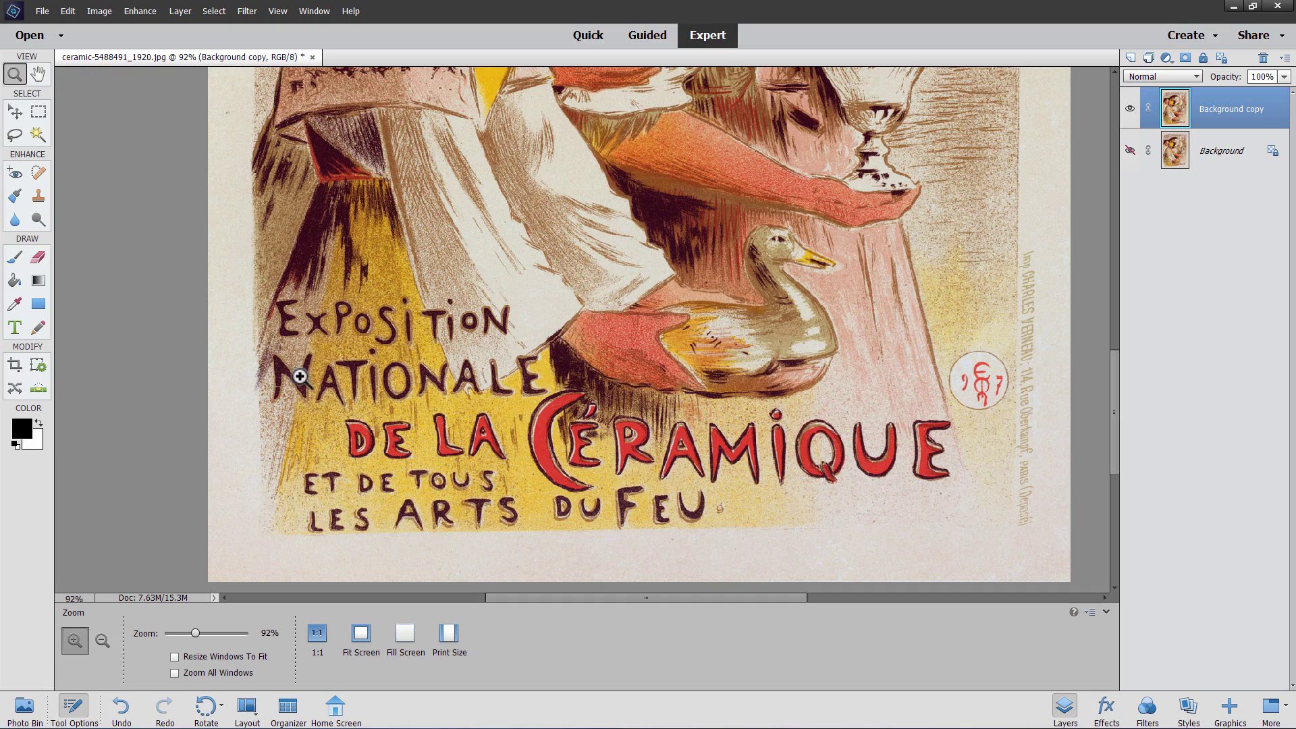
Zoom in to 500% on the T at the end of EXPOSITION, then pick the Lasso tool.
left_click(435, 324)
left_click(436, 325)
left_click(435, 324)
left_click(440, 323)
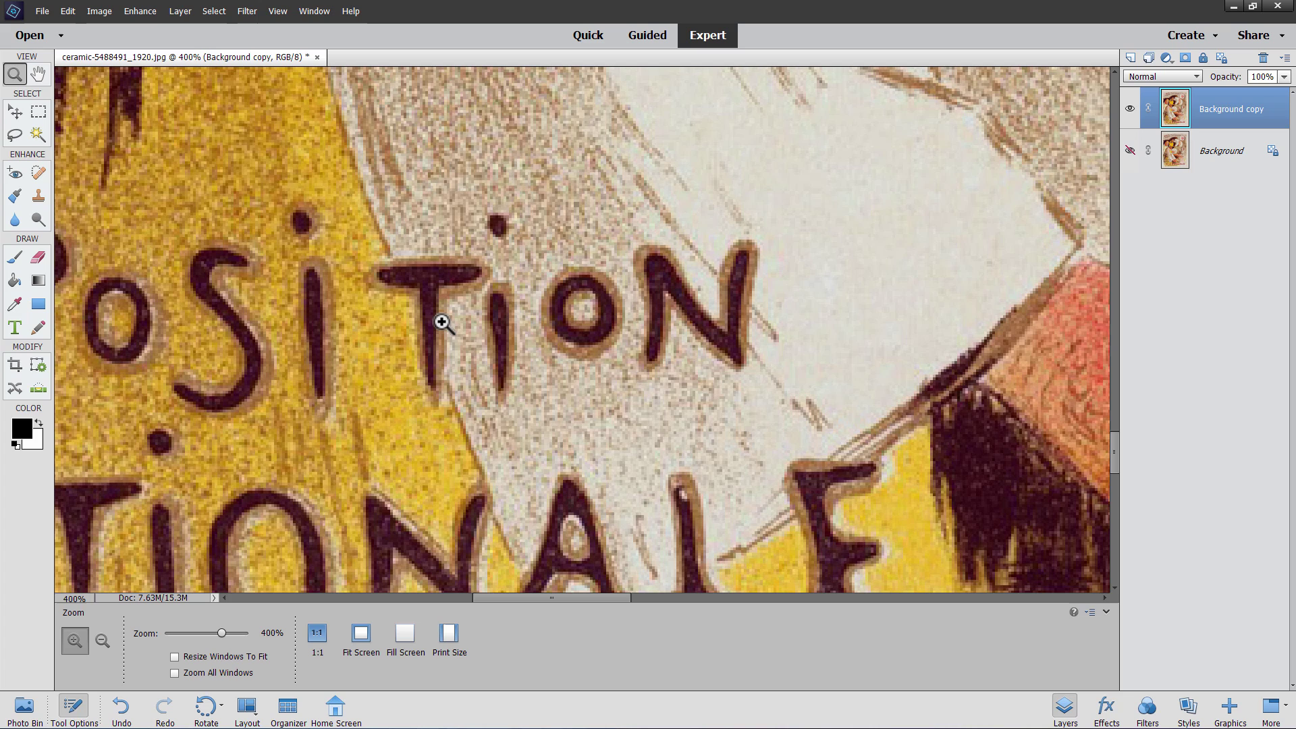
left_click(442, 318)
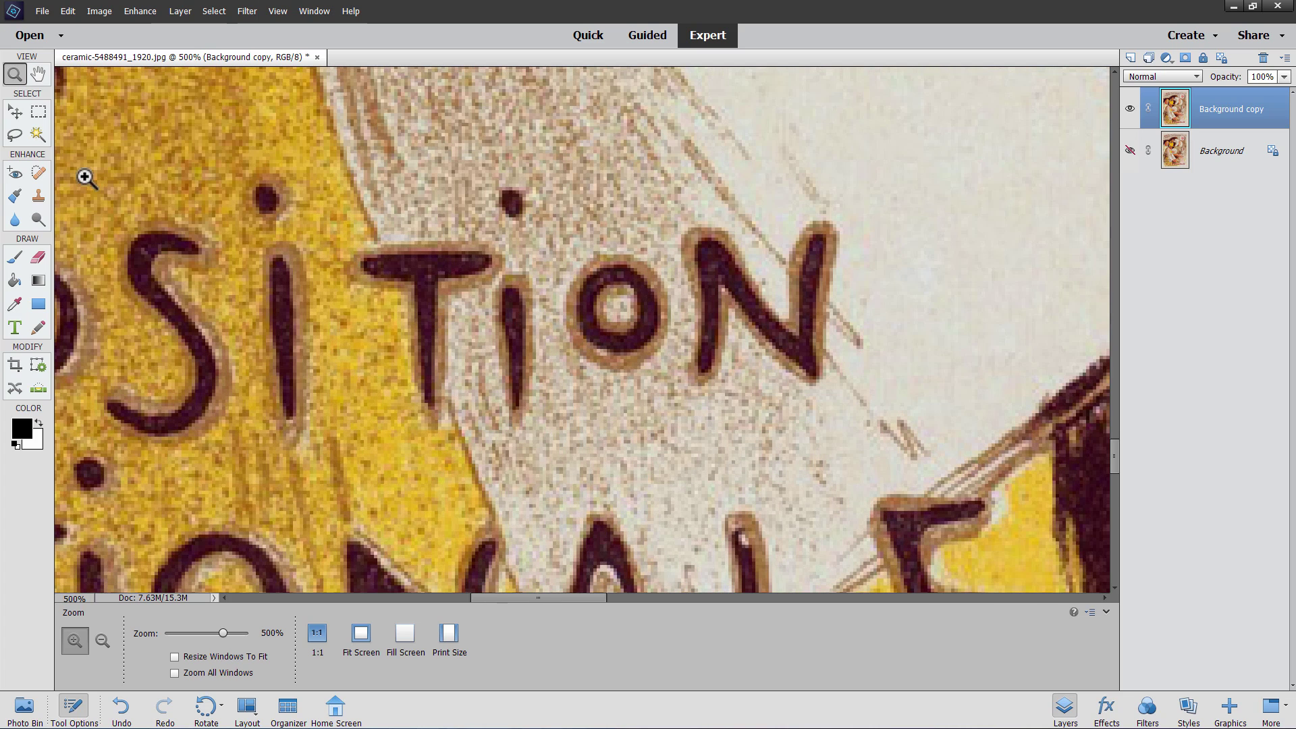
left_click(15, 135)
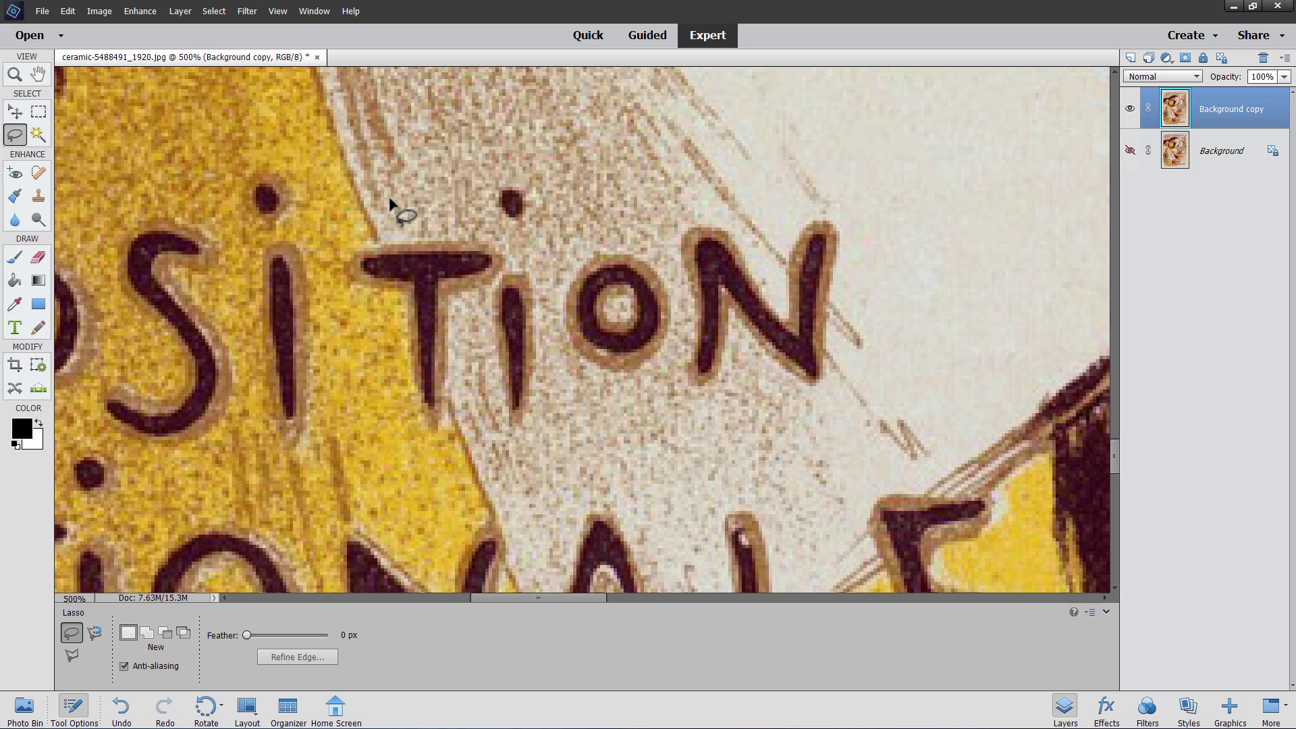
Lasso the T of EXPOSITION, Content-Aware fill it away, then deselect.
mouse_move(389, 201)
left_mouse_down()
mouse_move(345, 249)
mouse_move(356, 296)
mouse_move(377, 301)
mouse_move(405, 361)
mouse_move(426, 445)
mouse_move(448, 436)
mouse_move(471, 301)
mouse_move(515, 245)
mouse_move(414, 223)
mouse_move(367, 233)
left_mouse_up()
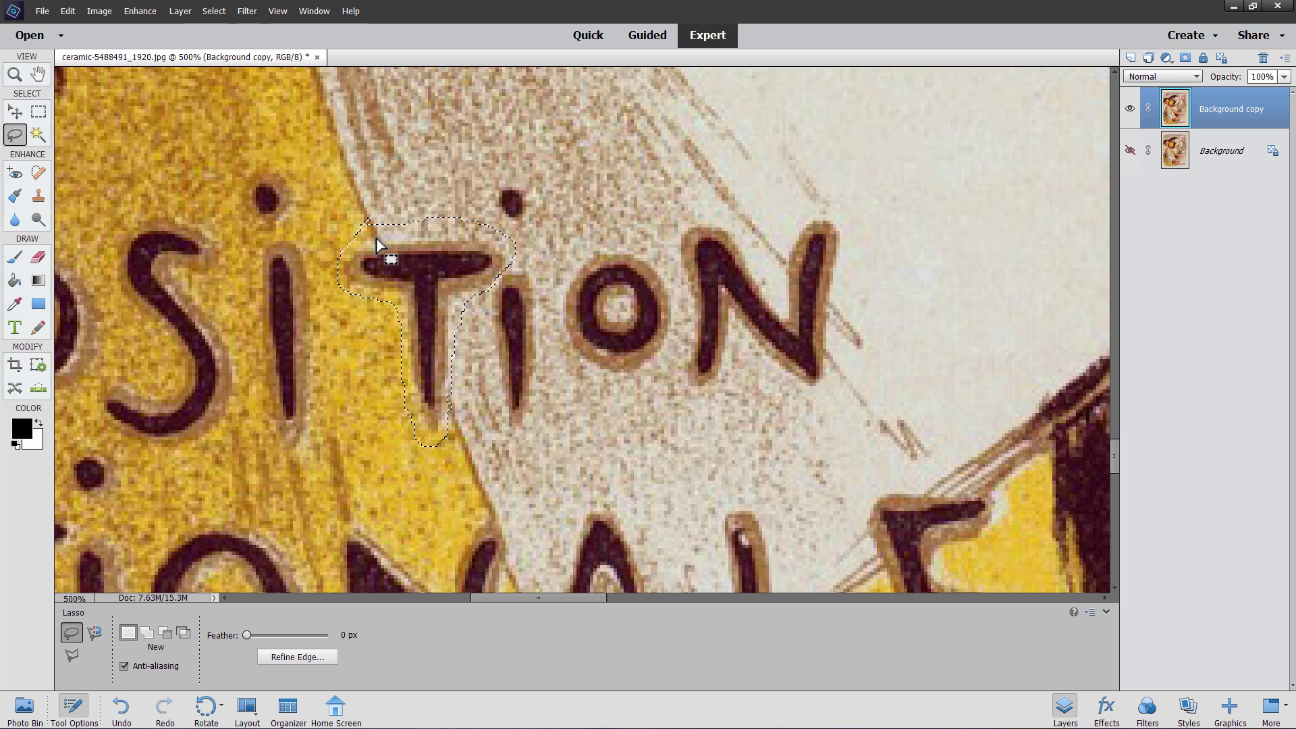
left_click(66, 12)
left_click(95, 154)
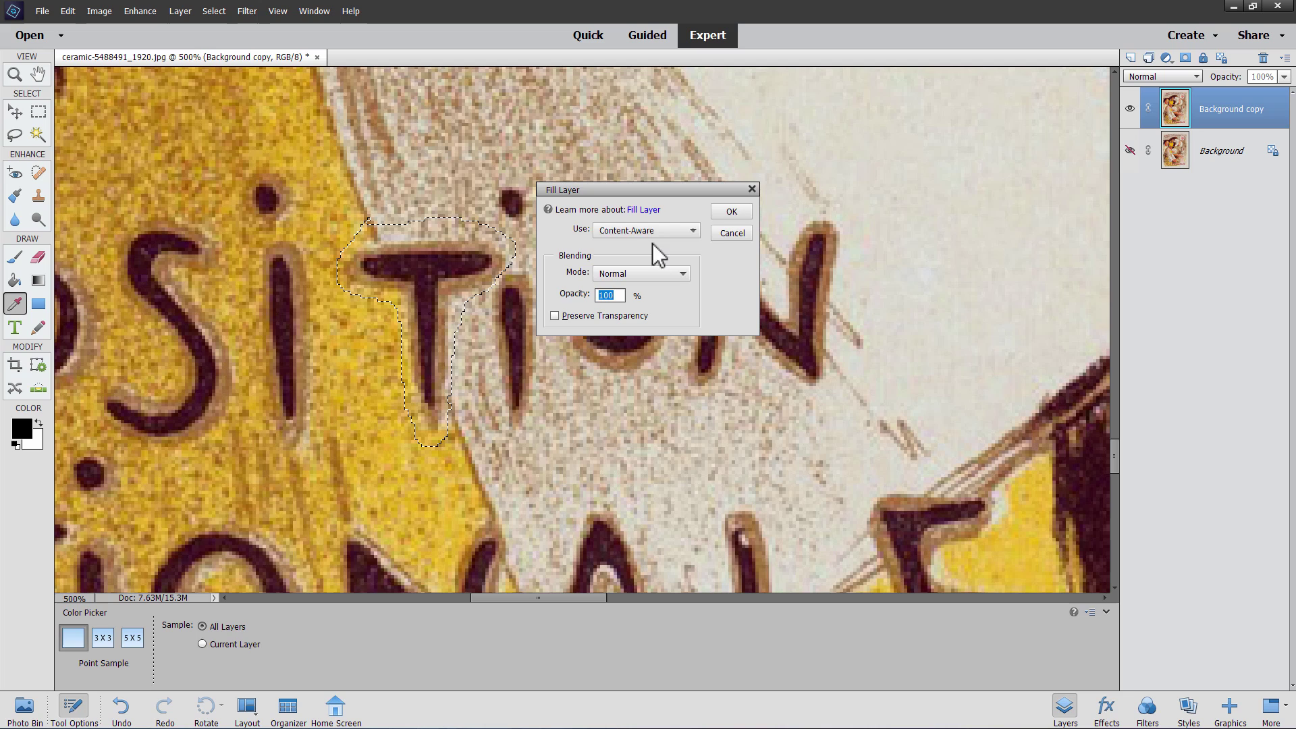
left_click(734, 211)
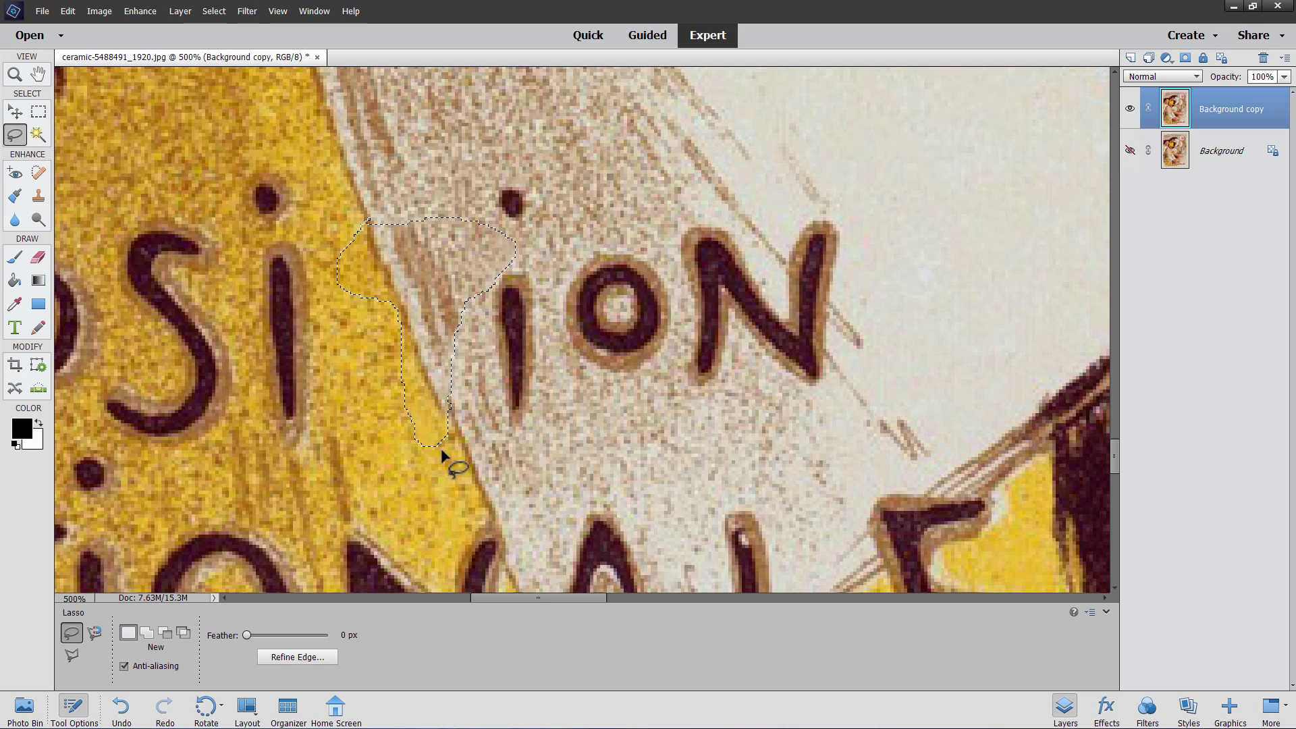
left_click(466, 420)
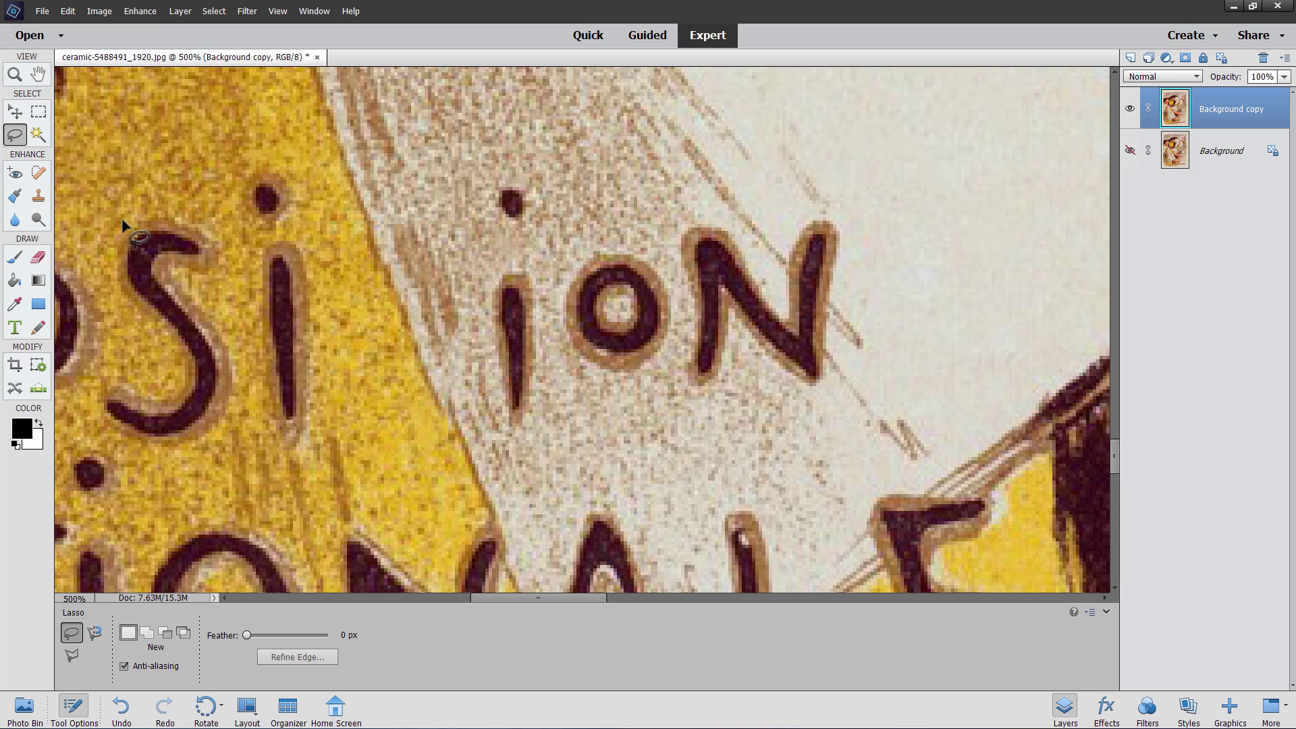
Clone nearby speckled background over the T's leftover marks, then pan to the POSI lettering.
left_click(38, 195)
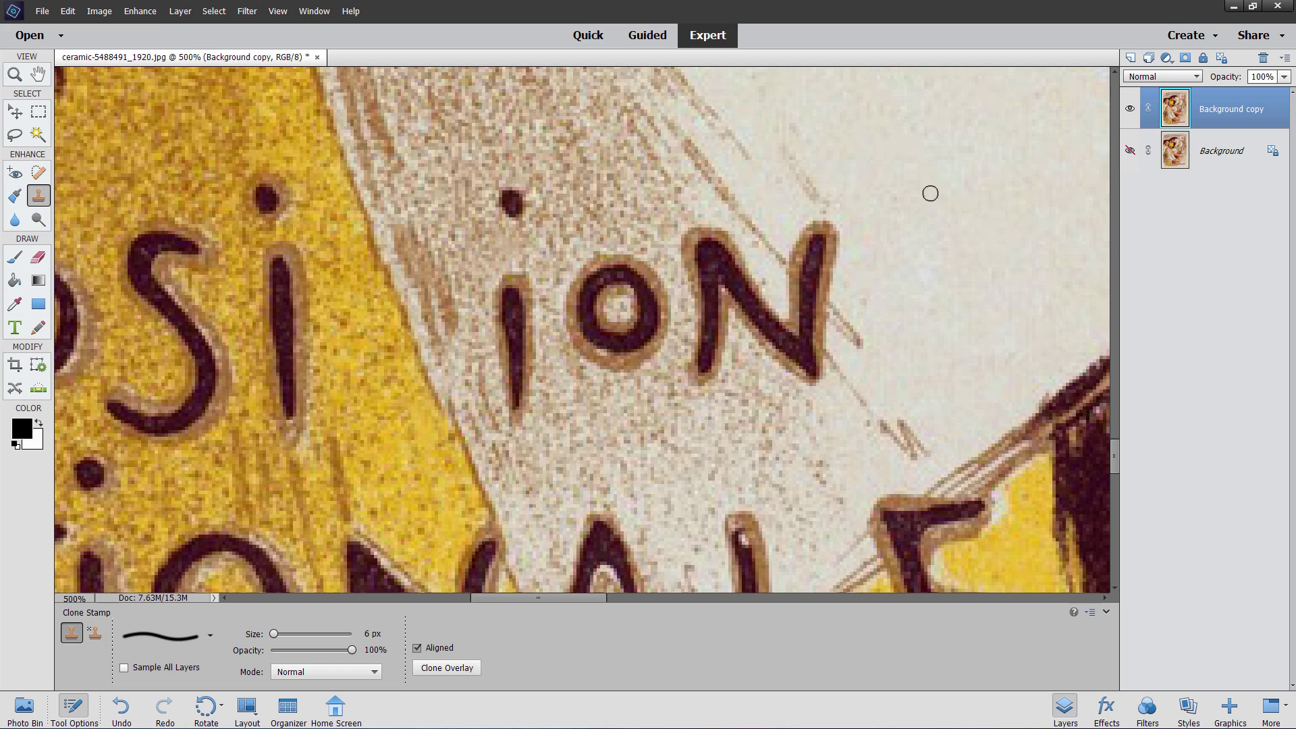
key("alt")
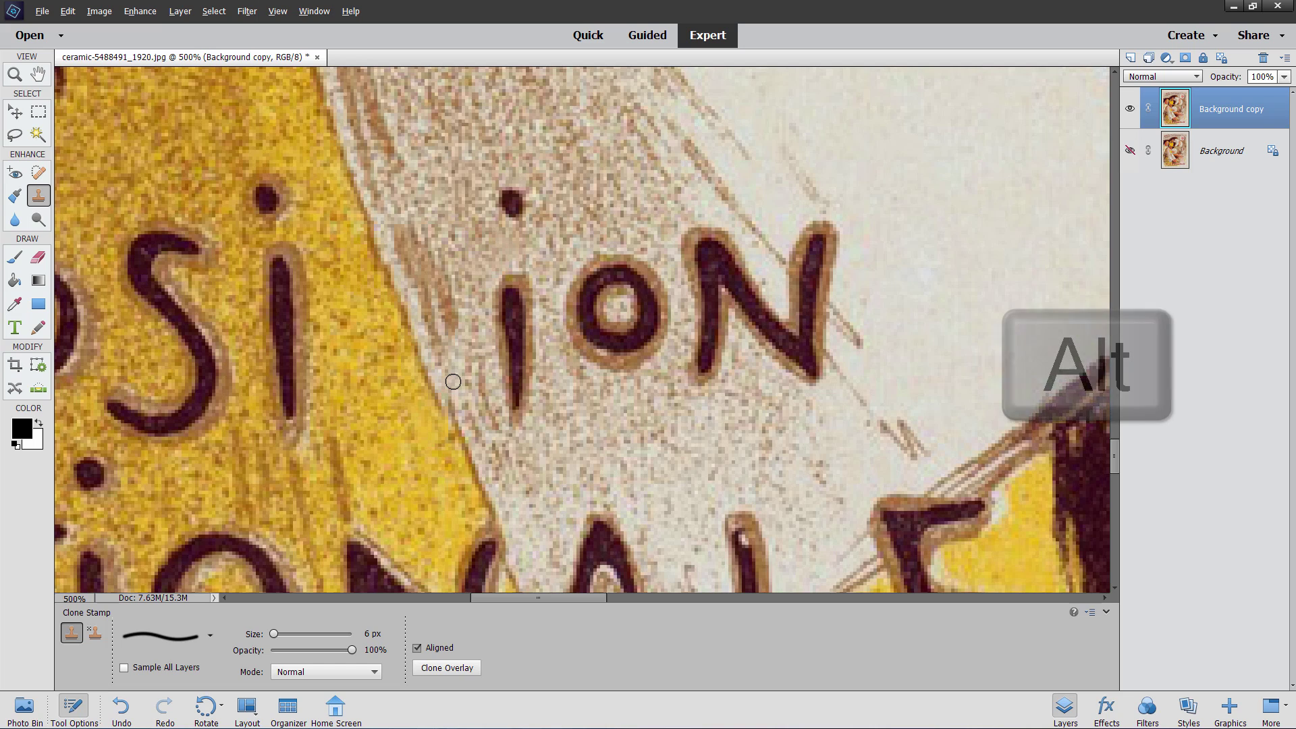
left_click(458, 396, "alt")
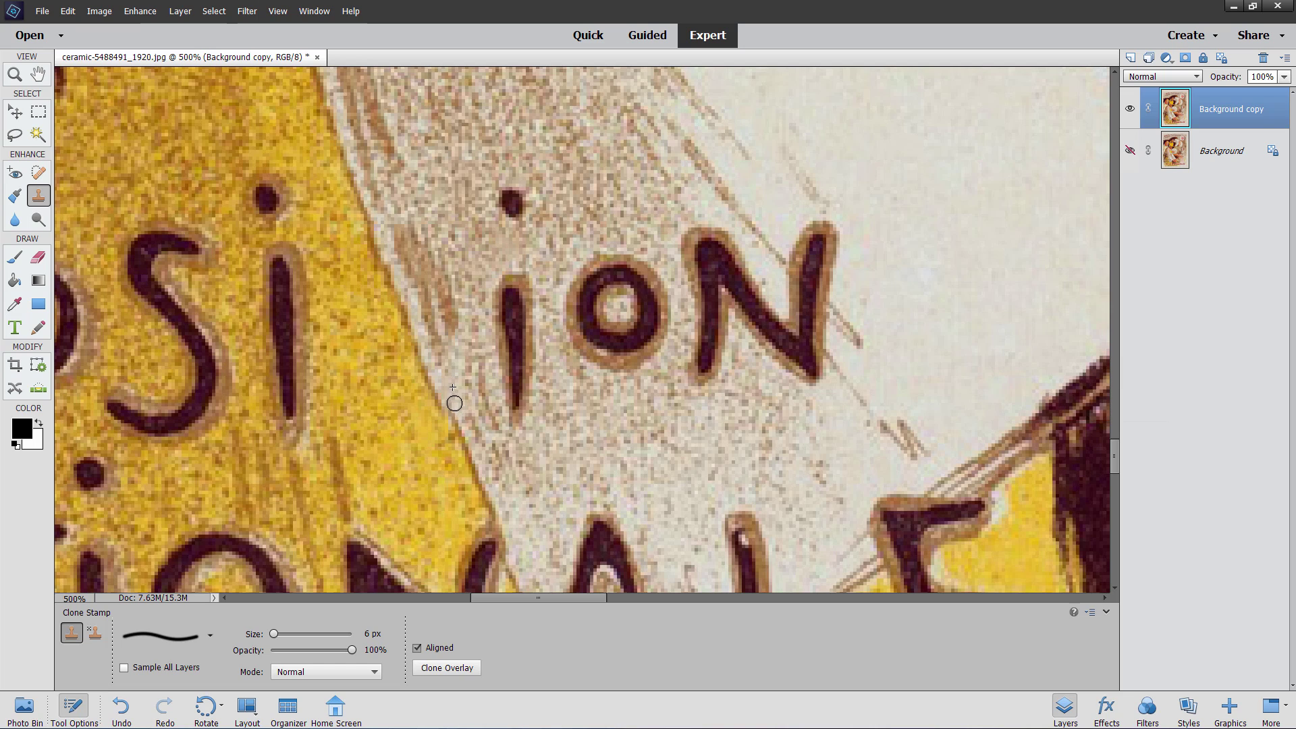
left_click_drag(507, 435, 483, 438)
left_click(15, 111)
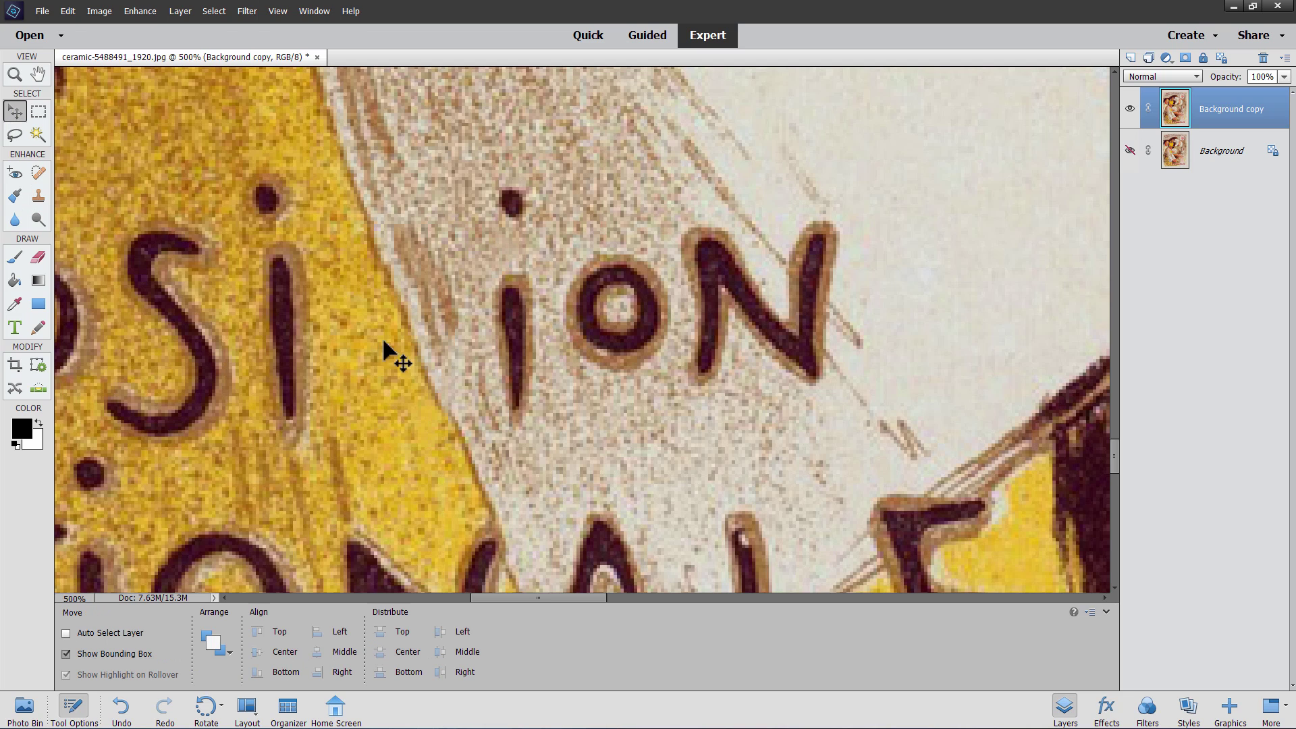
left_click_drag(380, 417, 582, 370)
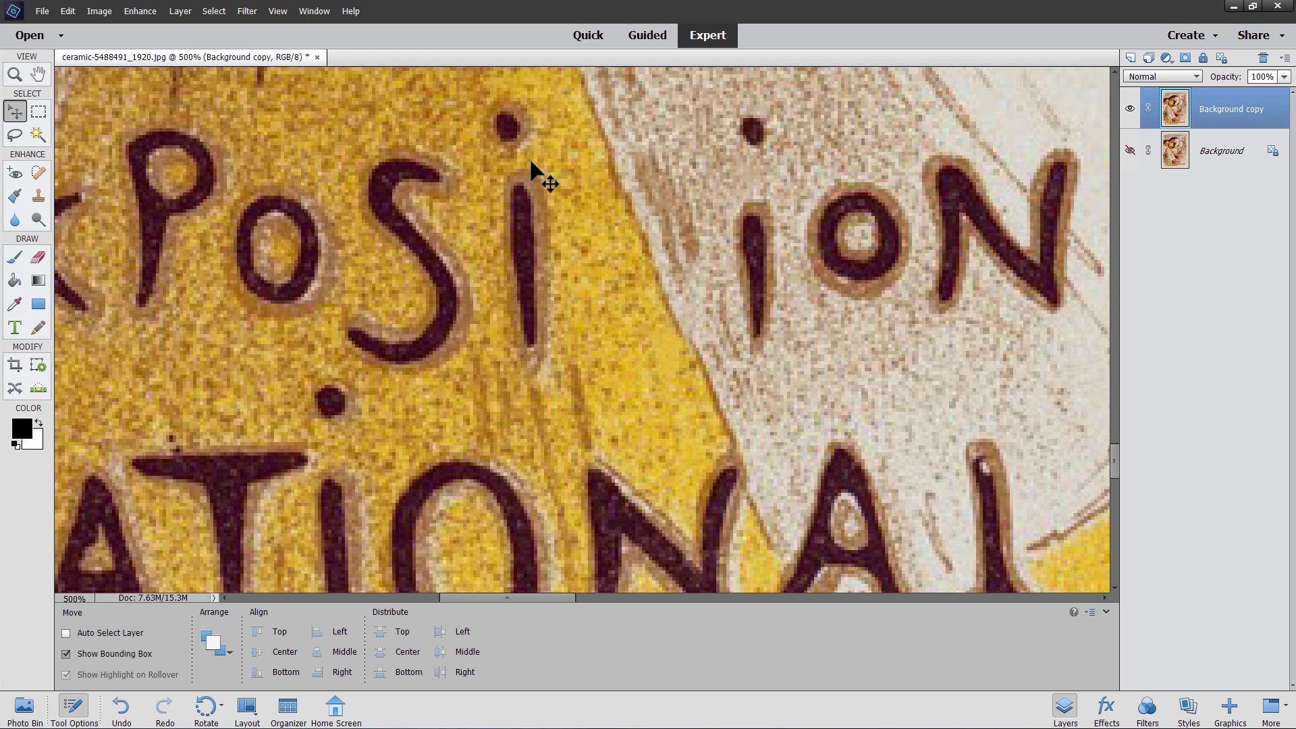
left_click(17, 135)
left_click_drag(492, 188, 501, 279)
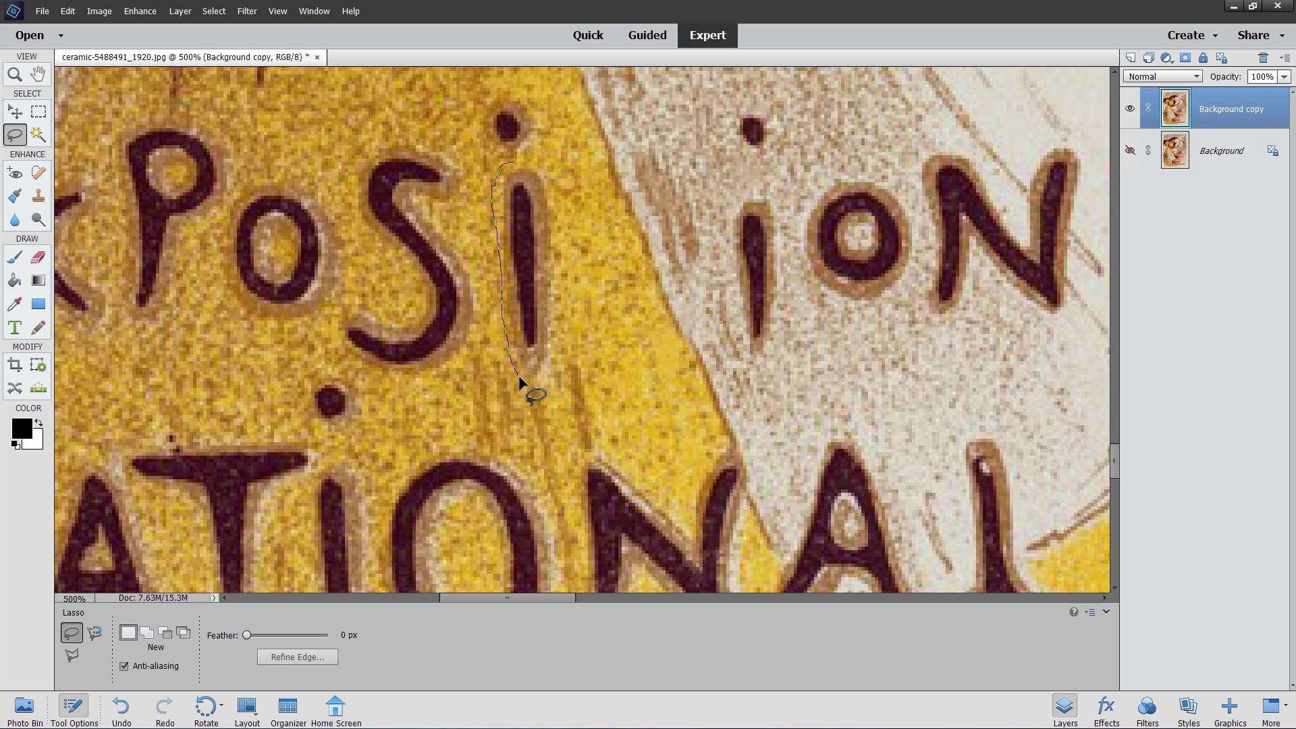
mouse_move(555, 351)
left_mouse_down()
mouse_move(555, 200)
mouse_move(547, 173)
mouse_move(505, 170)
left_mouse_up()
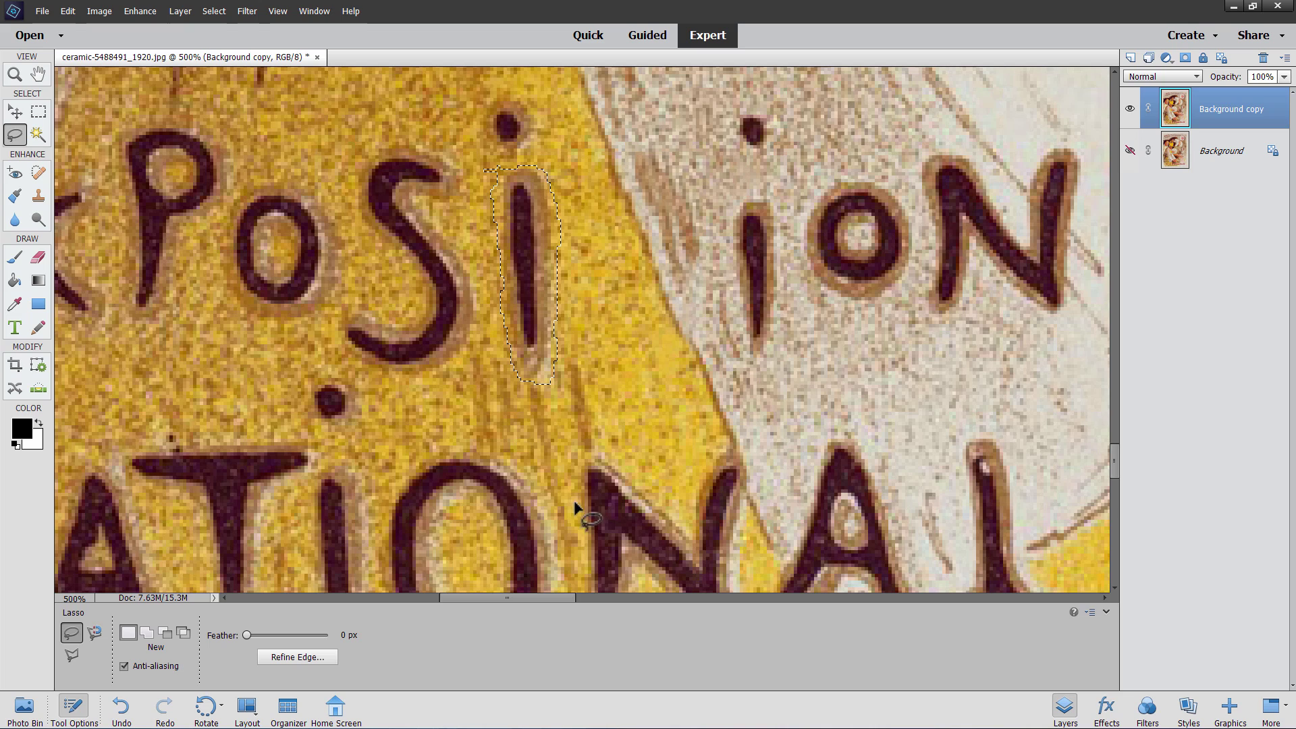
scroll(564, 498, "down", 5)
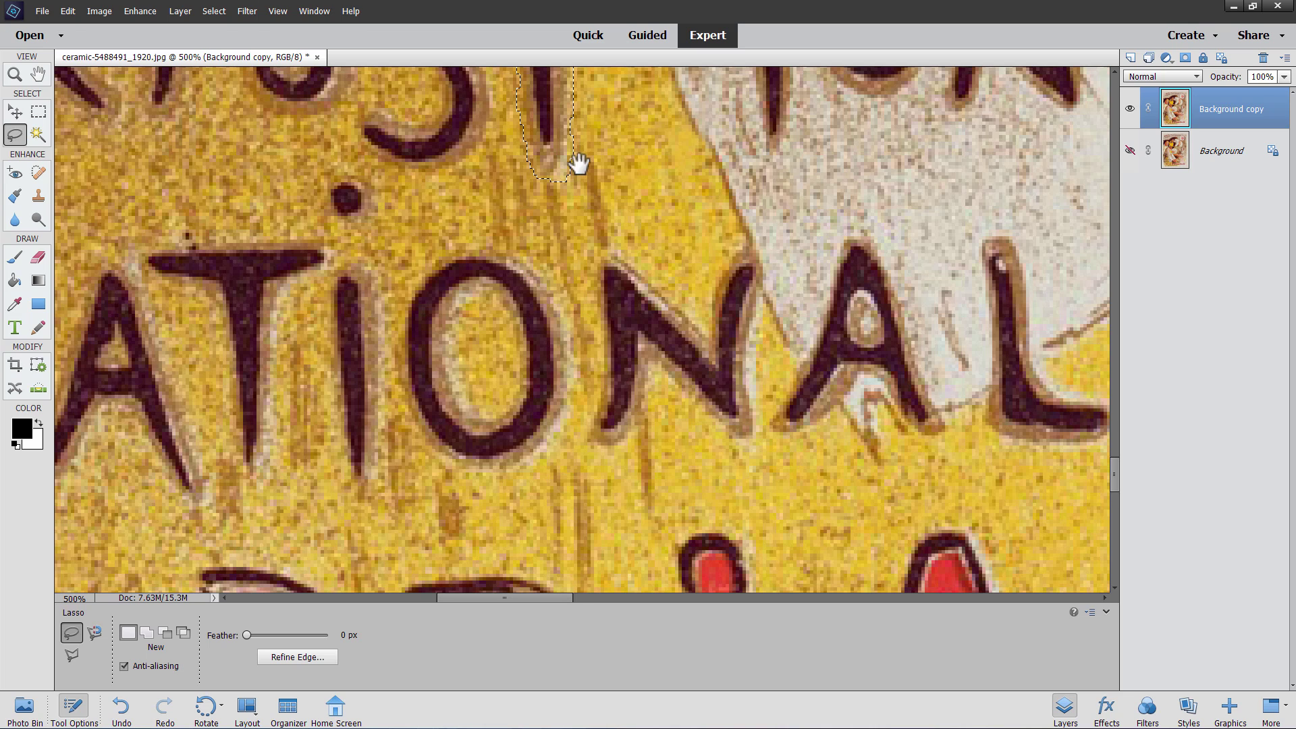
scroll(587, 196, "up", 5)
key("ctrl+d")
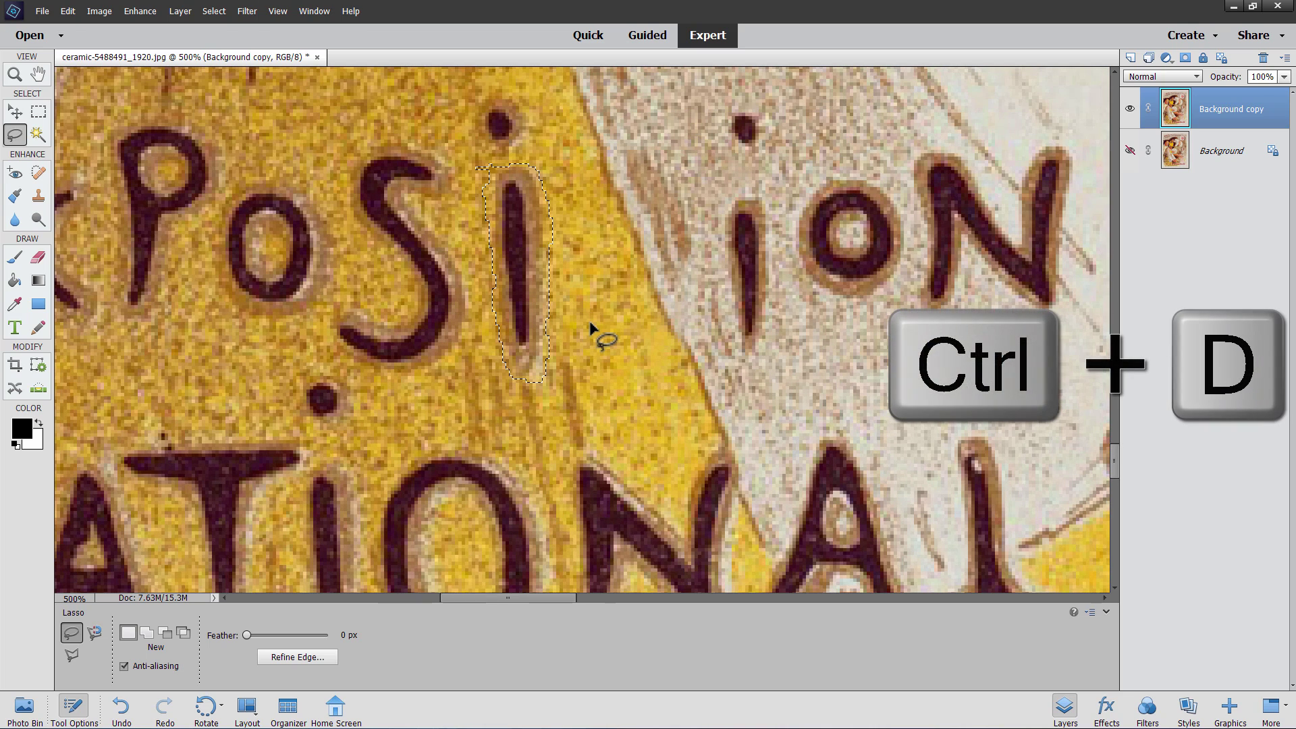
key("ctrl+d")
key("ctrl+0")
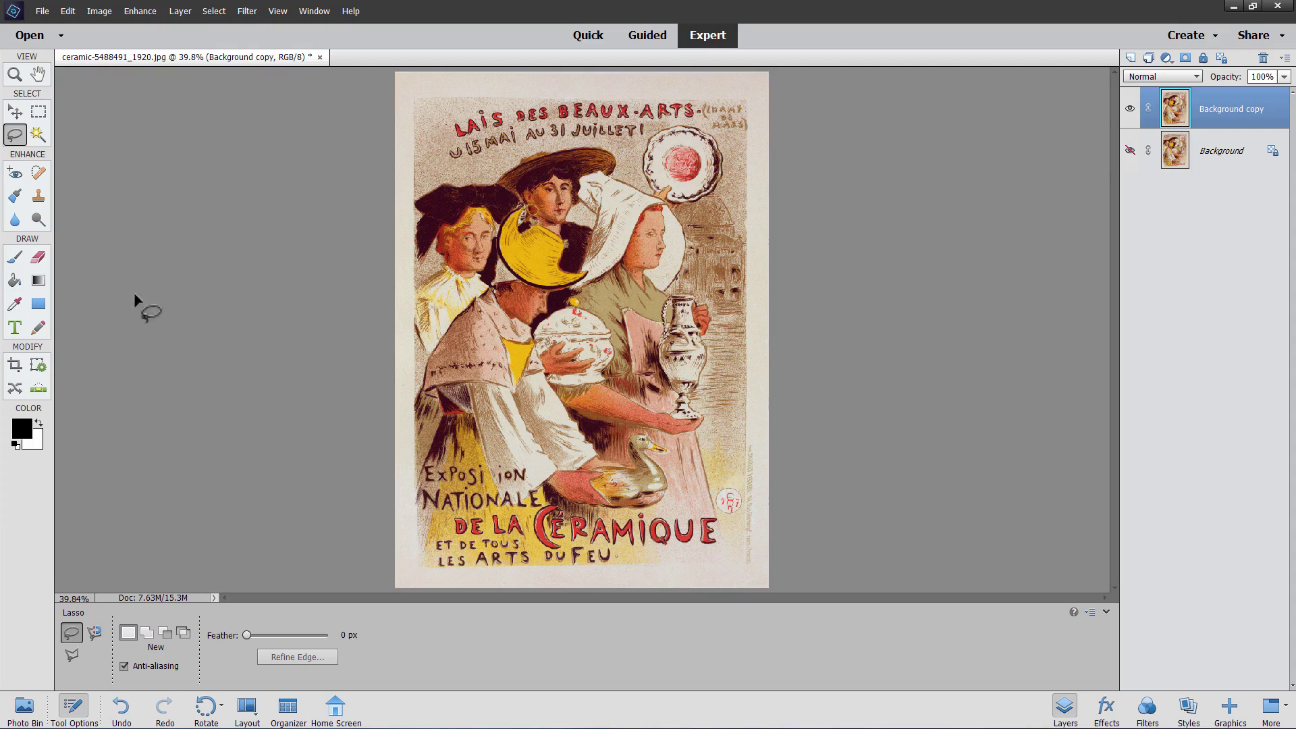
Zoom in to about 302% on the É of CÉRAMIQUE and pick the Lasso tool.
left_click(19, 76)
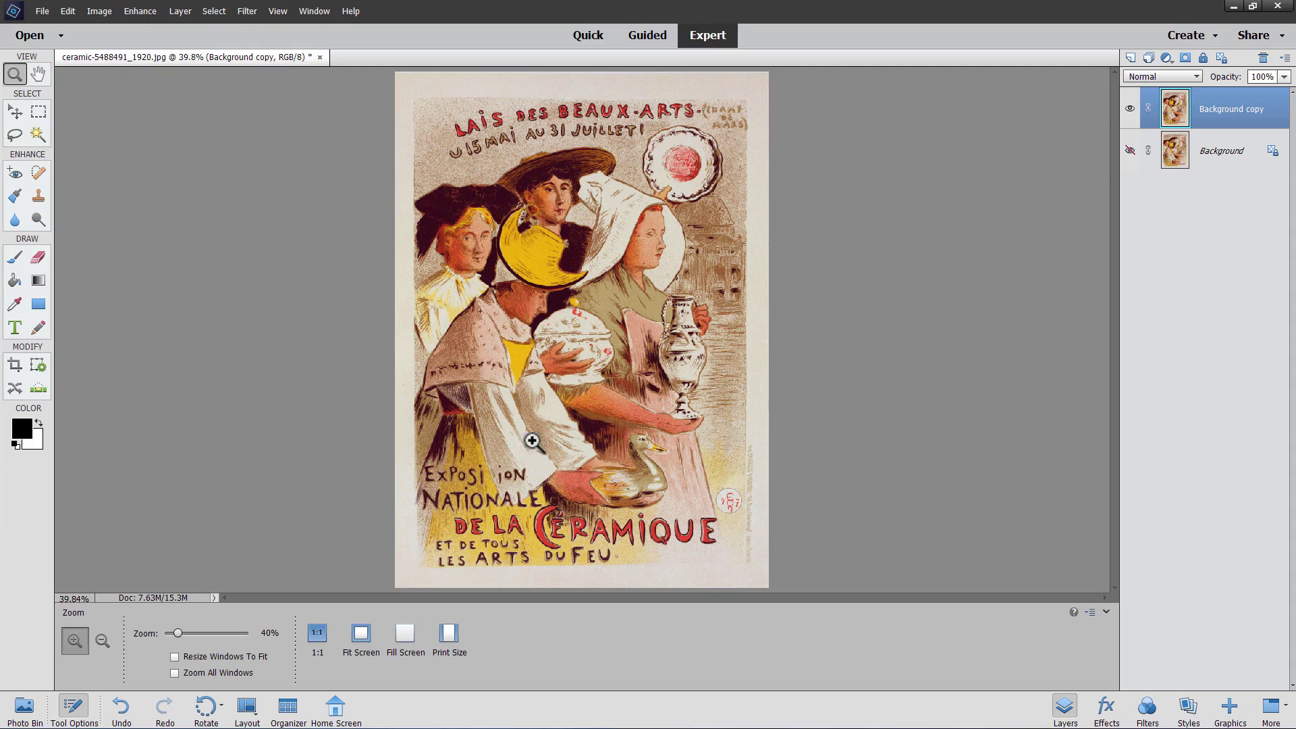
left_click(555, 538)
left_click(550, 533)
left_click(544, 523)
left_click(537, 481)
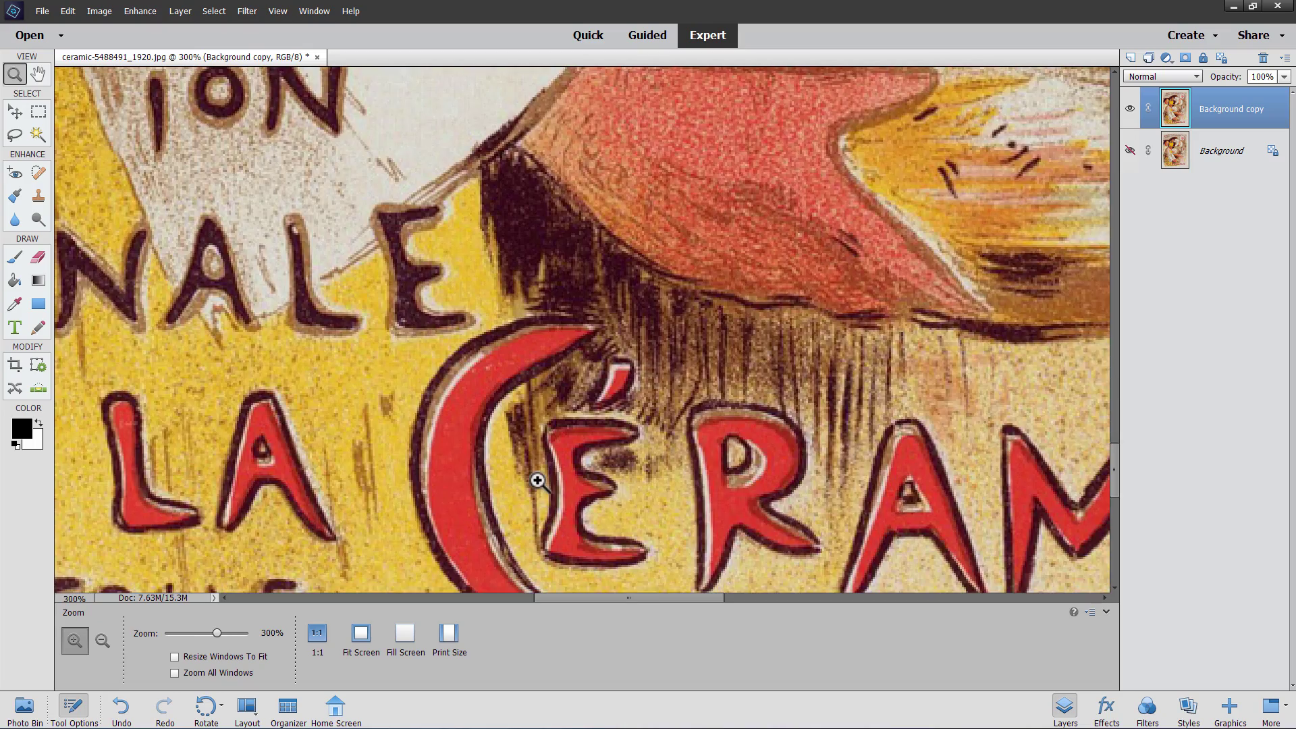
left_click(538, 480)
left_click(539, 481)
left_click_drag(544, 428, 536, 337)
left_click_drag(223, 633, 216, 630)
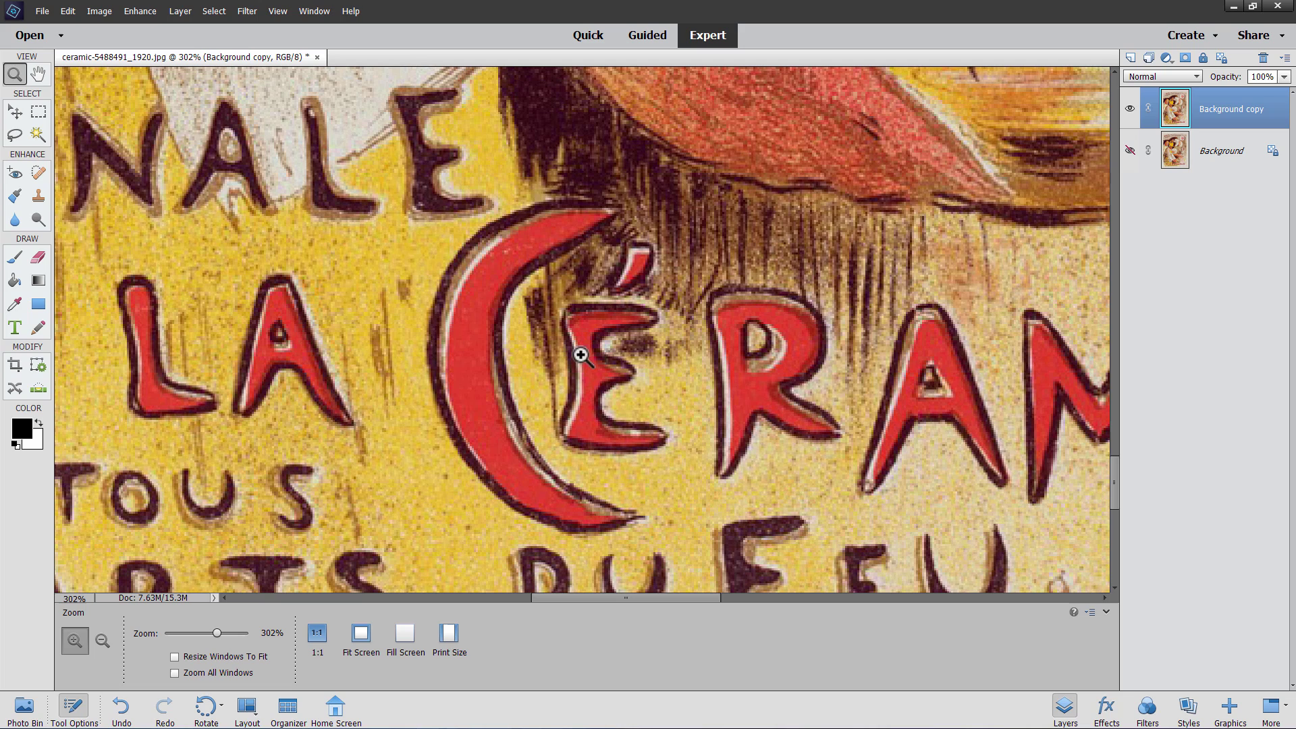
left_click(16, 135)
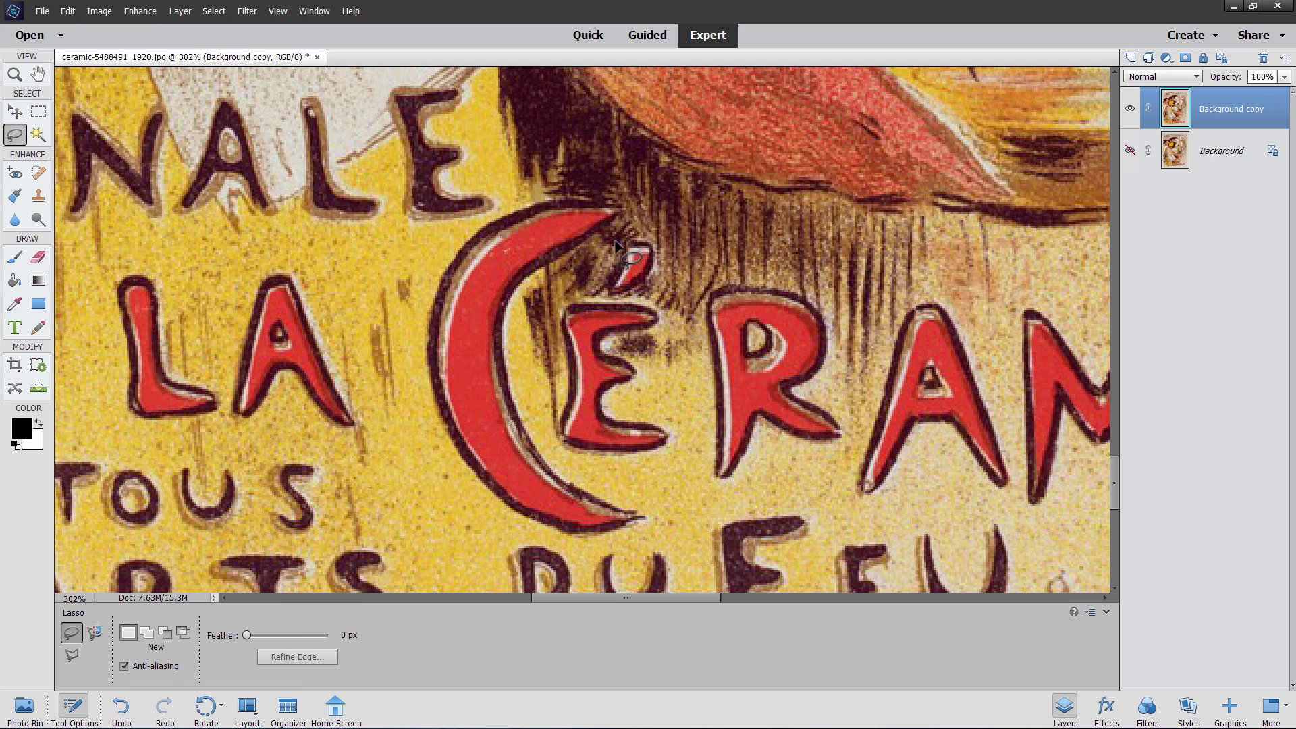
Lasso the accent above the É, Content-Aware fill it away, and deselect.
left_click_drag(621, 241, 603, 295)
left_click_drag(624, 248, 622, 243)
left_click(68, 11)
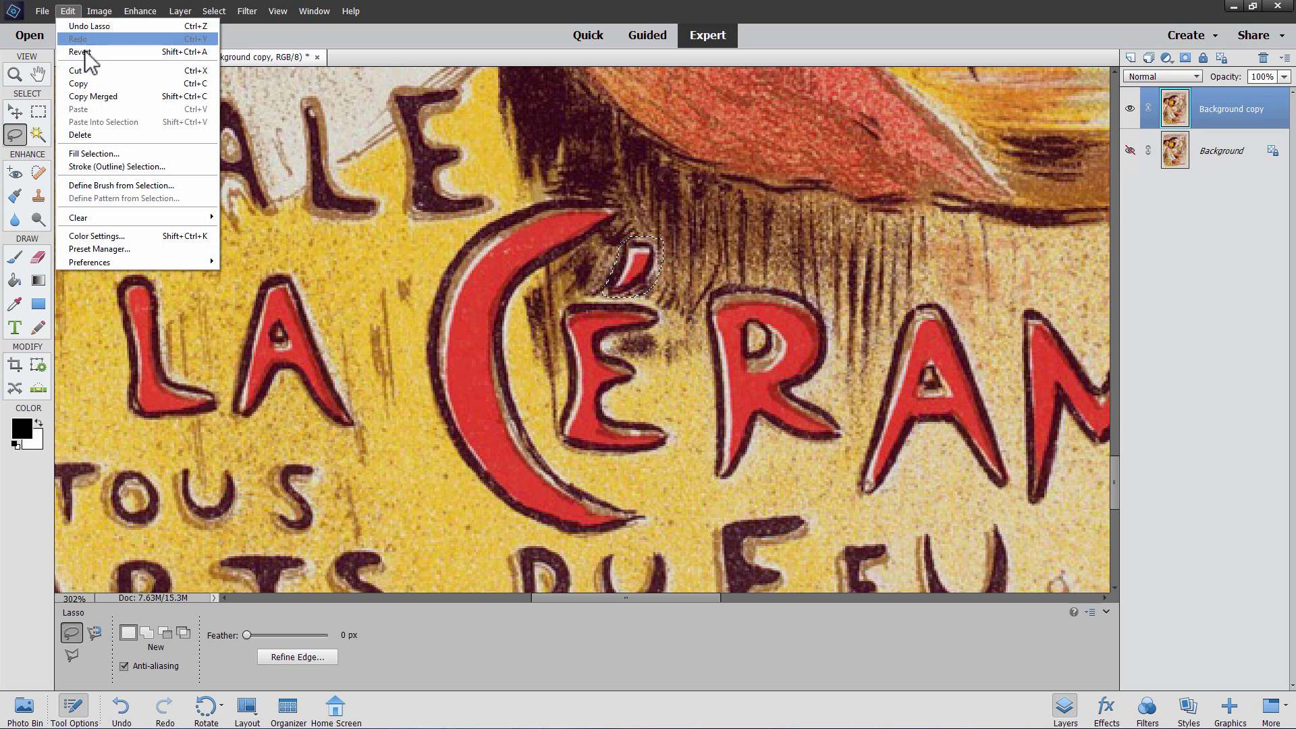
left_click(107, 153)
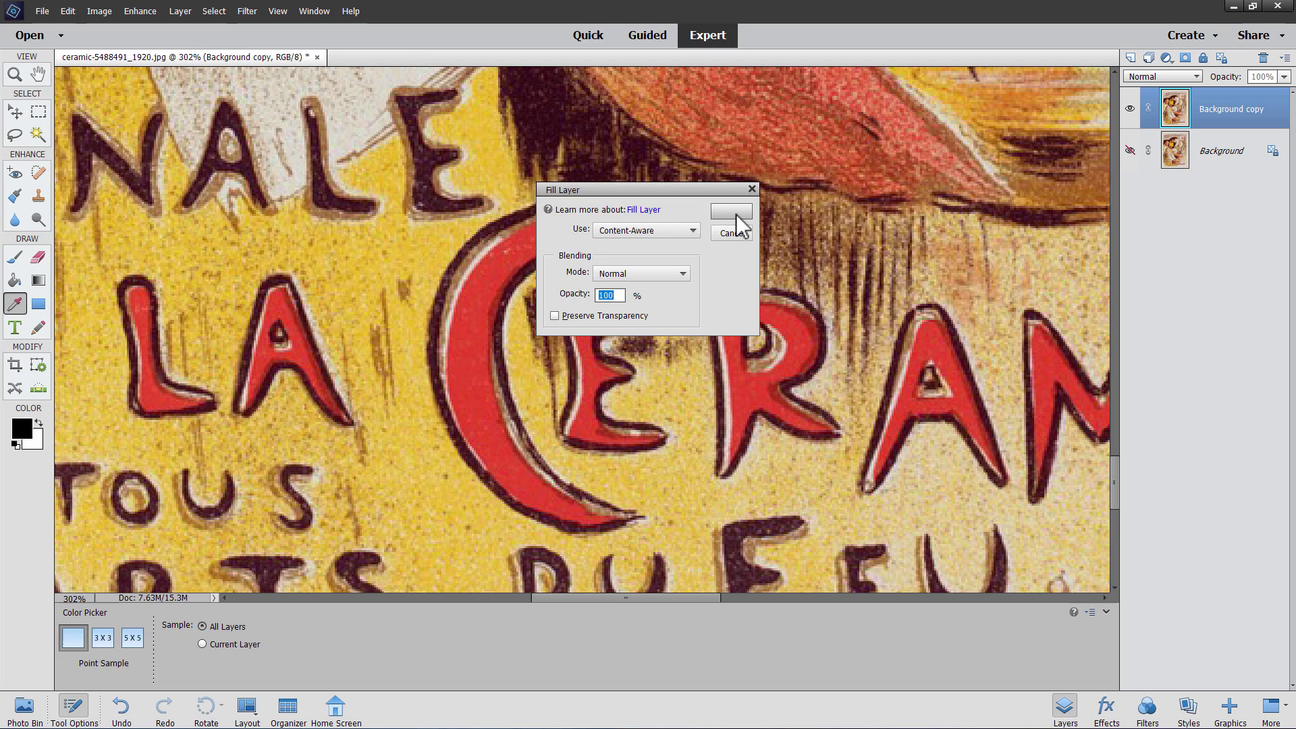
left_click(737, 214)
key("ctrl+d")
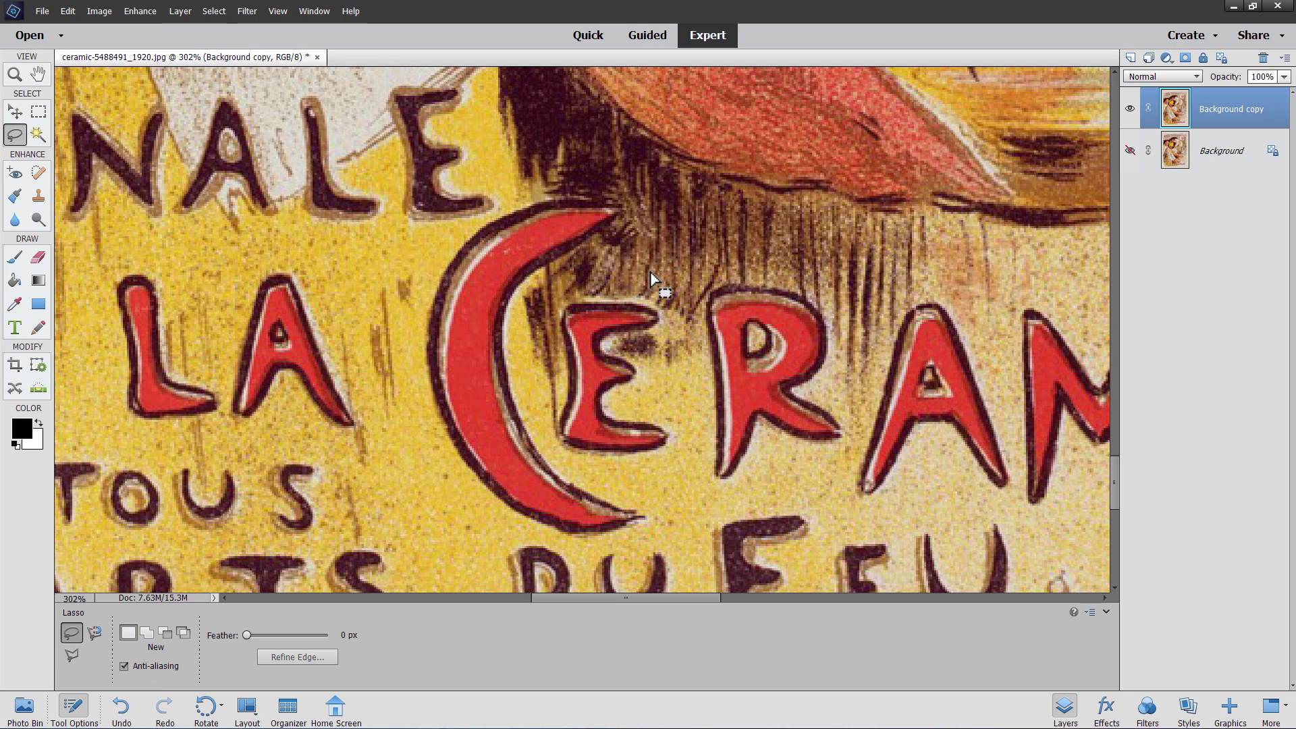
Lasso the red E of CÉRAMIQUE and remove it with a Content-Aware fill.
left_click_drag(652, 297, 575, 295)
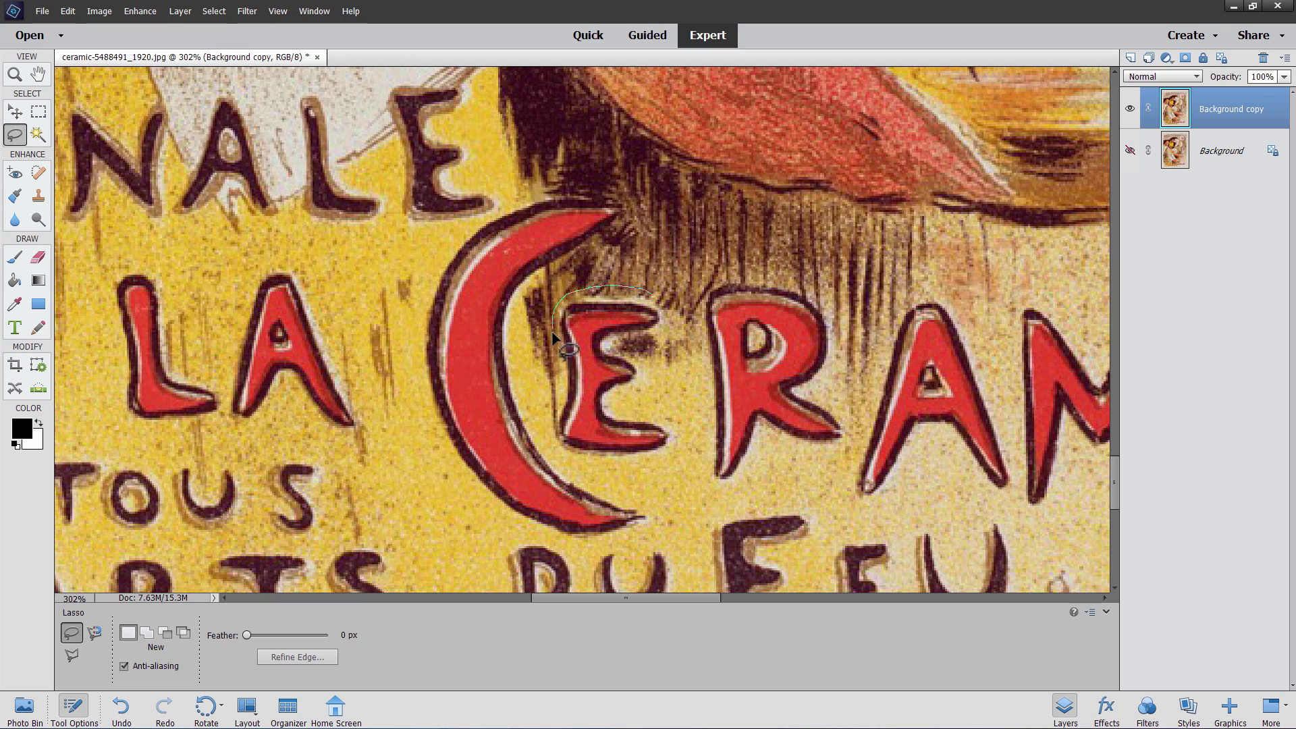
left_click_drag(552, 332, 558, 365)
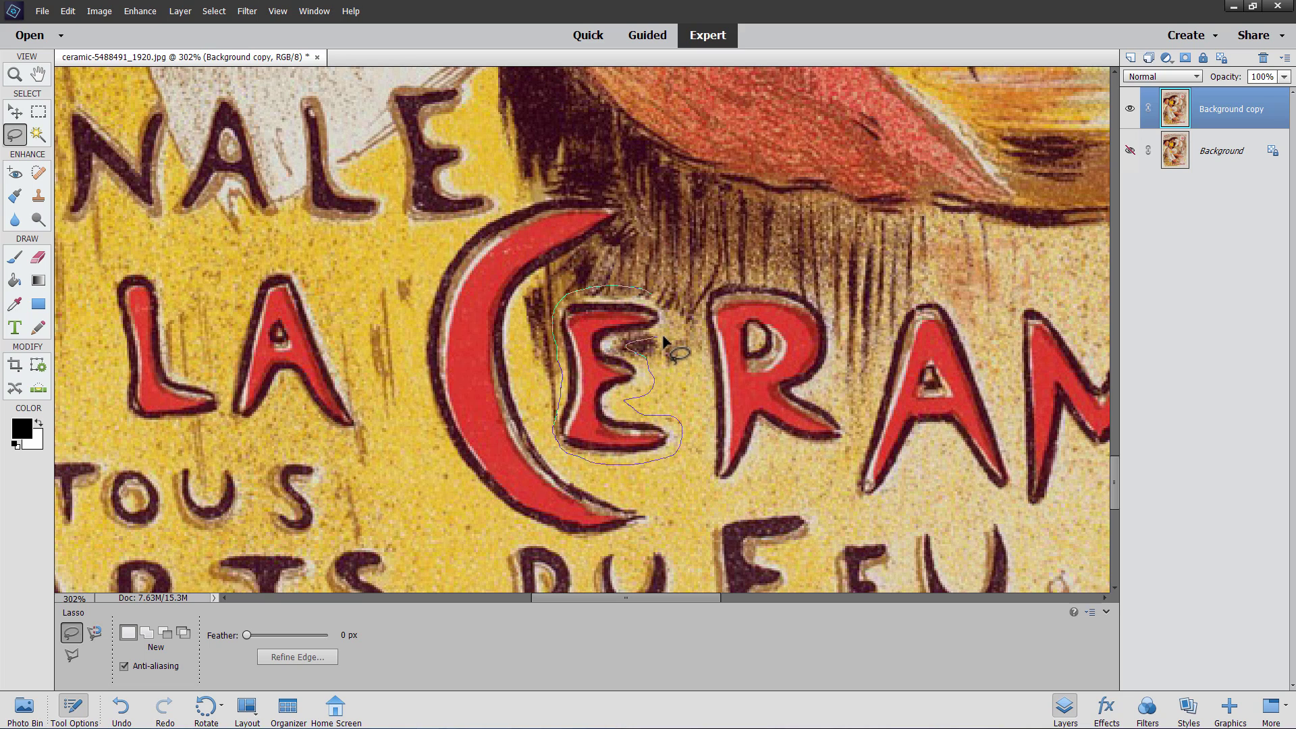
left_click_drag(663, 305, 661, 317)
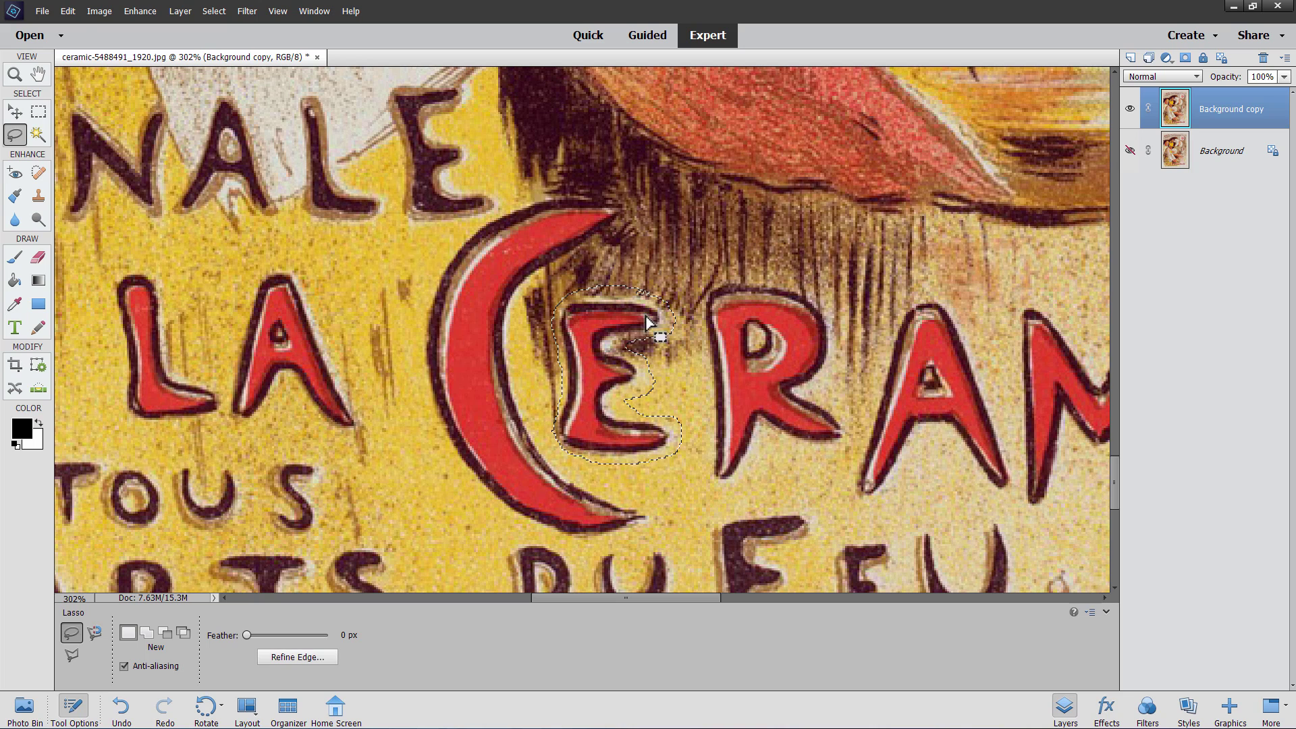
left_click(68, 11)
left_click(94, 153)
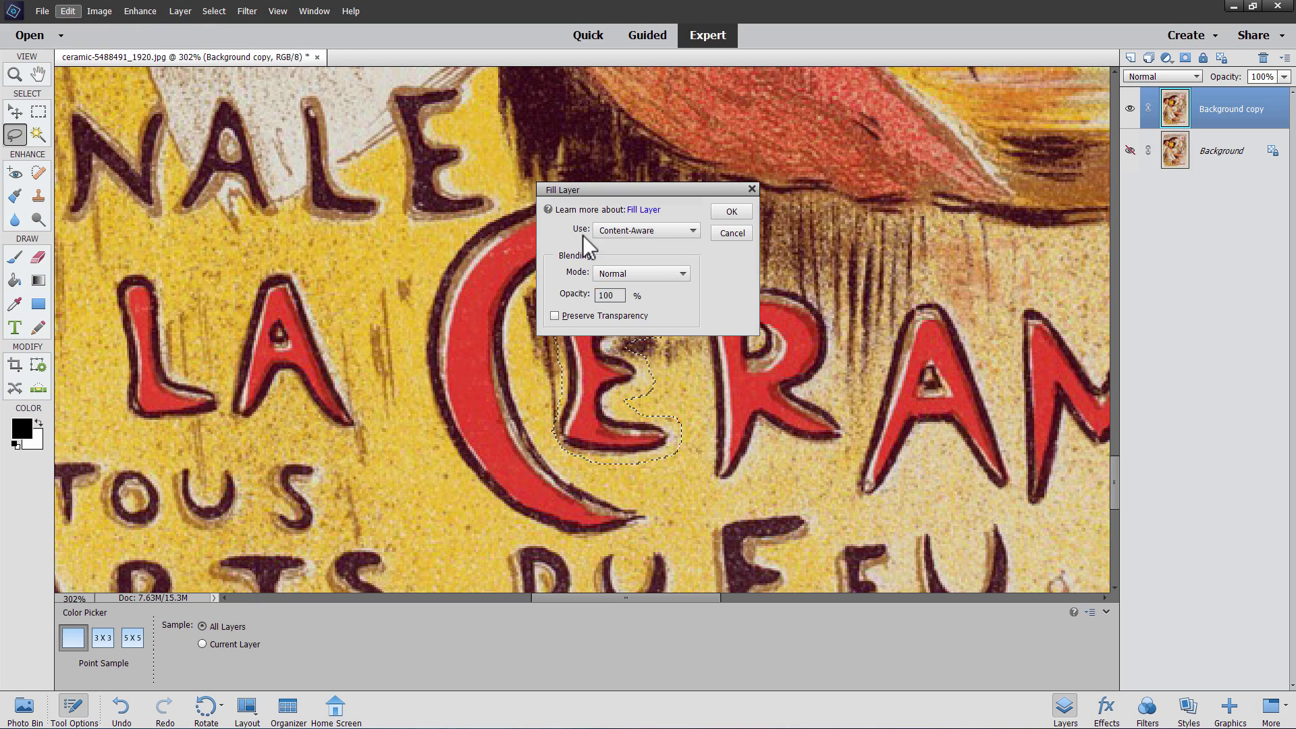
left_click(743, 231)
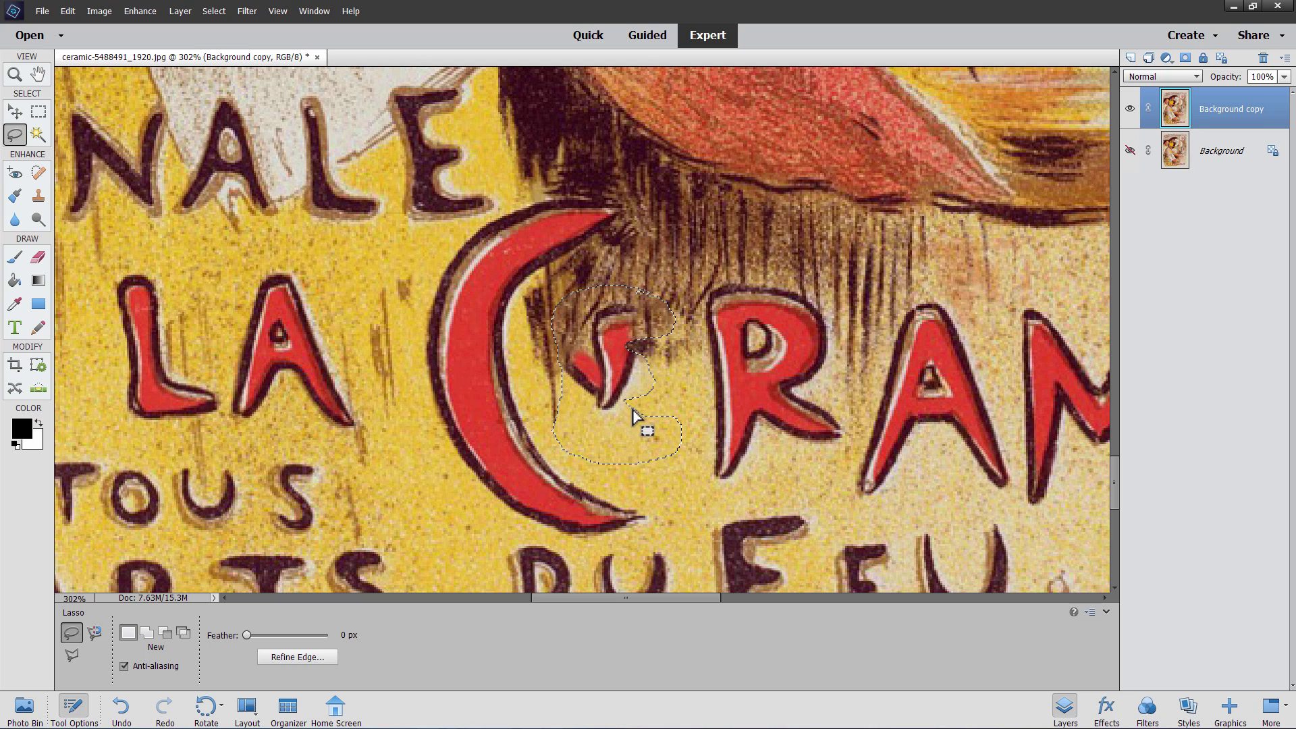
Lasso the leftover red fragment of the E, Content-Aware fill it, and deselect.
key("ctrl+d")
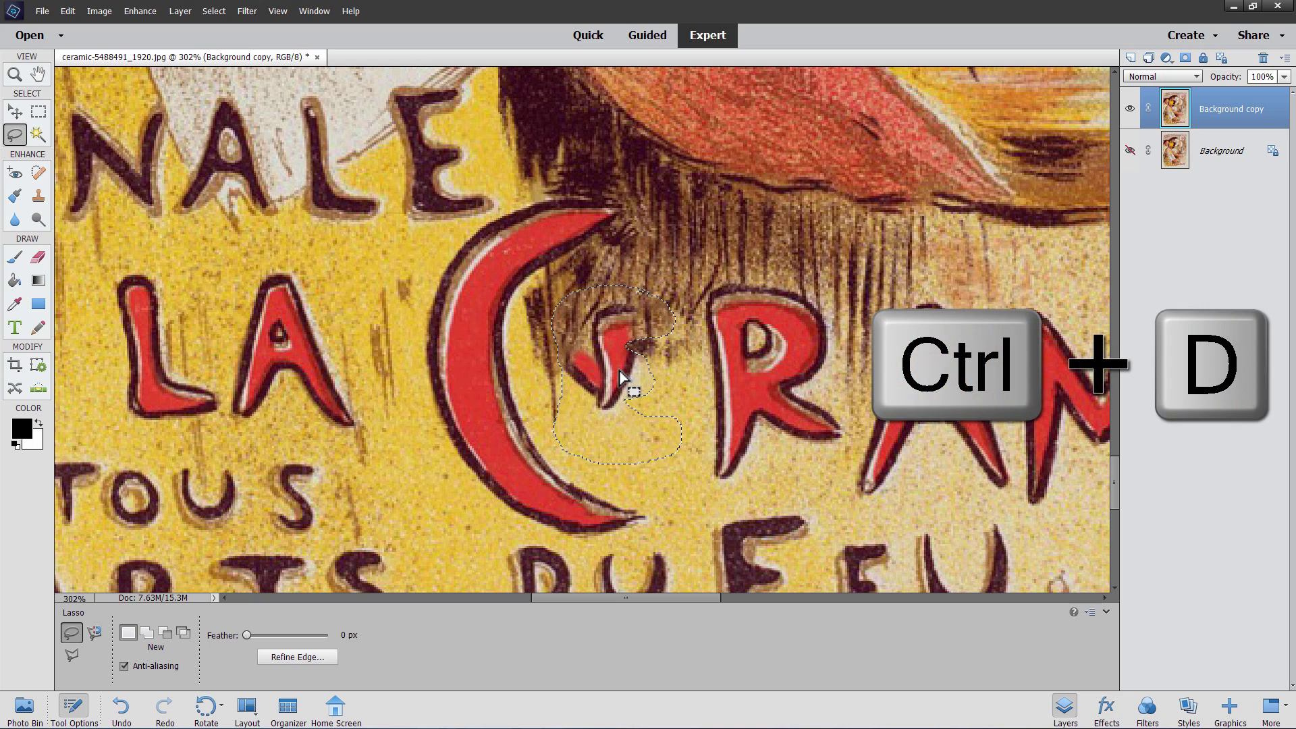
key("ctrl+d")
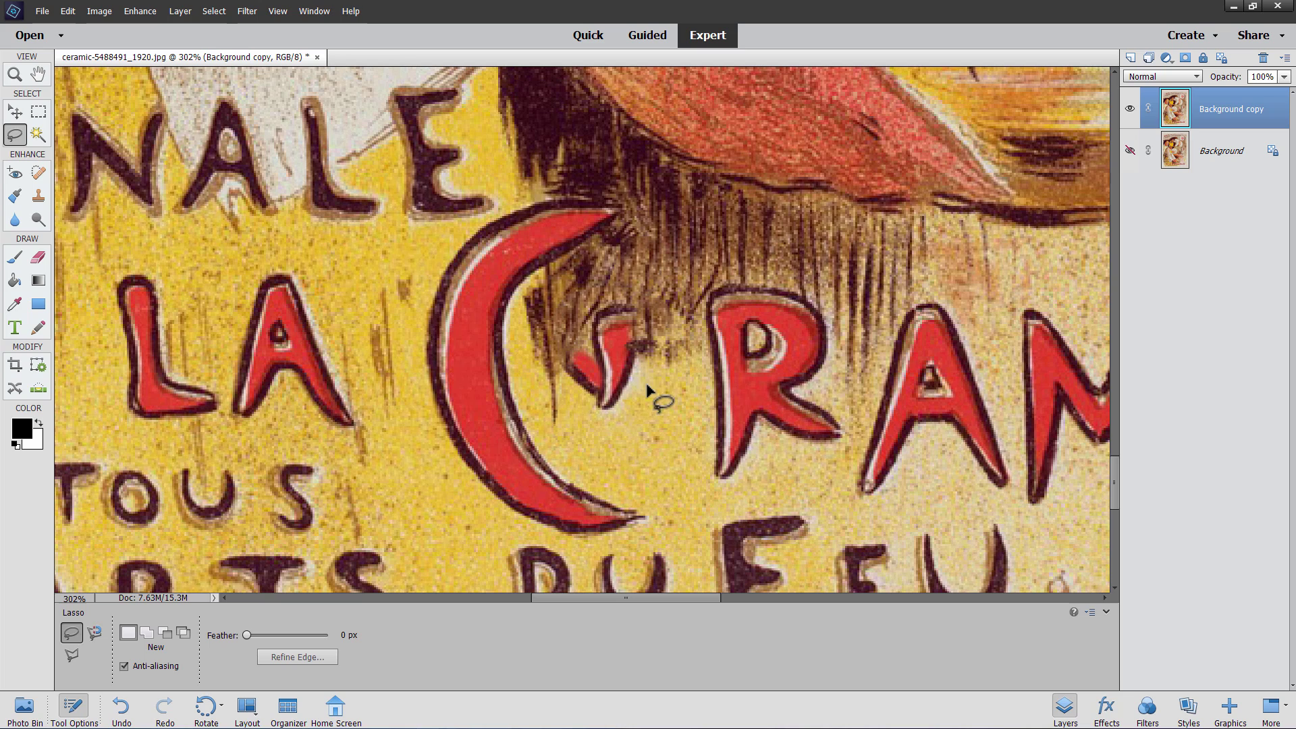
left_click_drag(605, 427, 588, 406)
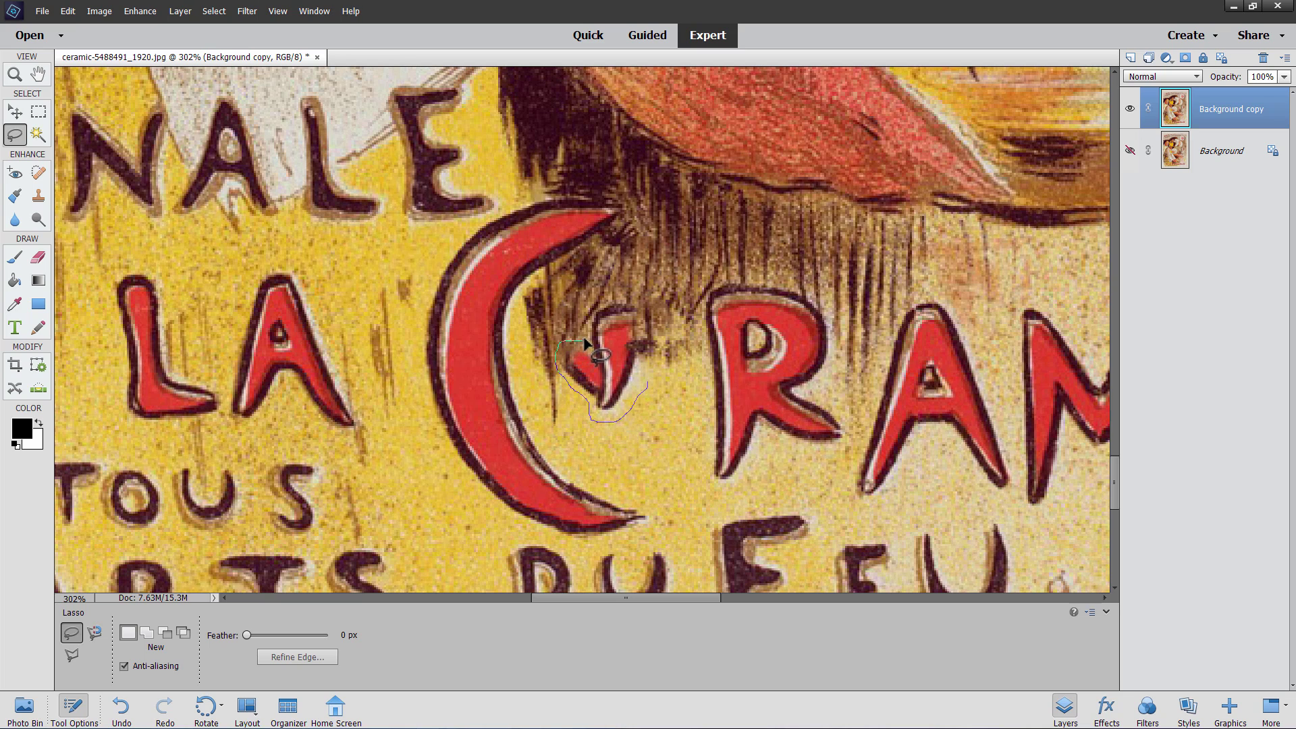
mouse_move(585, 313)
left_mouse_down()
mouse_move(638, 292)
mouse_move(633, 326)
mouse_move(655, 346)
mouse_move(648, 395)
left_mouse_up()
left_click(68, 11)
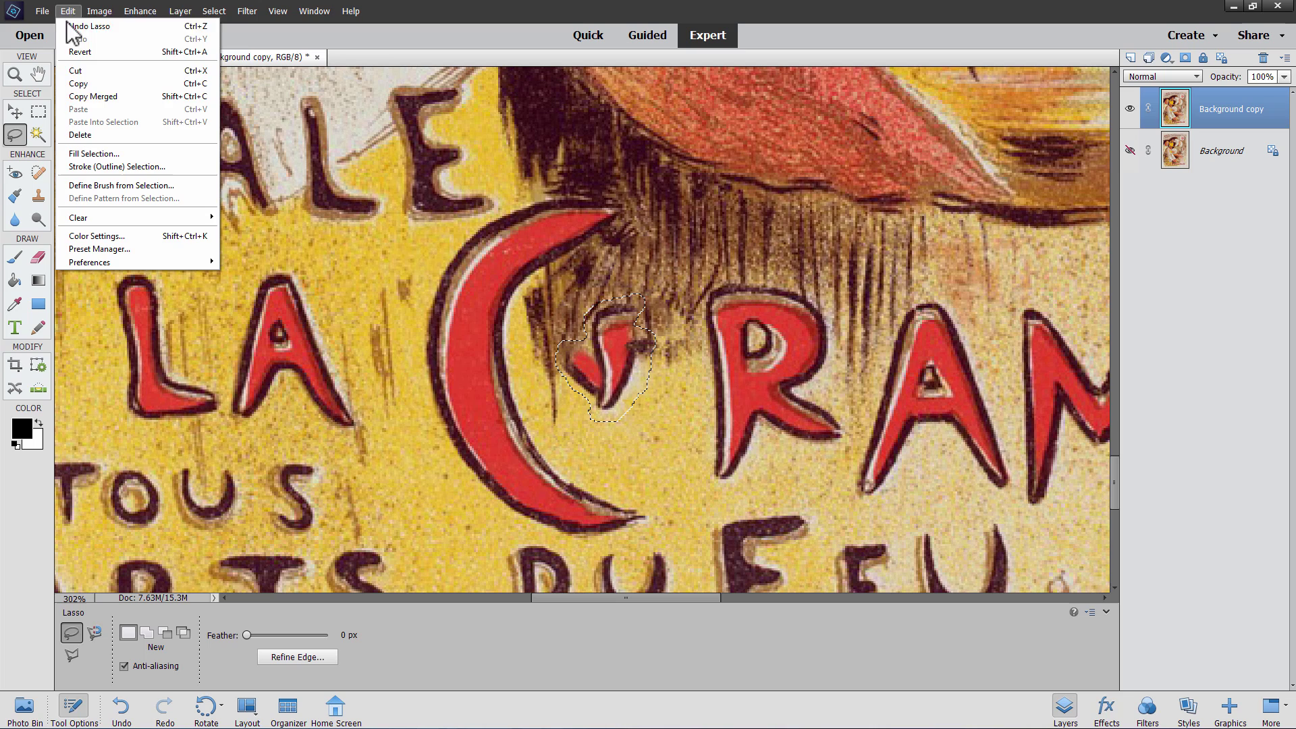
left_click(104, 166)
left_click(723, 212)
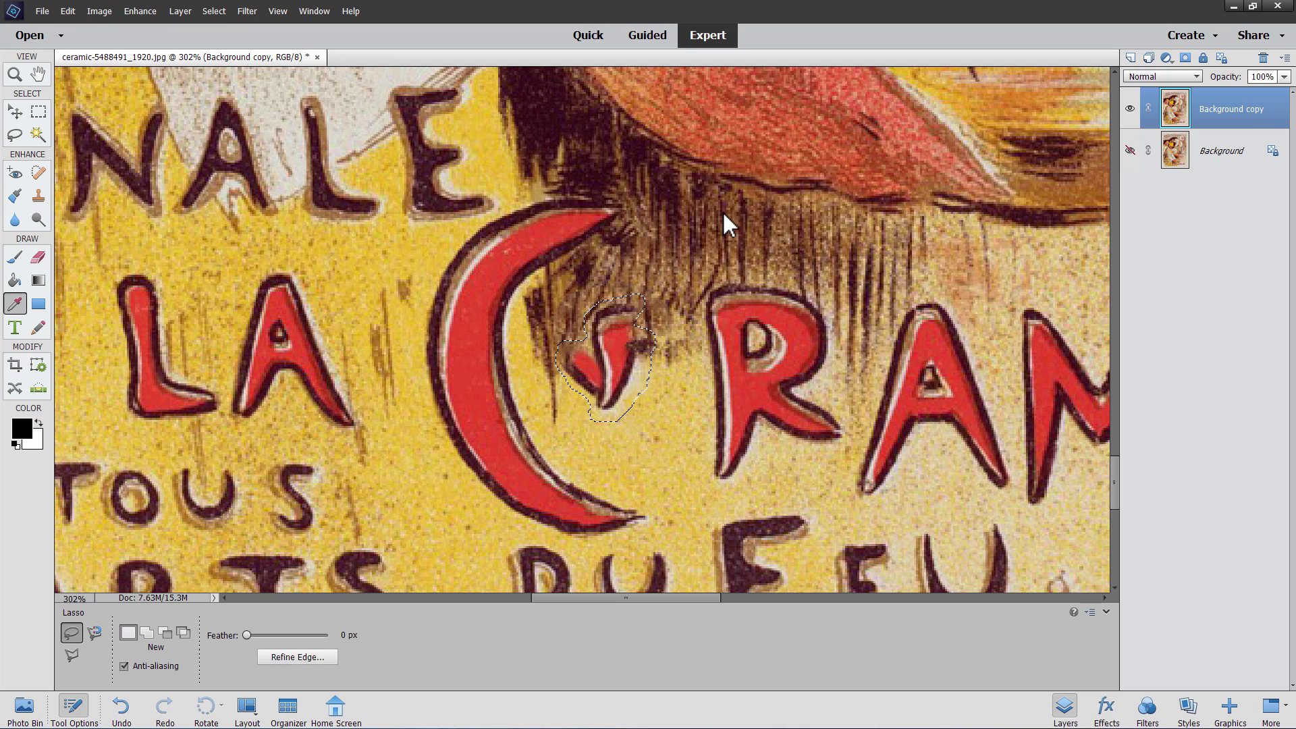
left_click(613, 375)
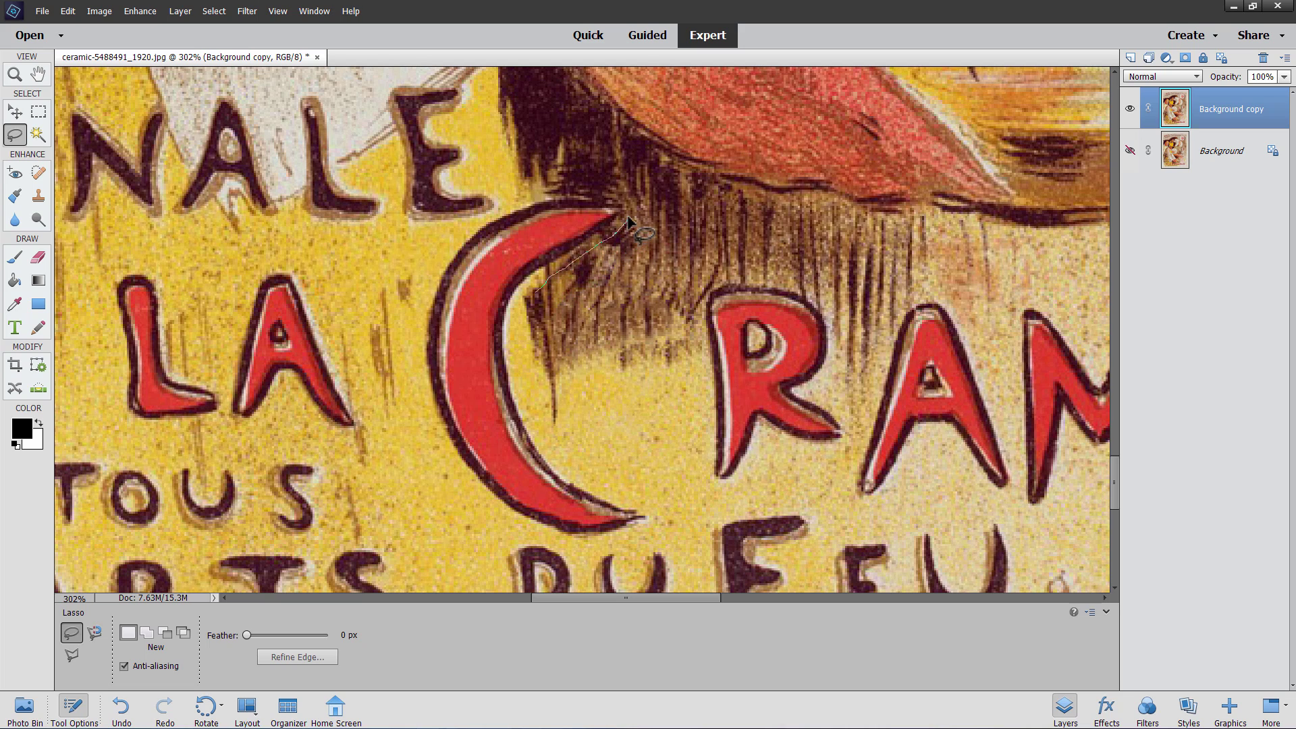
Lasso the large red C and remove it with a Content-Aware fill.
mouse_move(622, 200)
left_mouse_down()
mouse_move(577, 192)
mouse_move(498, 208)
mouse_move(462, 234)
mouse_move(424, 309)
mouse_move(420, 351)
mouse_move(432, 415)
mouse_move(507, 521)
mouse_move(601, 544)
mouse_move(639, 532)
mouse_move(662, 521)
mouse_move(592, 482)
mouse_move(534, 410)
mouse_move(517, 365)
mouse_move(541, 289)
left_mouse_up()
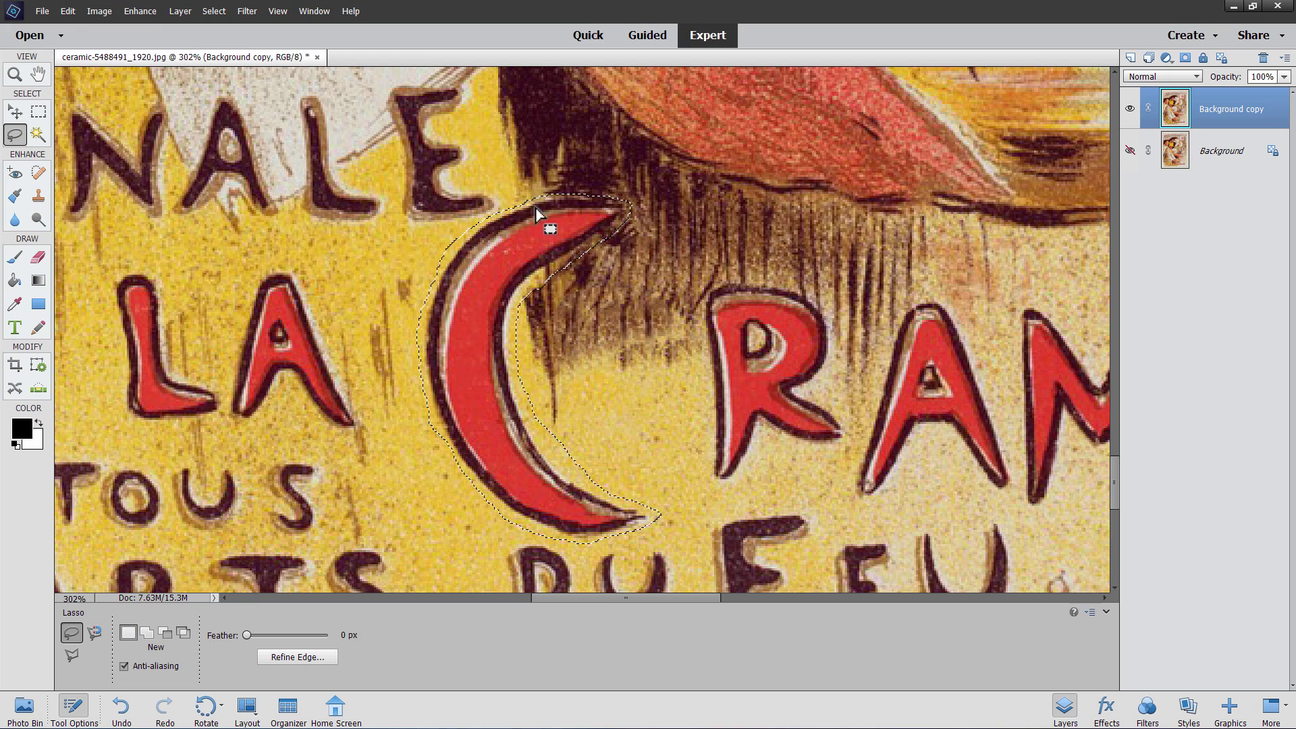
left_click(67, 12)
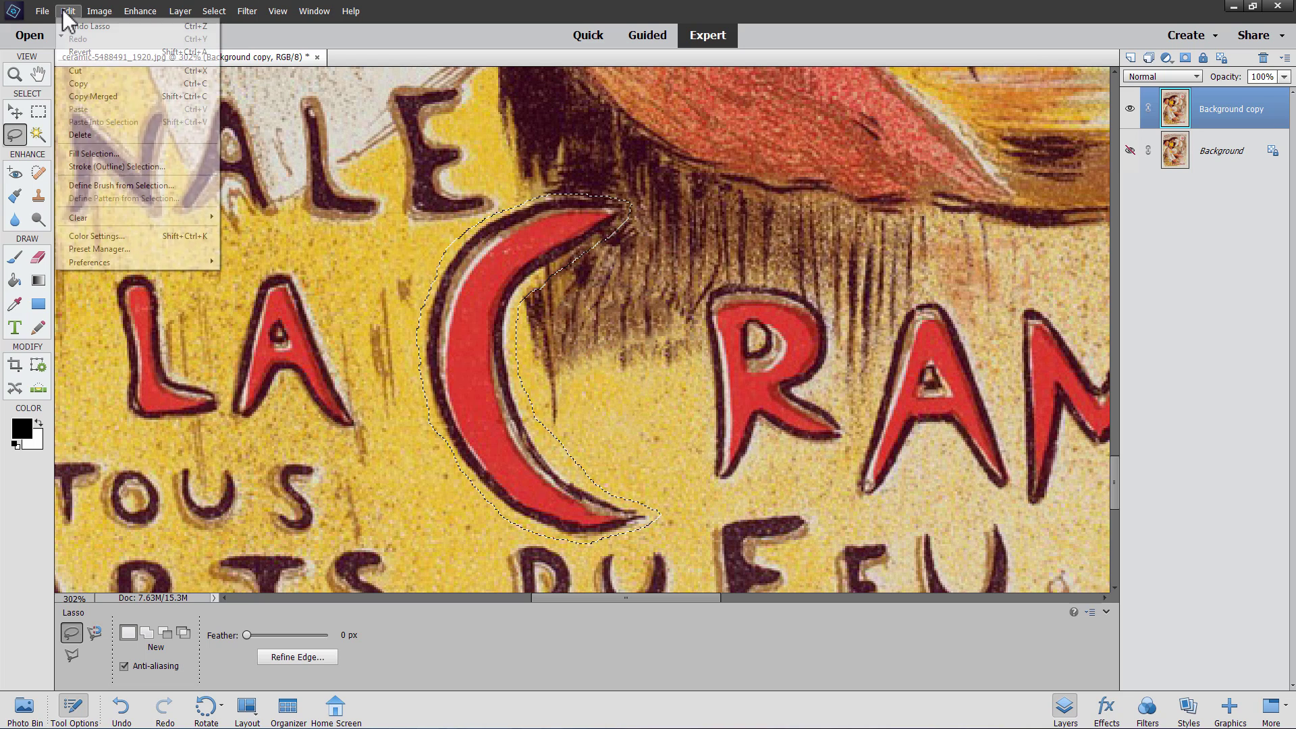
left_click(95, 154)
left_click(731, 212)
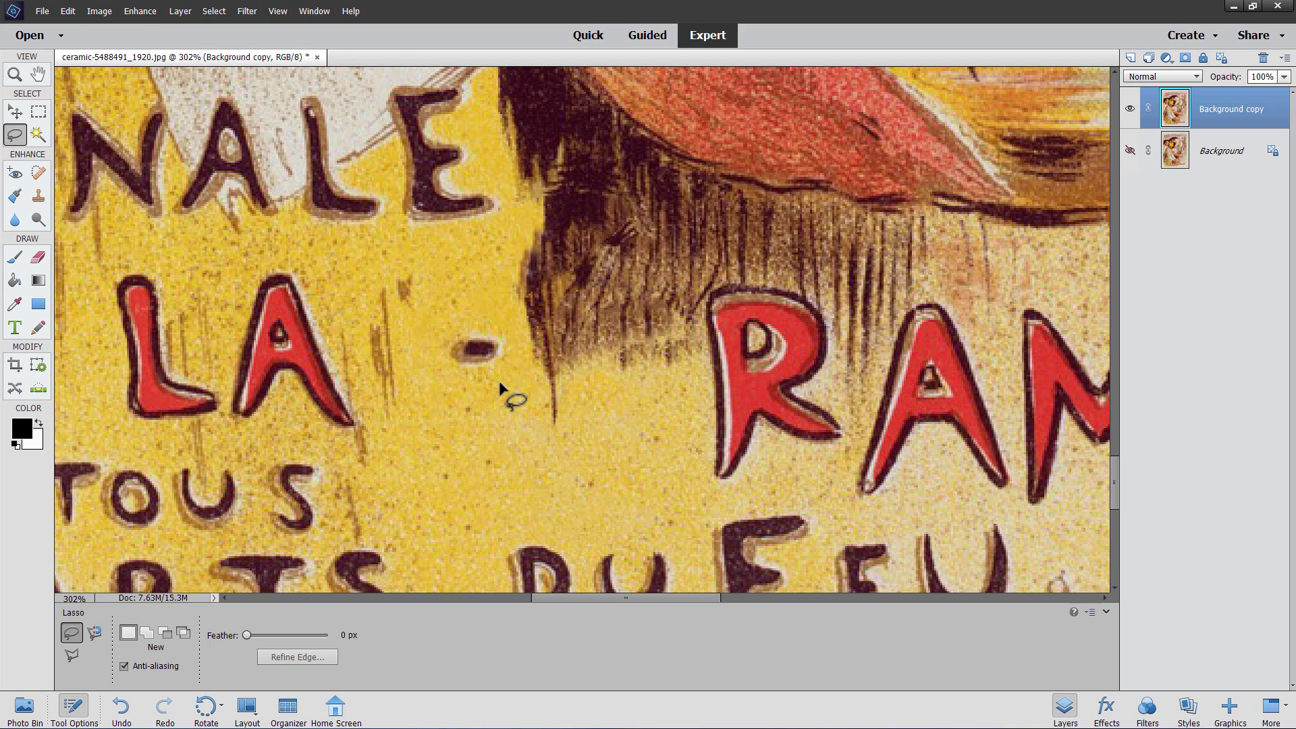
Content-Aware fill the stray dark spot, deselect, and fit the whole poster on screen.
mouse_move(470, 381)
left_mouse_down()
mouse_move(509, 350)
mouse_move(489, 322)
mouse_move(452, 321)
mouse_move(442, 346)
mouse_move(473, 382)
left_mouse_up()
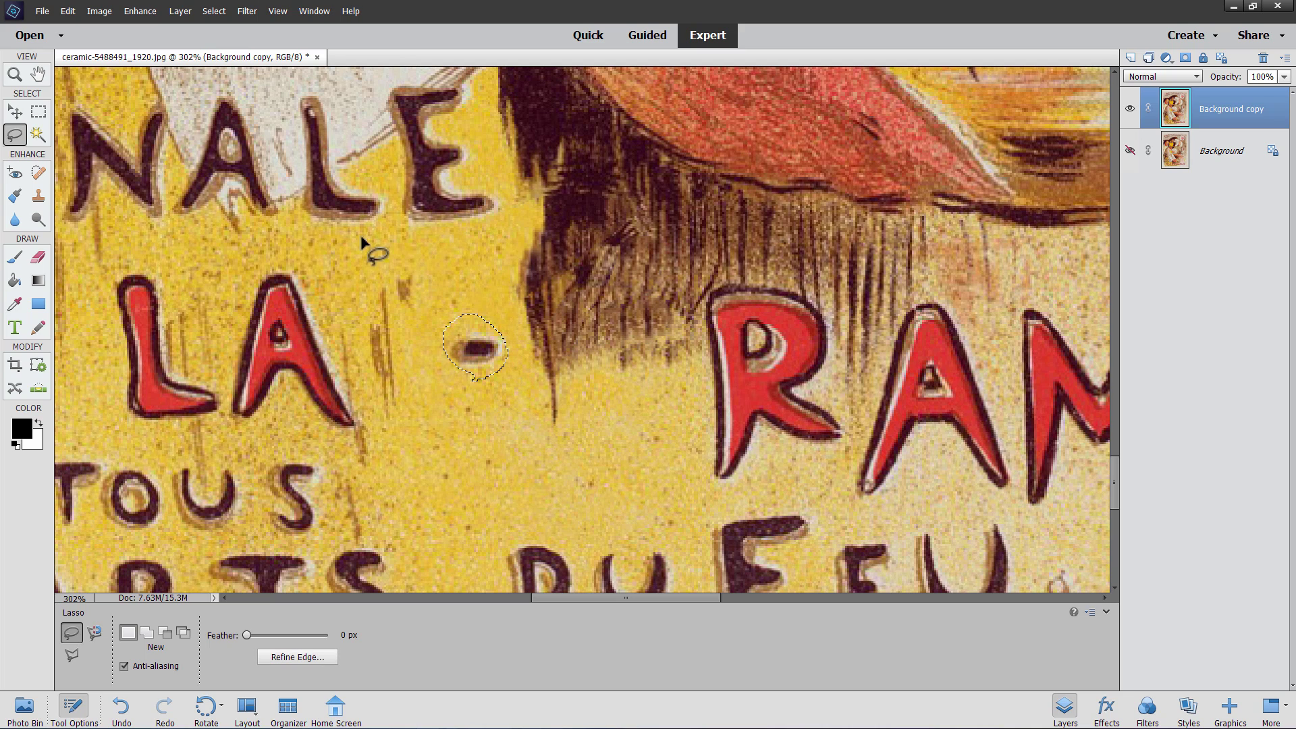
left_click(66, 11)
left_click(103, 150)
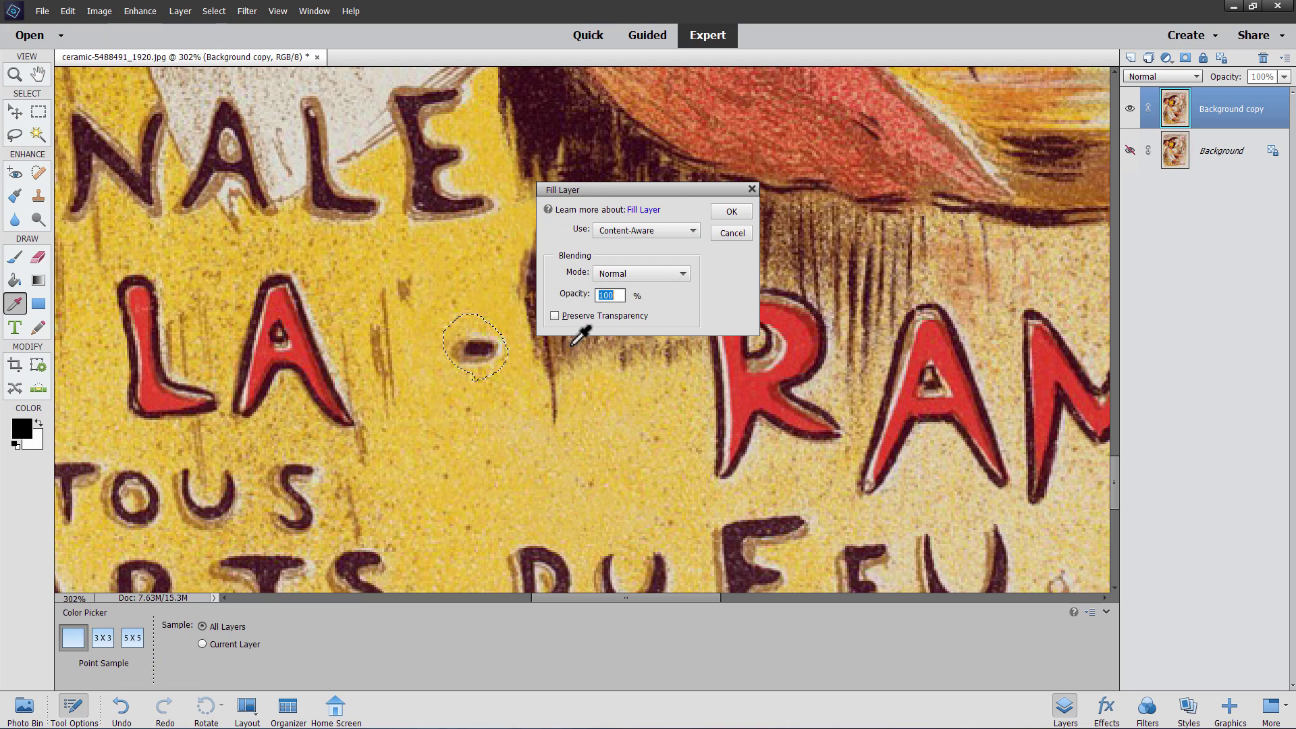
left_click(731, 212)
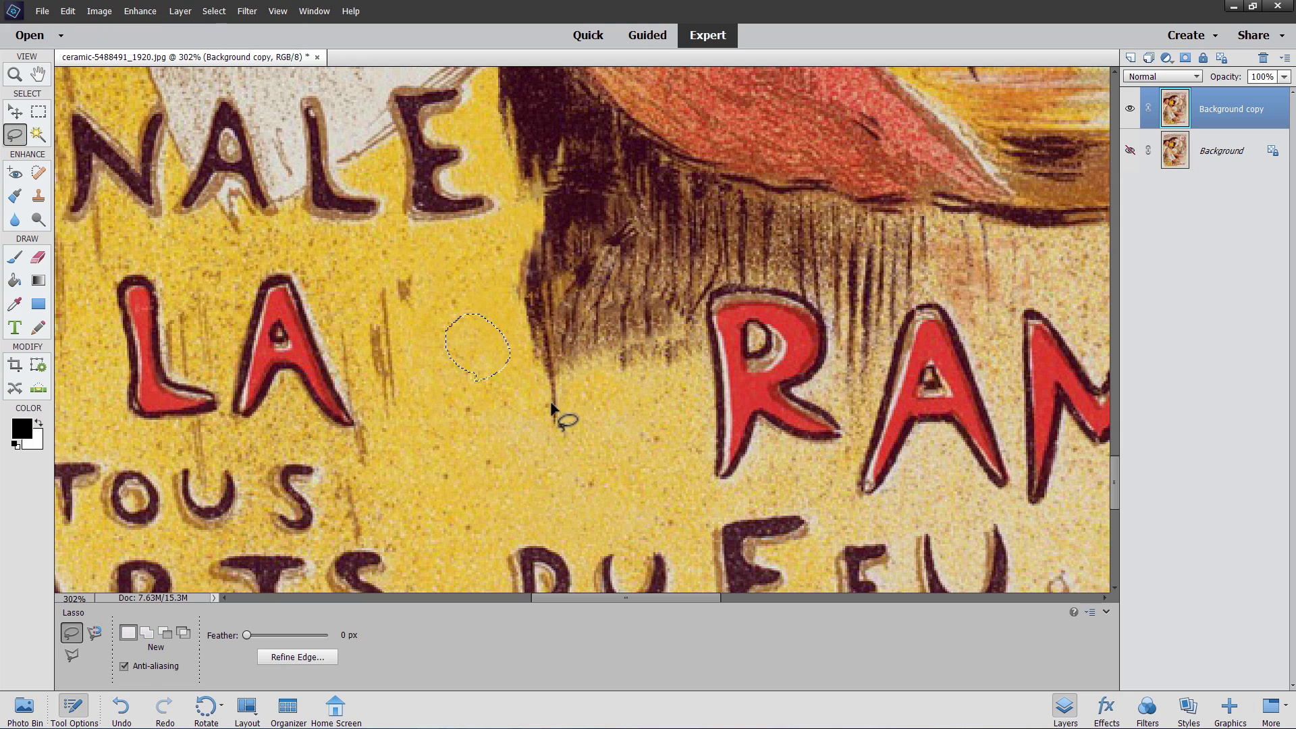
left_click(506, 376)
key("ctrl+0")
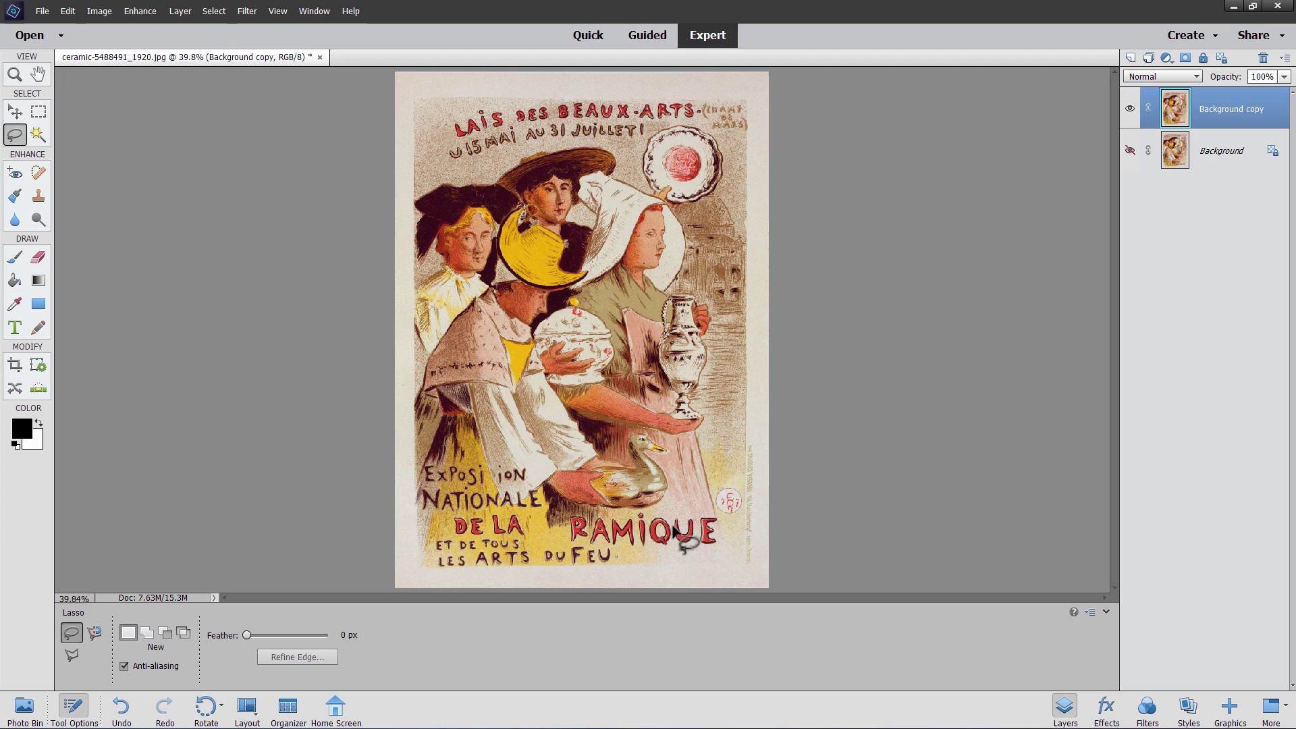
Zoom into the margin near the red stamp where the vertical printer's address begins.
left_click(14, 74)
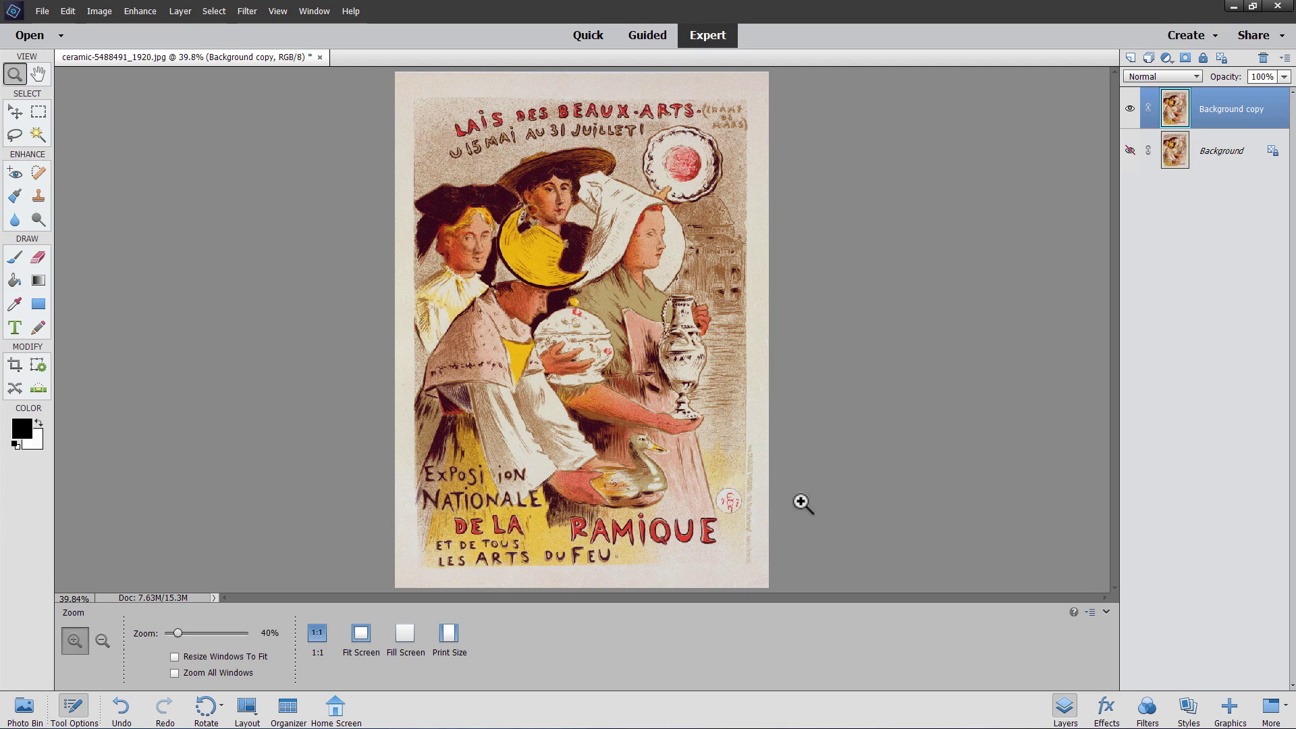
left_click(752, 509)
left_click(752, 509)
left_click(752, 509)
left_click(759, 508)
left_click(762, 508)
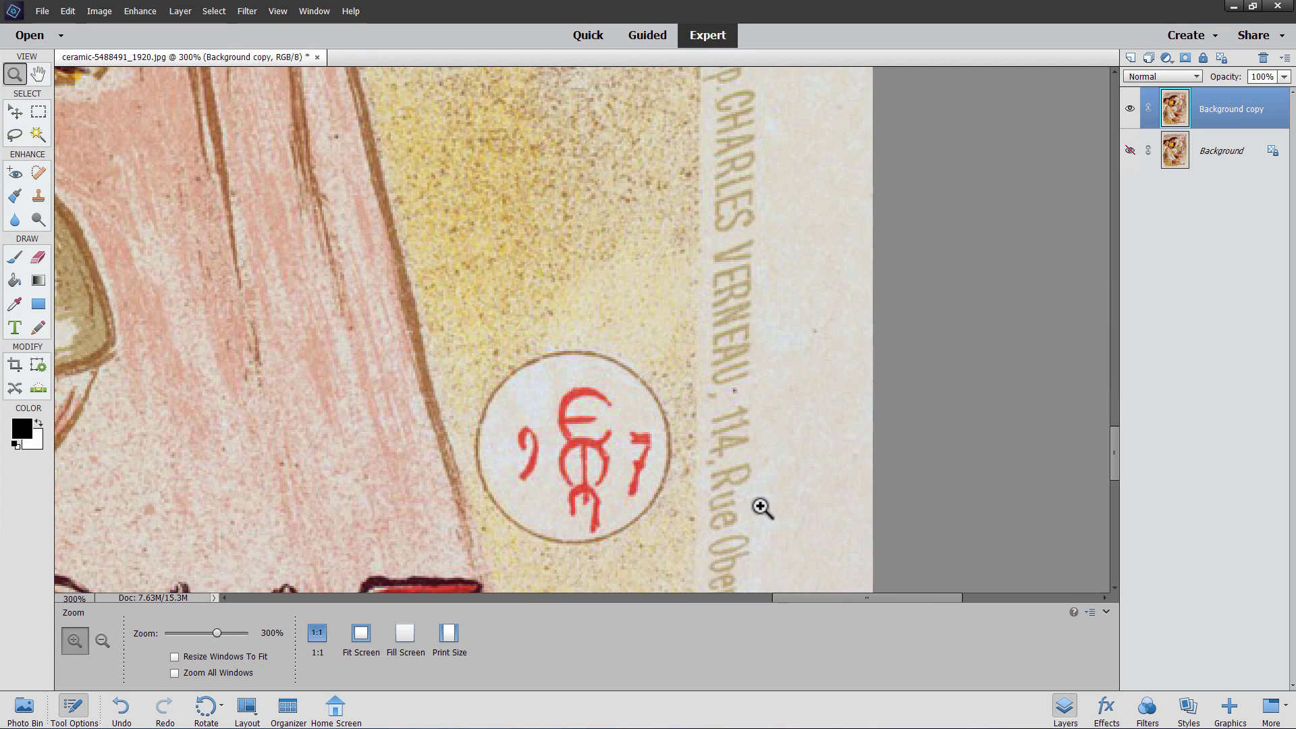
scroll(766, 404, "up", 3)
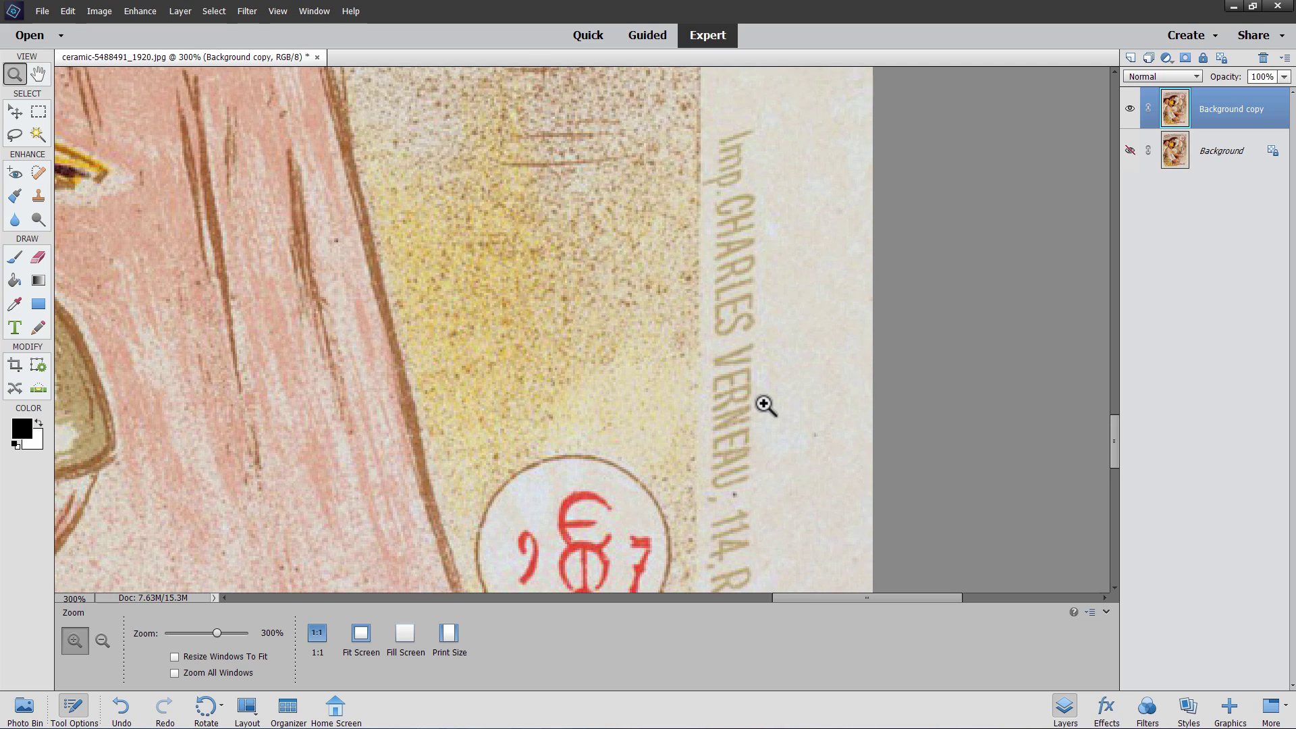
scroll(765, 404, "up", 2)
scroll(767, 413, "up", 2)
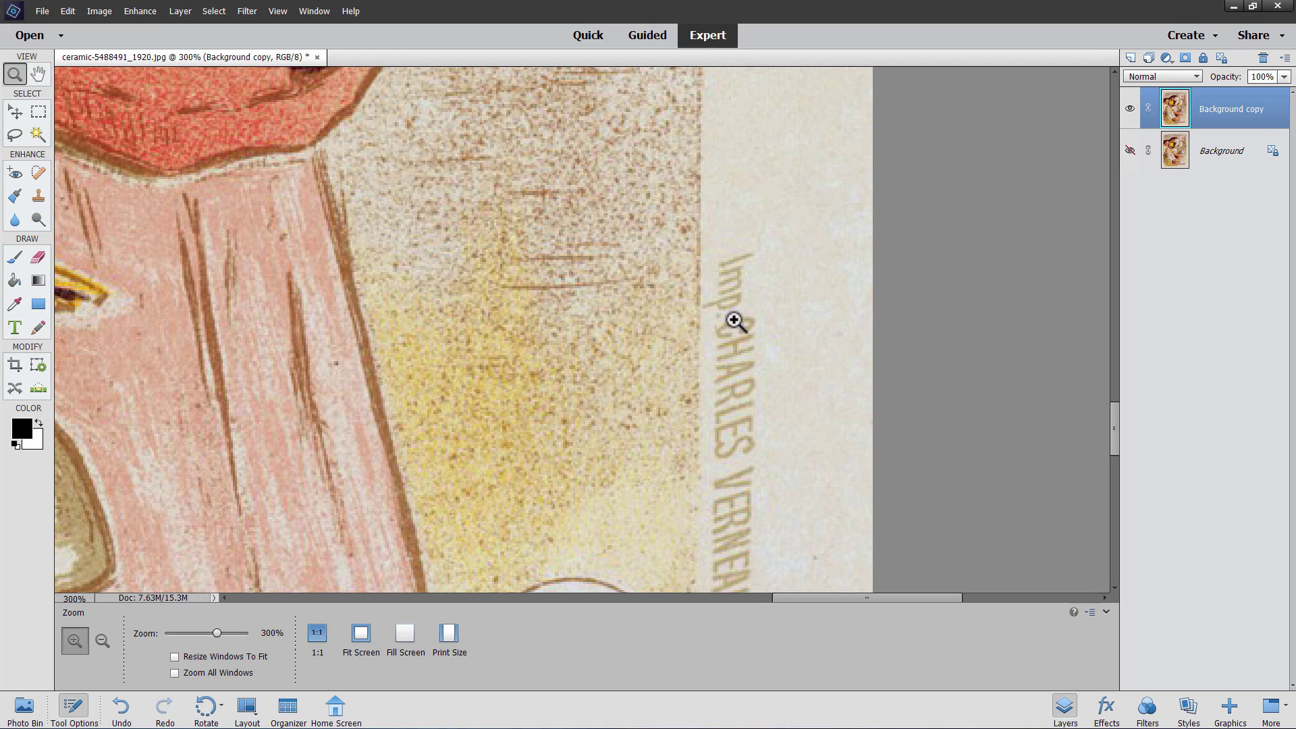
With a 60 px Clone Stamp sampled from the margin, paint over Imp. and CHARL, then fit on screen.
left_click(39, 197)
key("bracketright")
key("bracketright")
key("bracketright")
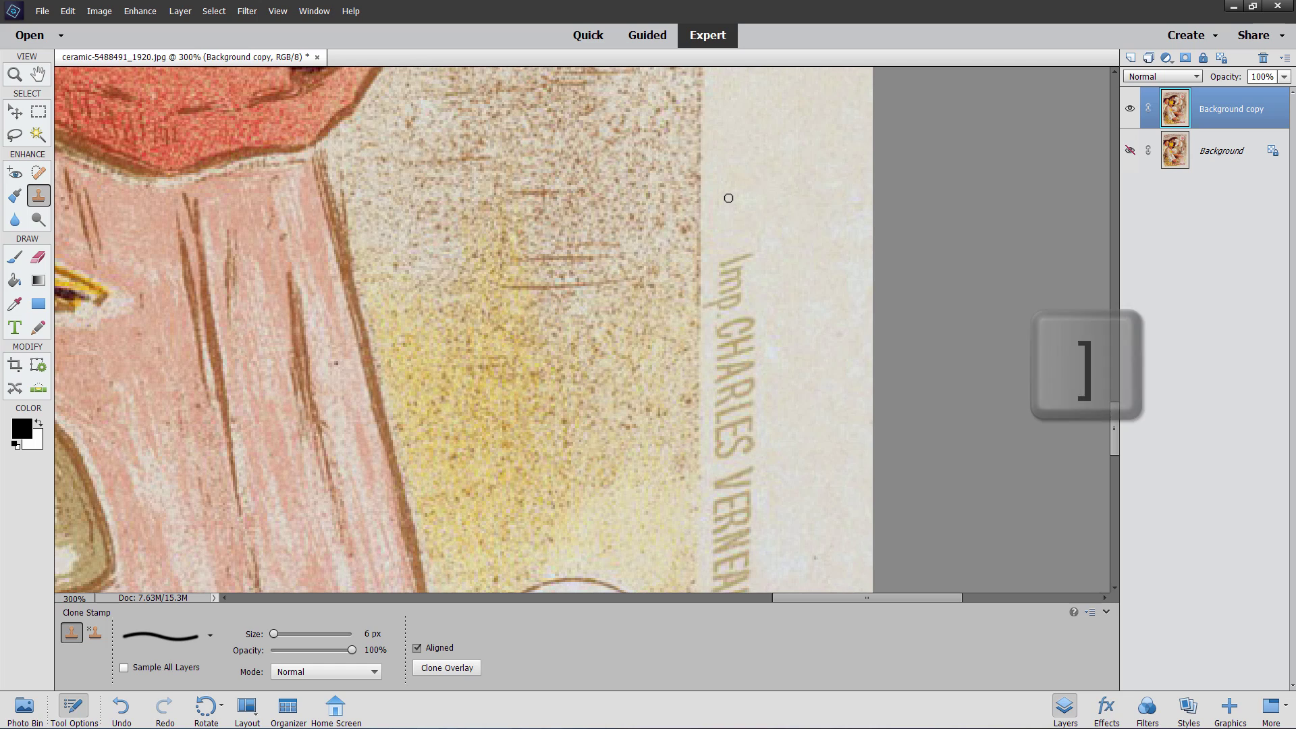
key("bracketright")
key("bracketright")
key("bracketright")
key("bracketright")
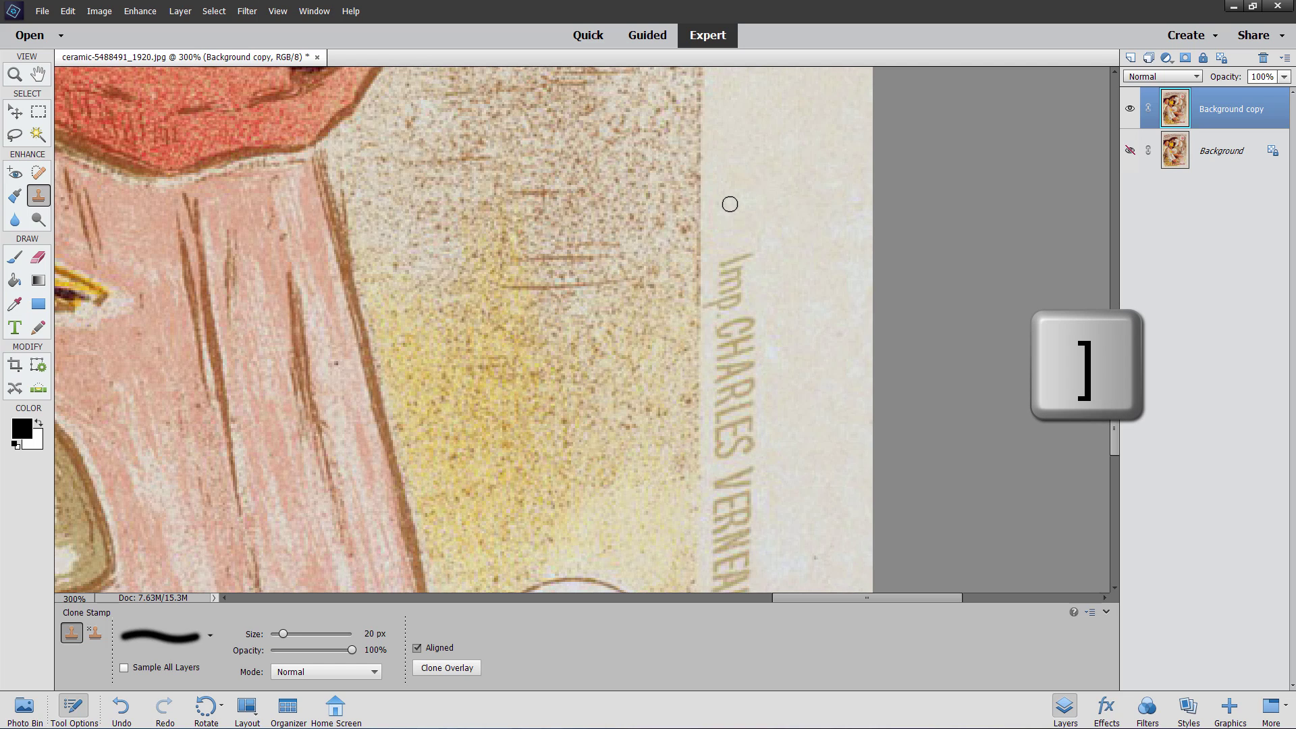
key("bracketright")
key("bracketright")
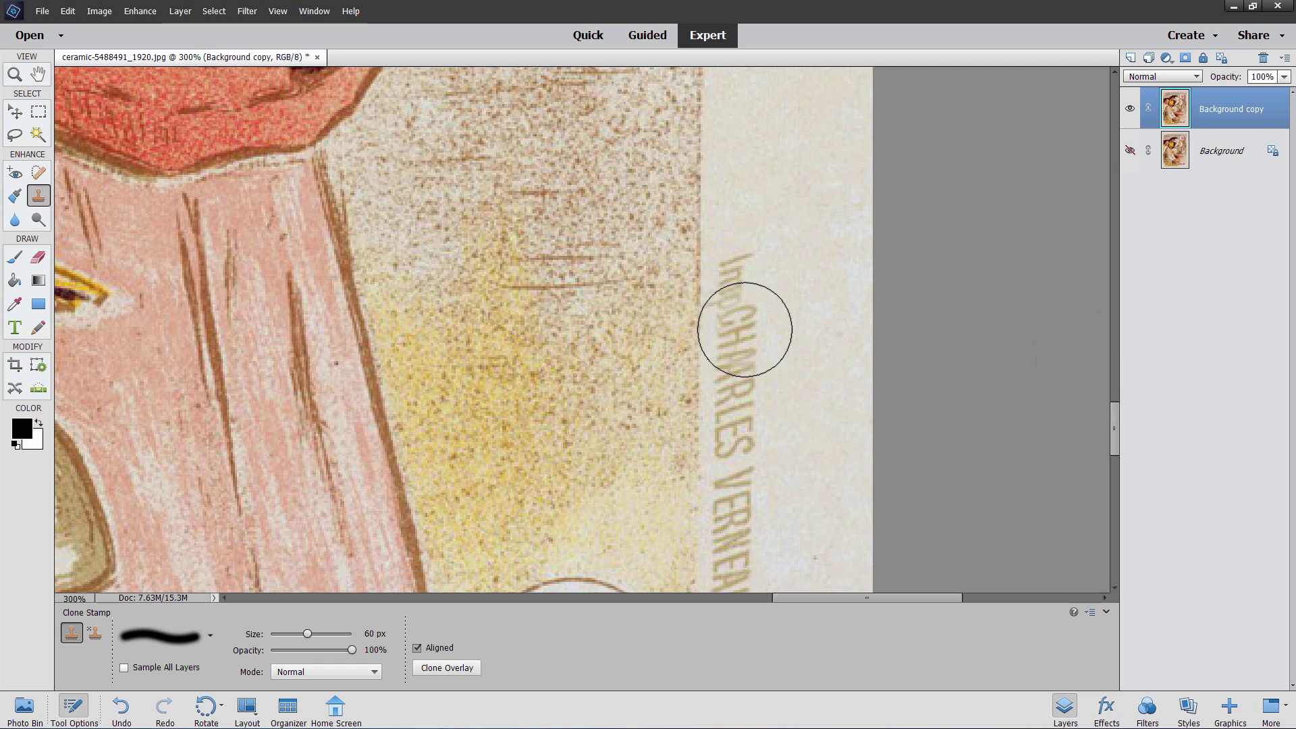
key("alt")
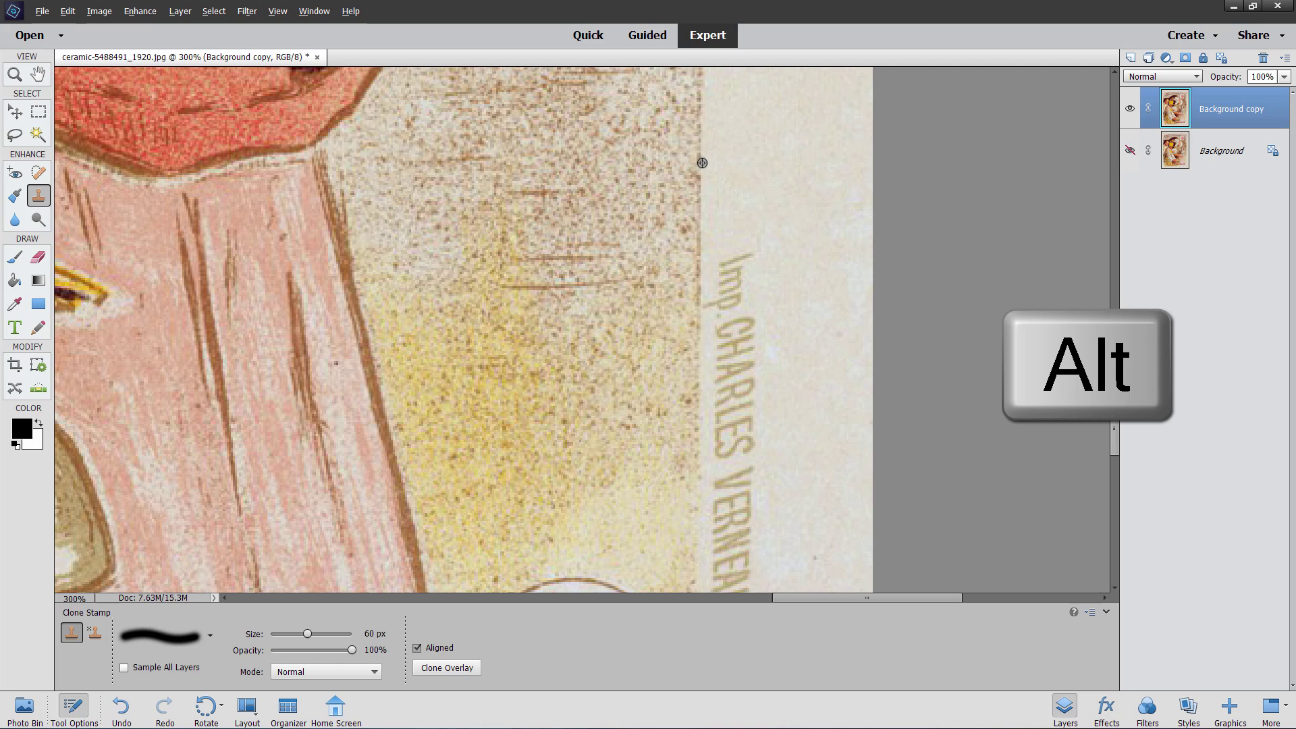
left_click(698, 166, "alt")
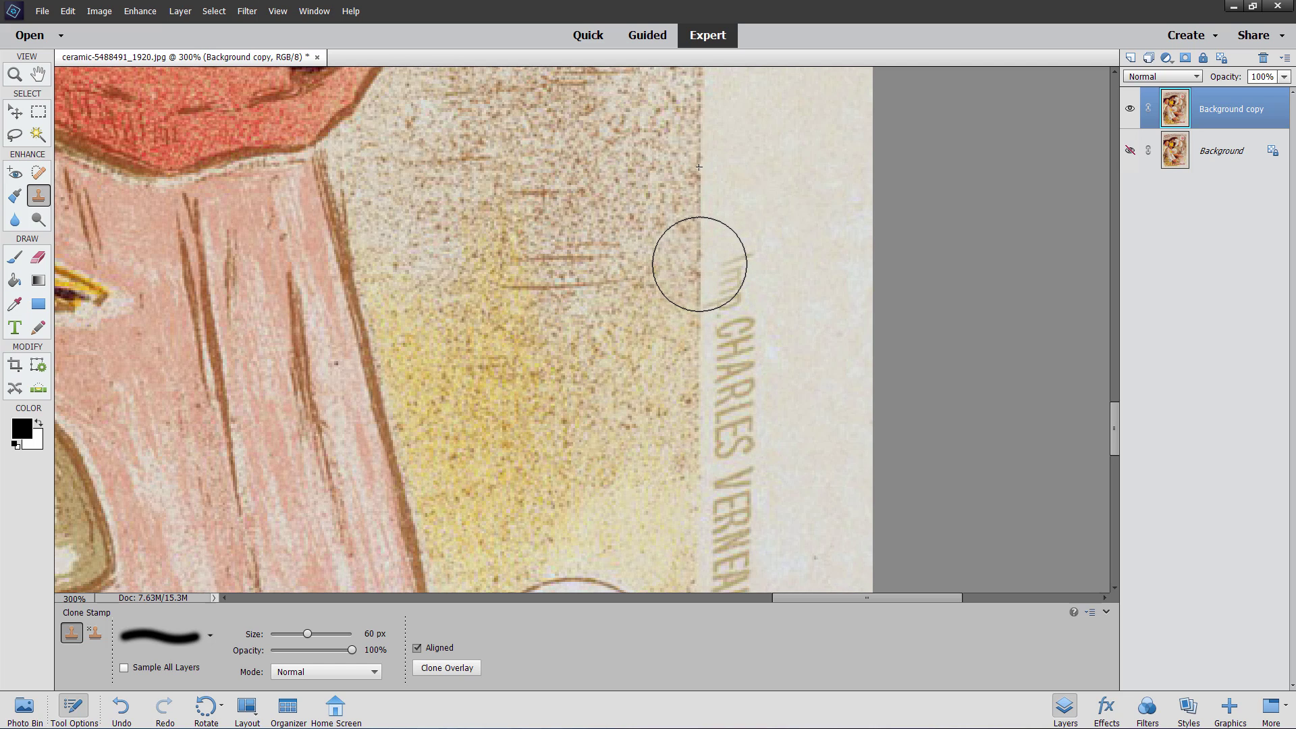
mouse_move(699, 264)
left_mouse_down()
mouse_move(703, 329)
mouse_move(714, 272)
mouse_move(725, 324)
mouse_move(742, 285)
mouse_move(754, 329)
mouse_move(773, 284)
mouse_move(704, 373)
mouse_move(702, 357)
mouse_move(751, 354)
mouse_move(718, 366)
mouse_move(731, 396)
left_mouse_up()
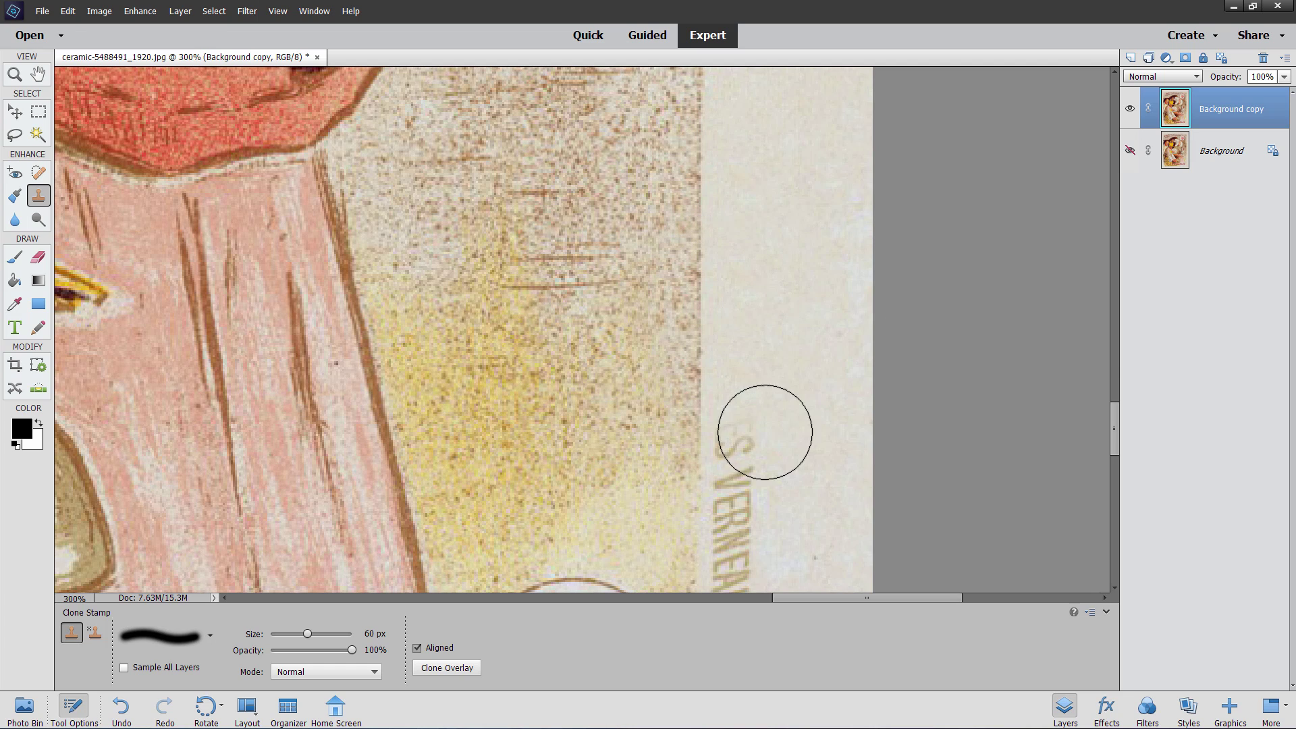
key("ctrl+0")
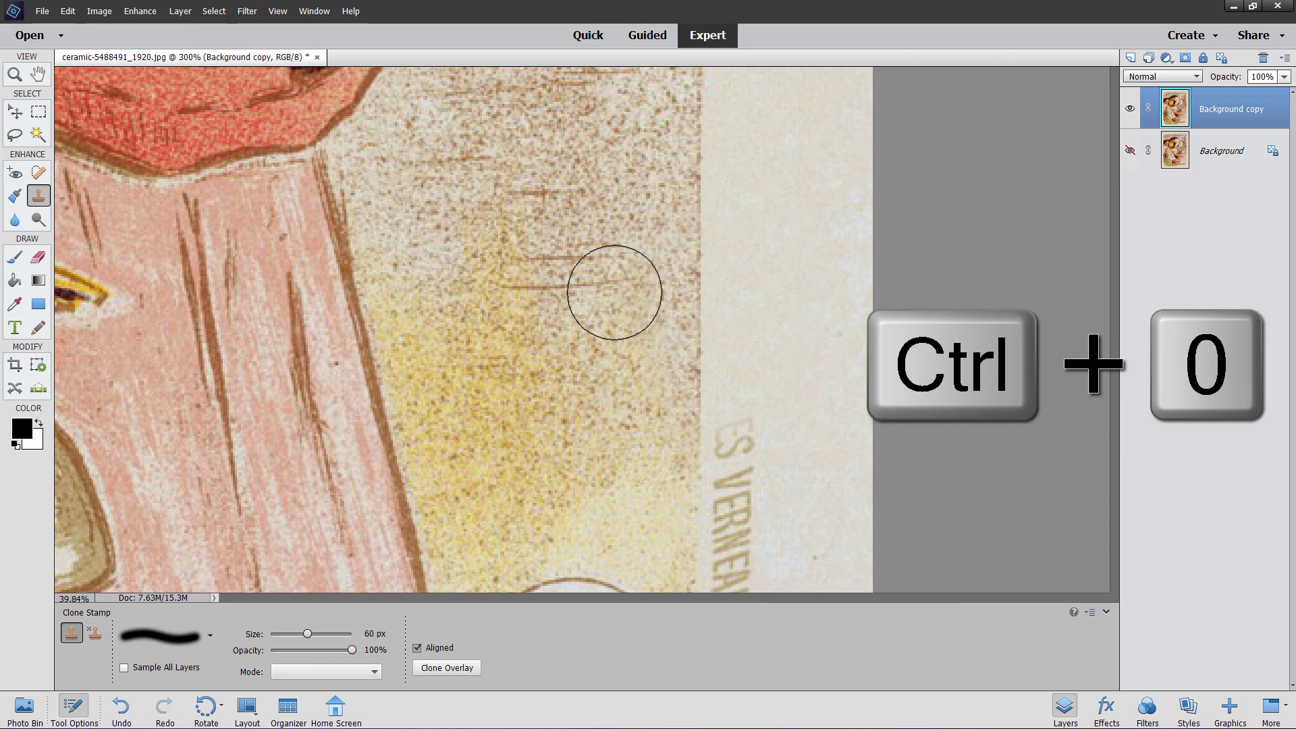